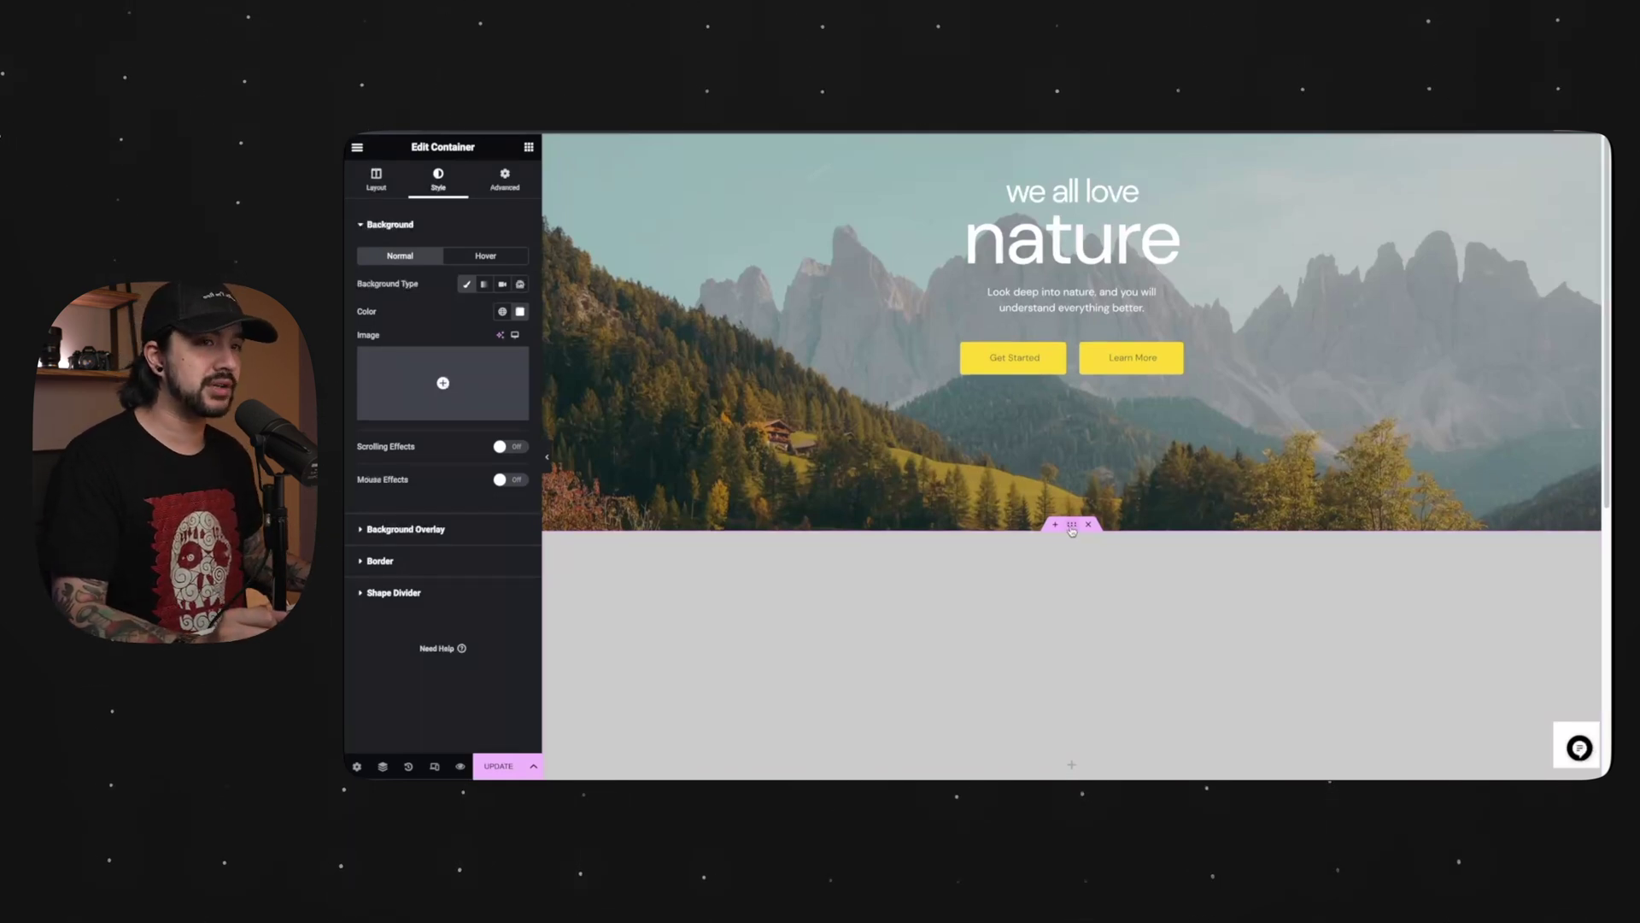
Set header-hero.jpg from the Media Library as the second container's background image
scroll(967, 545, down, 3)
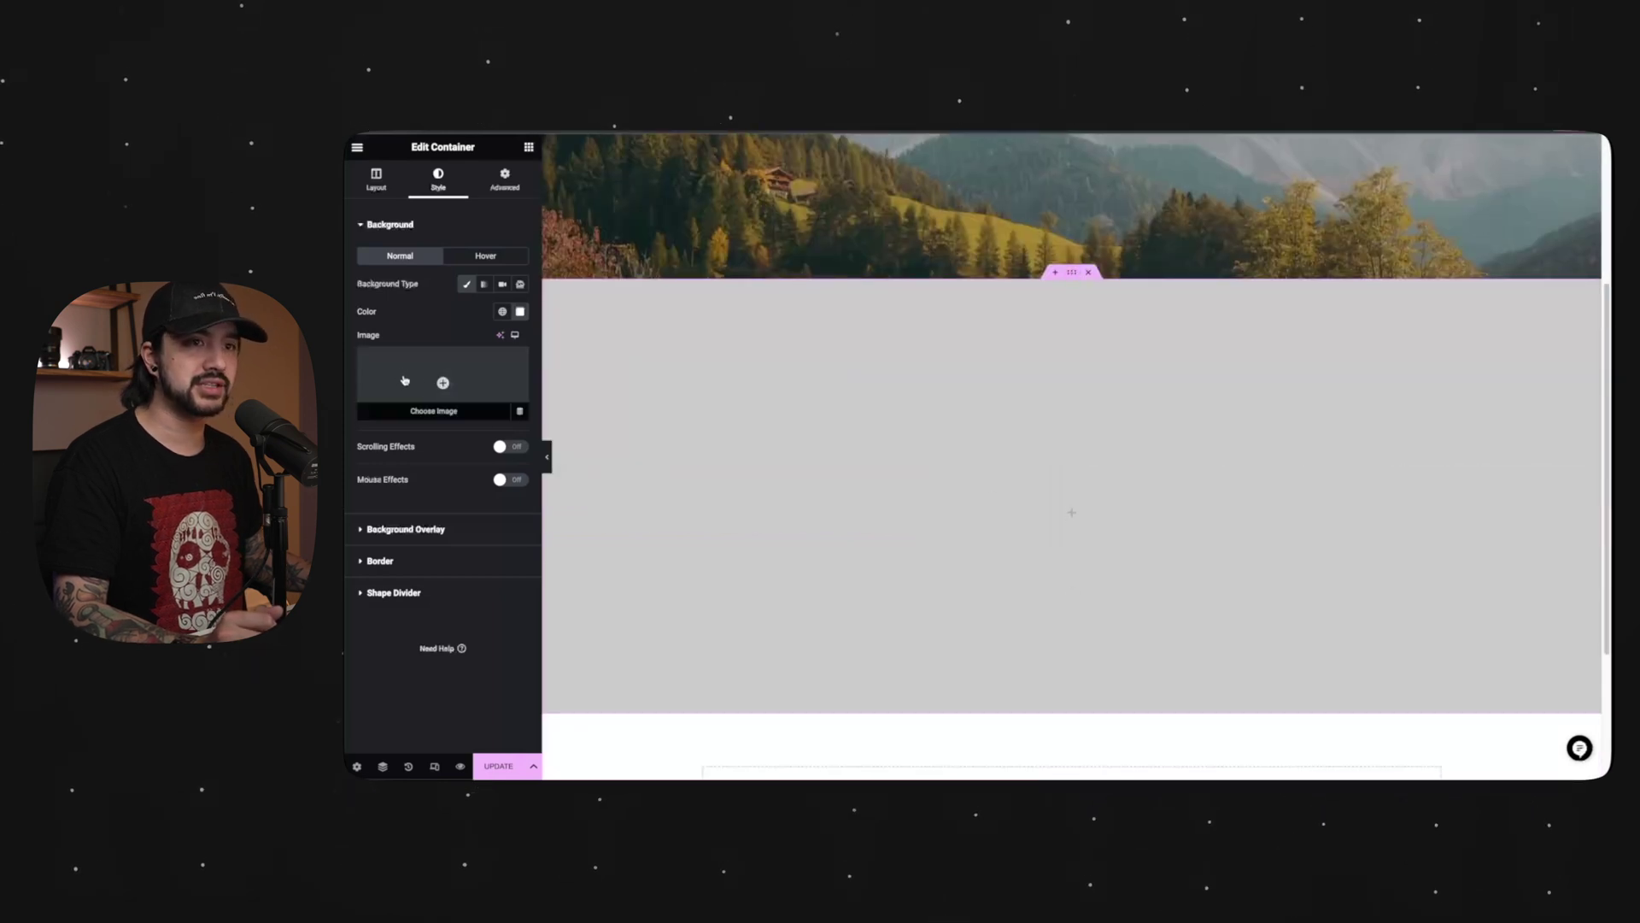
click(430, 384)
click(536, 335)
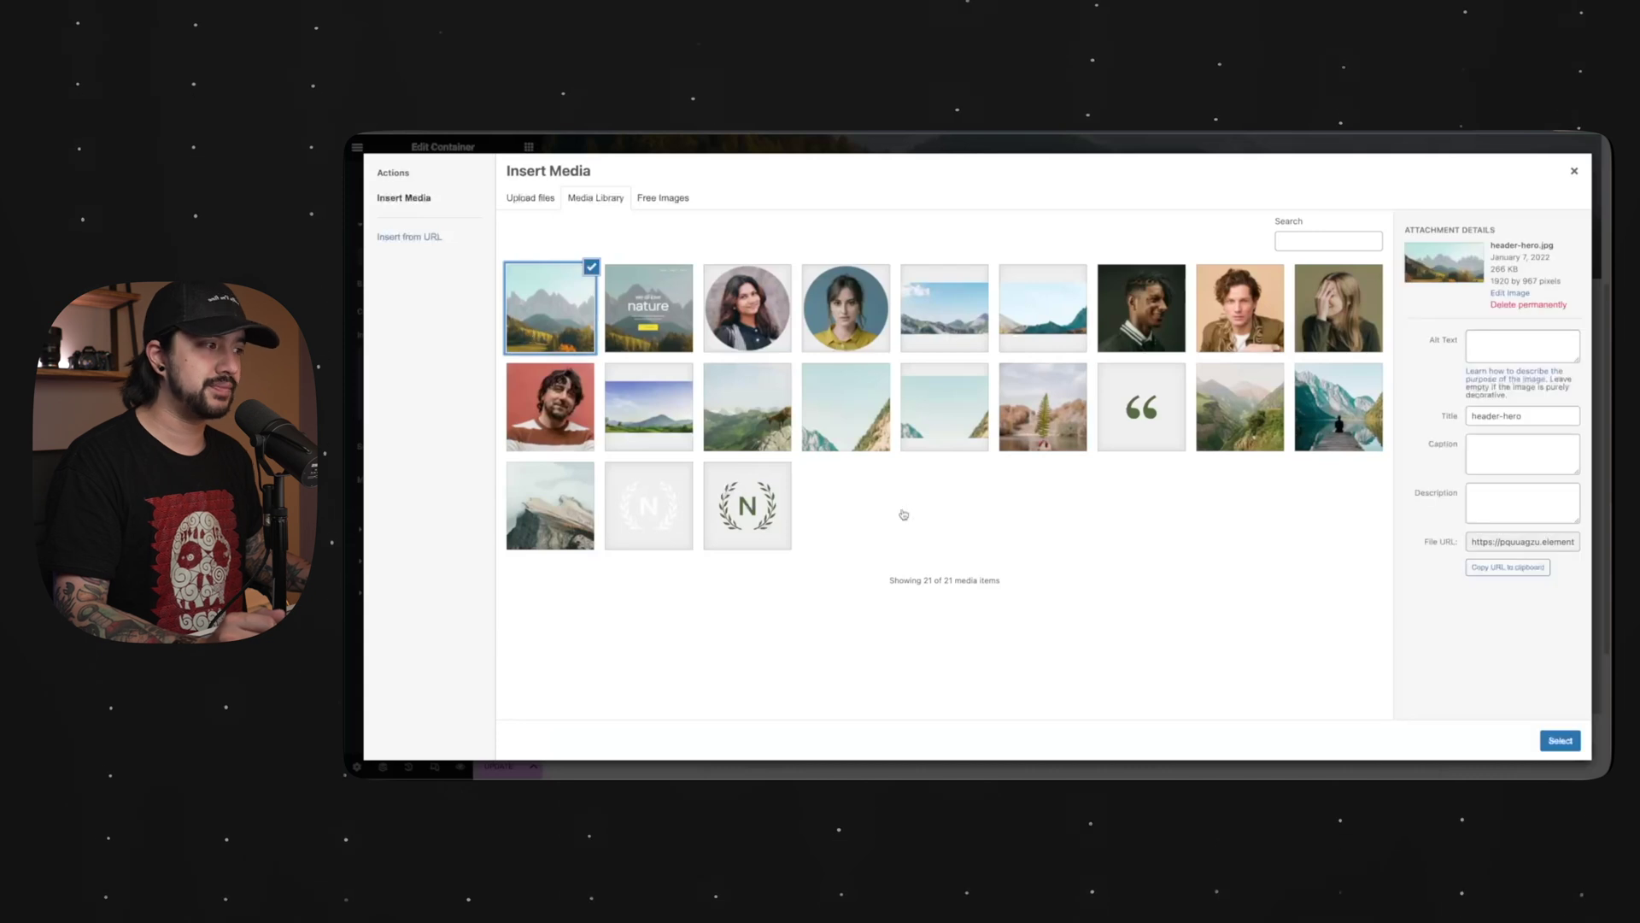
click(1560, 740)
scroll(682, 508, up, 3)
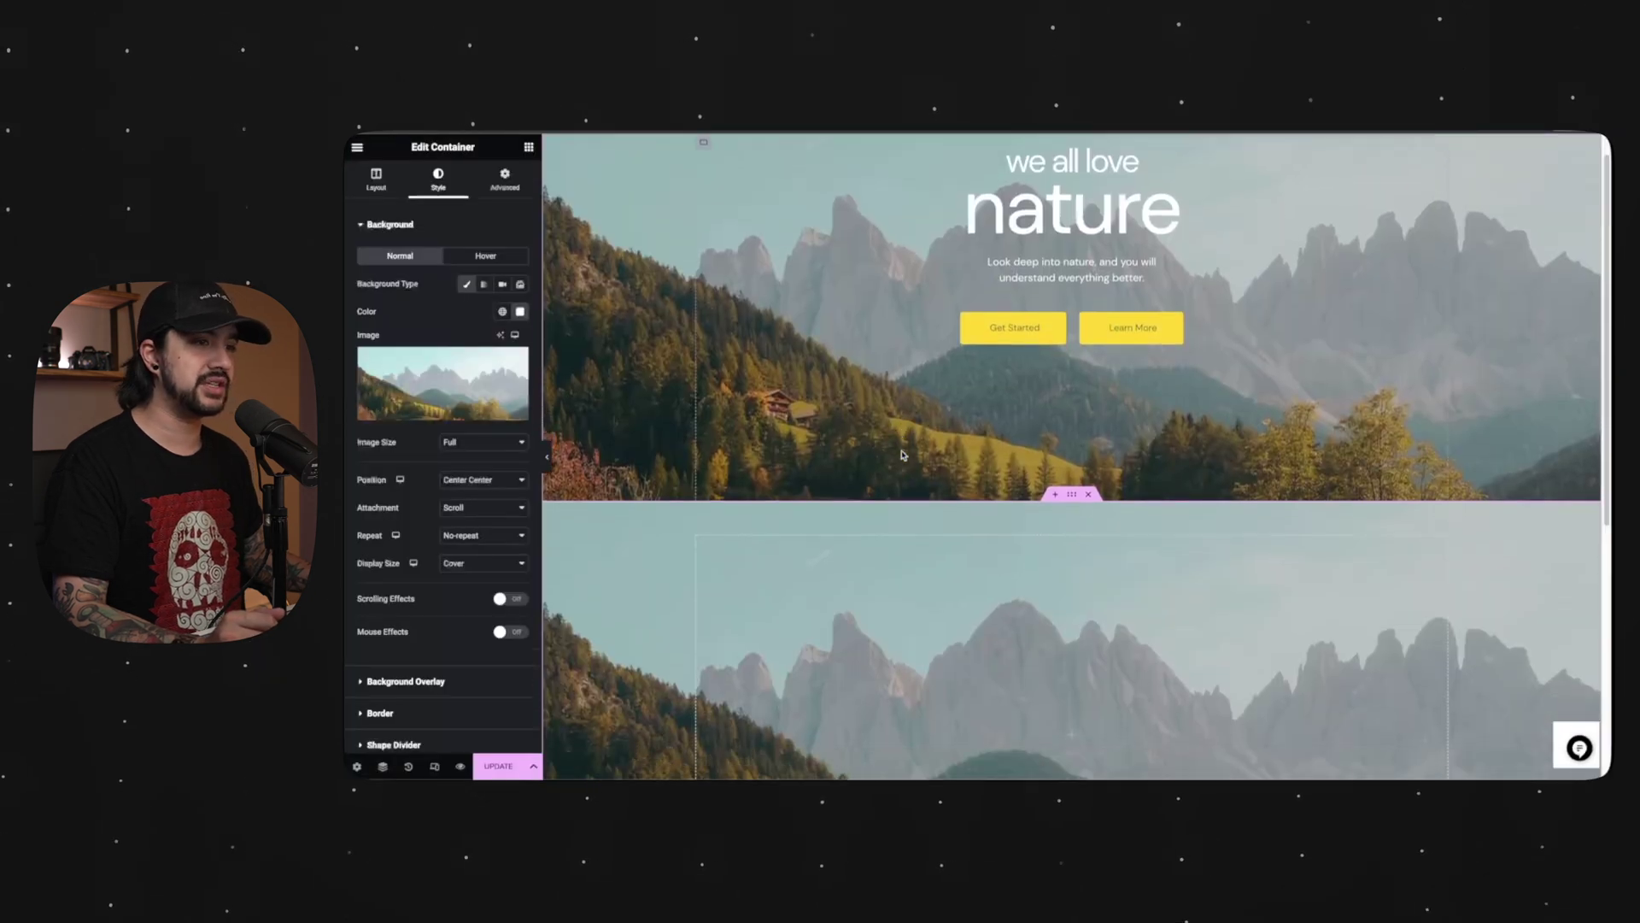
scroll(572, 445, up, 2)
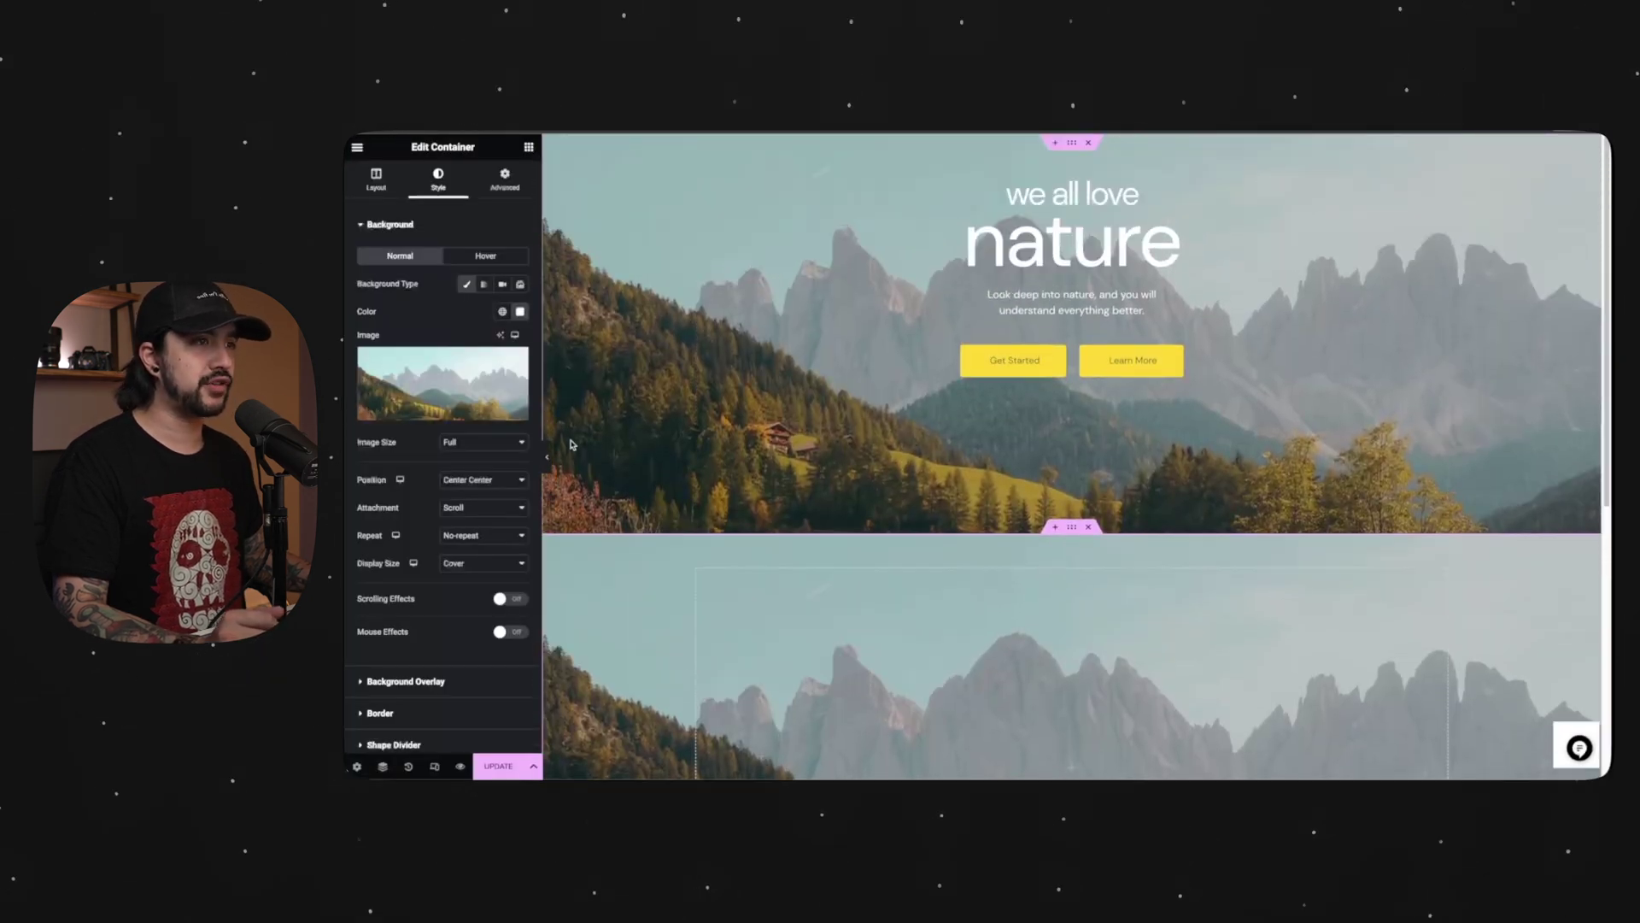
scroll(581, 453, down, 3)
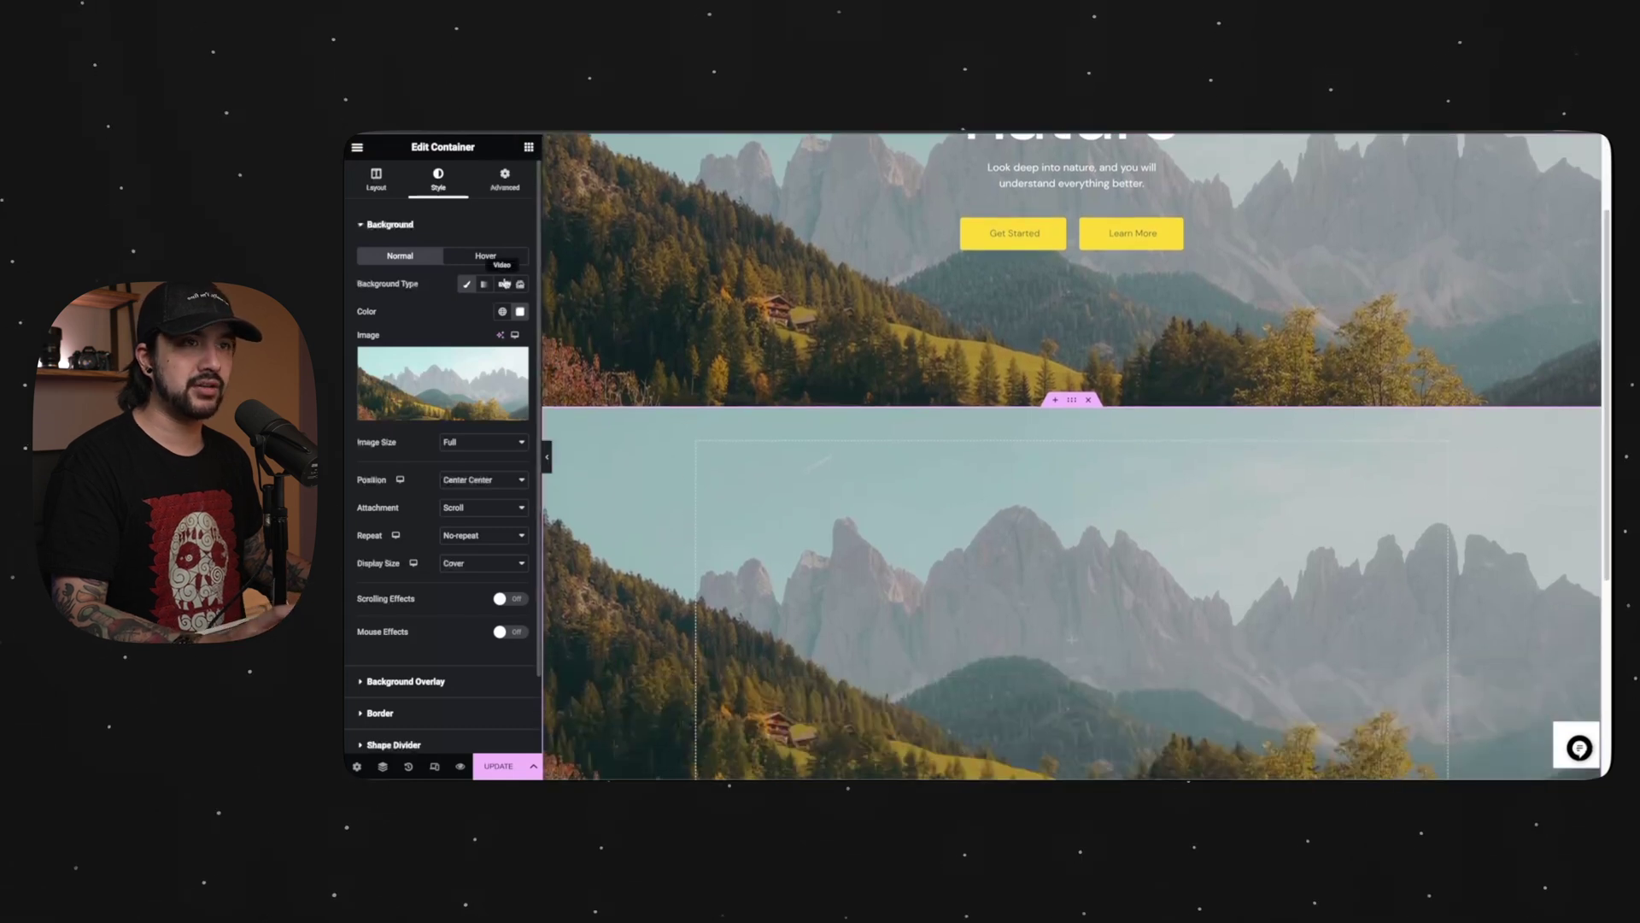
Add a Heading widget into the second container
click(529, 147)
click(1007, 258)
scroll(1006, 258, up, 3)
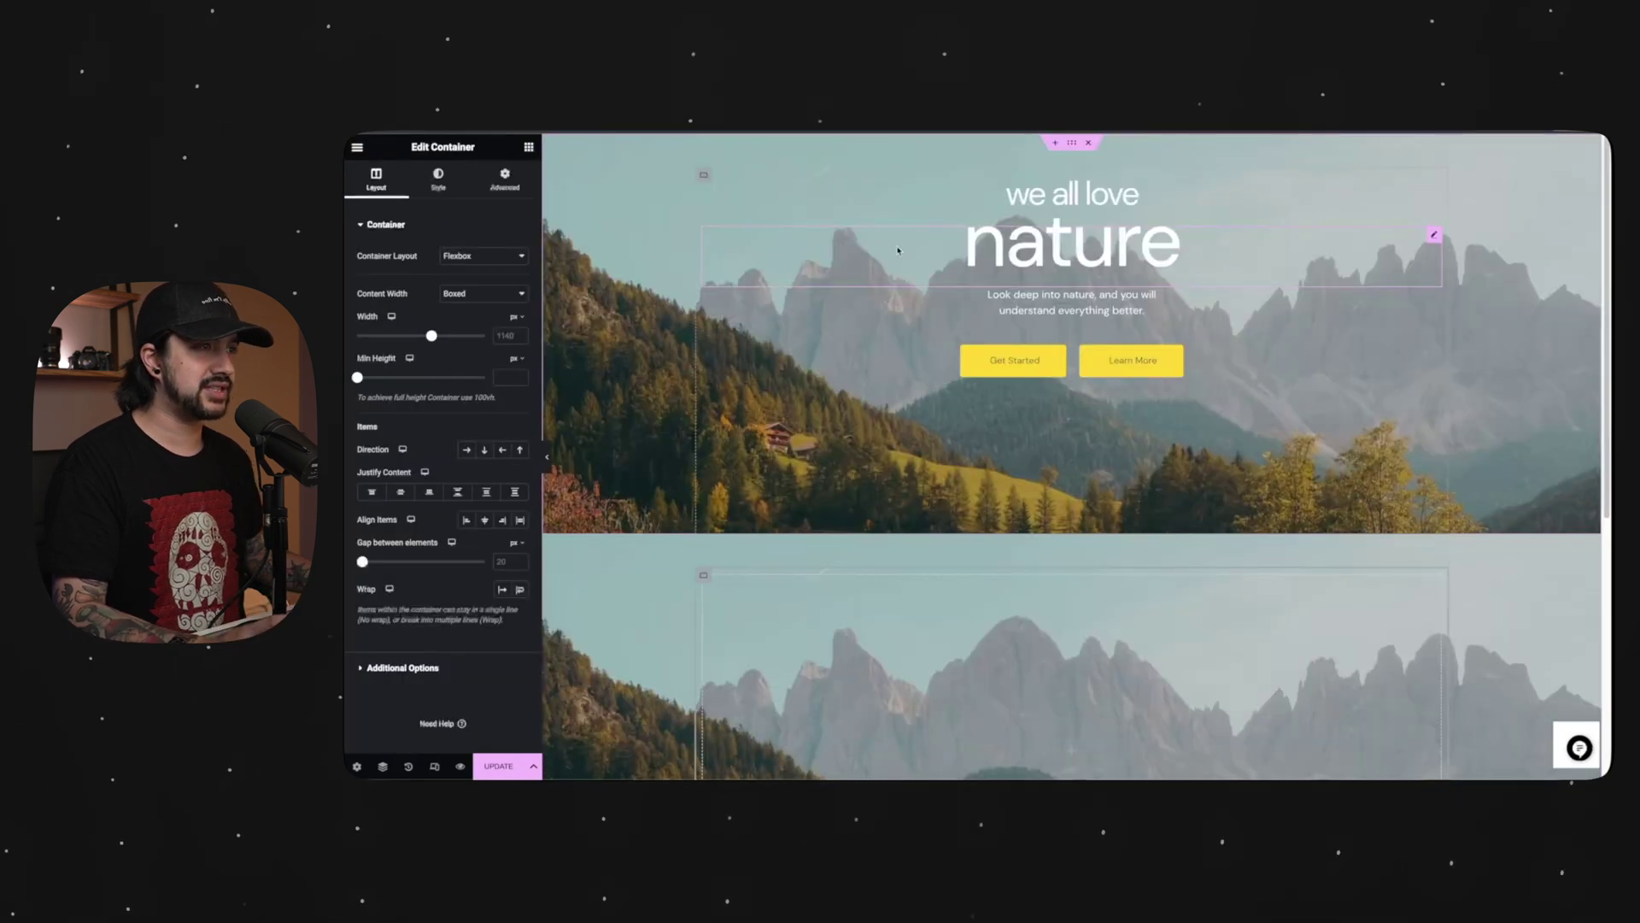
scroll(716, 463, down, 3)
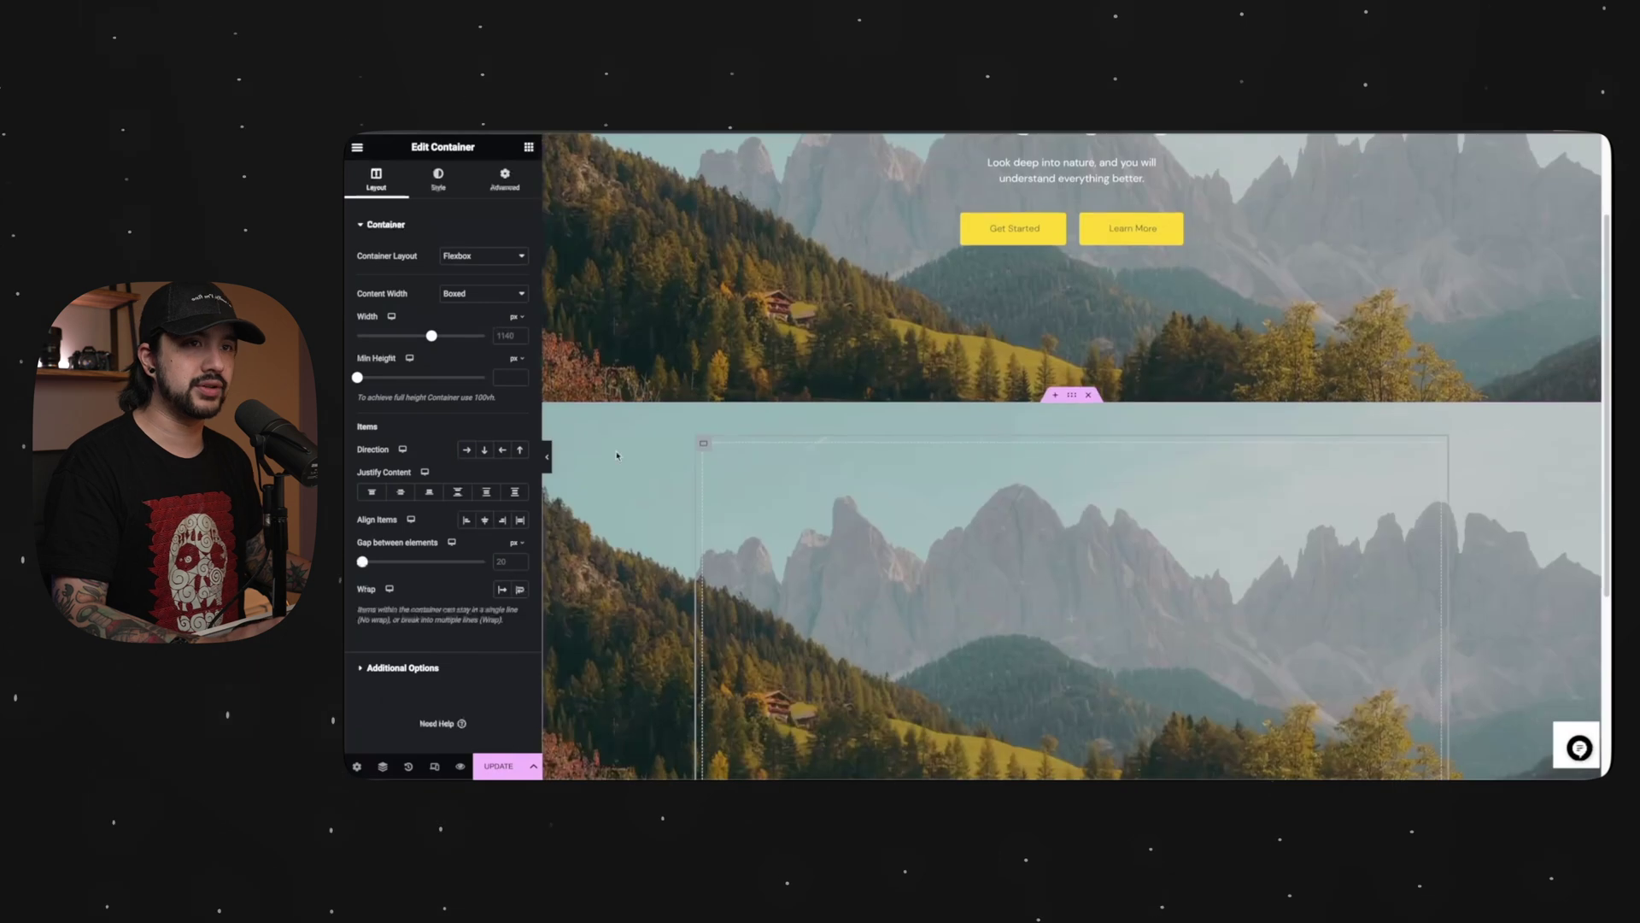
click(529, 148)
drag(418, 388, 888, 457)
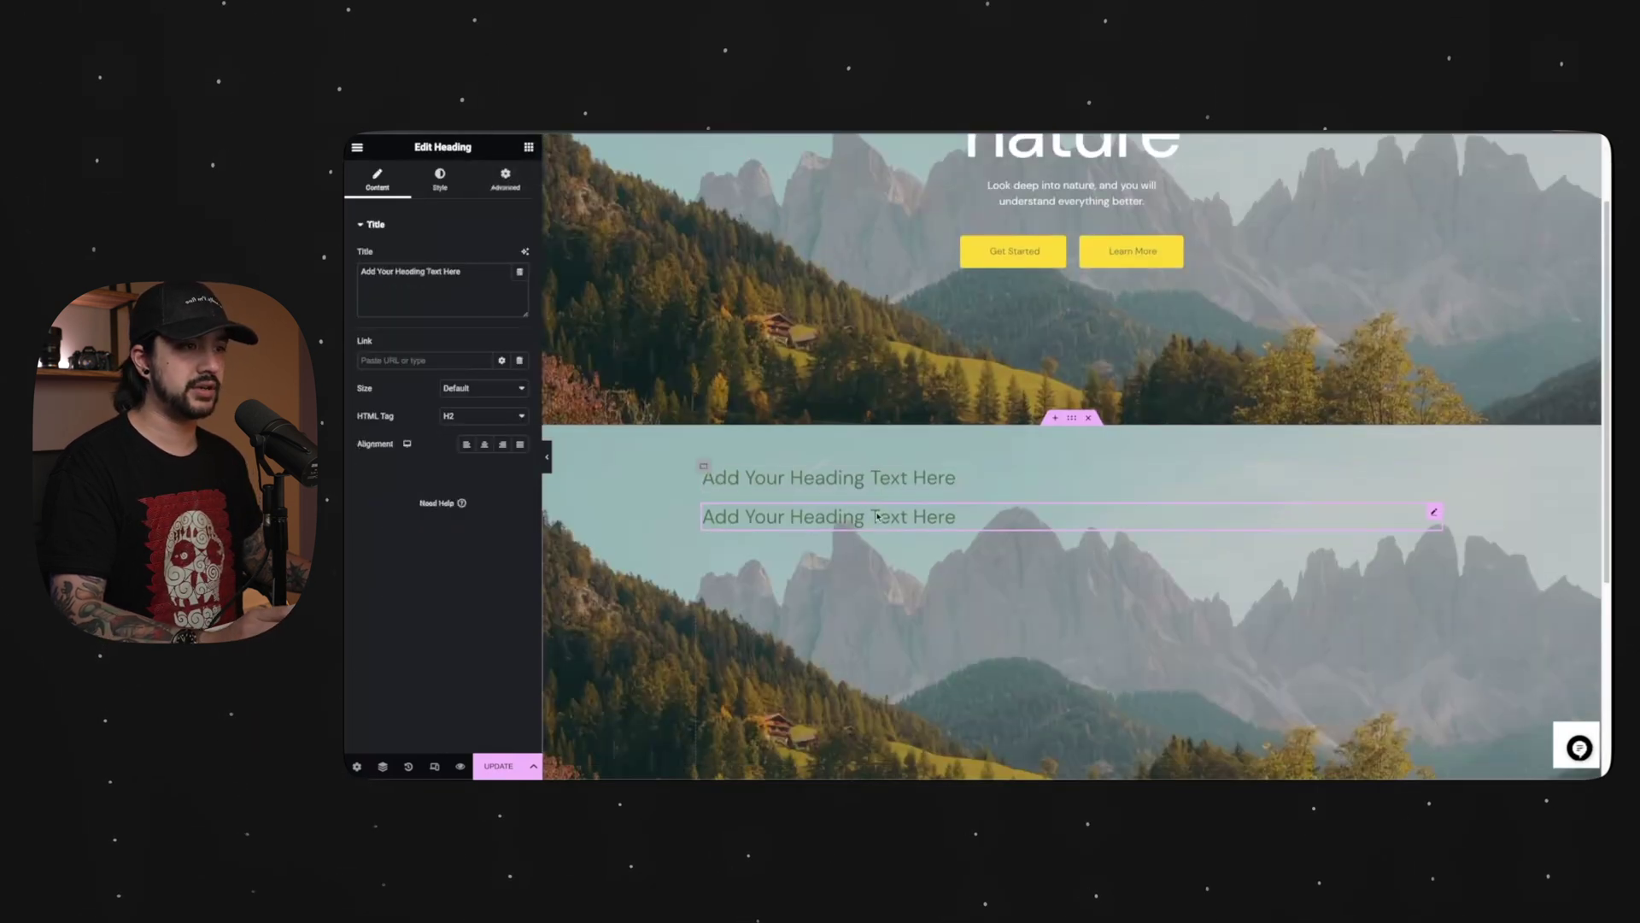
Edit the heading text and place a Text Editor paragraph below the 'nature' heading
triple_click(875, 480)
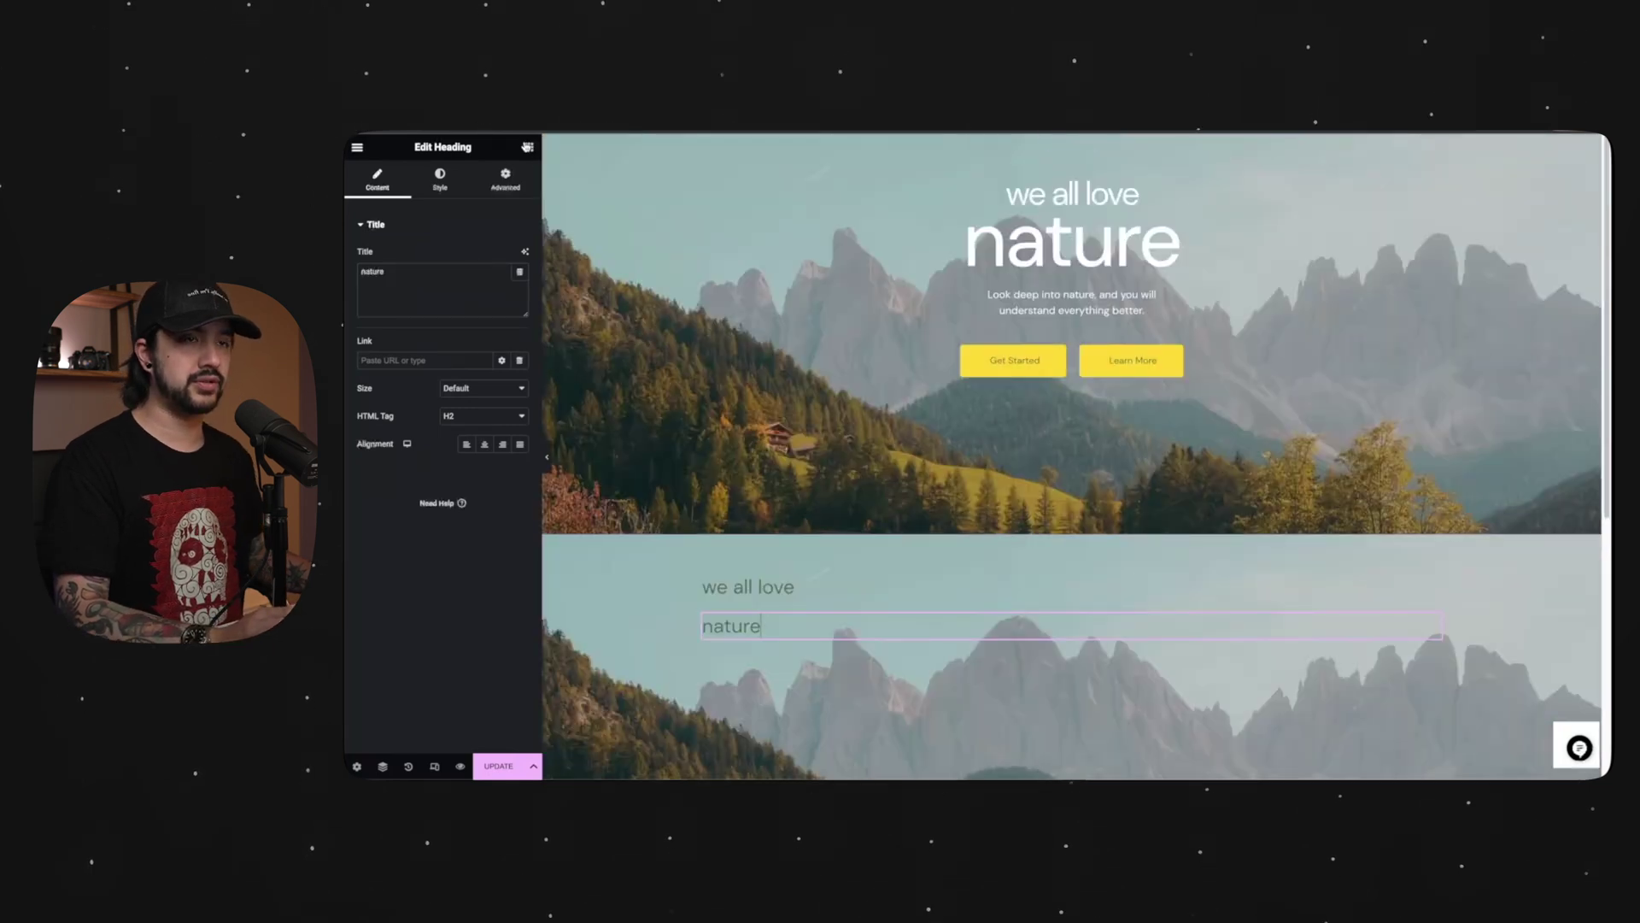
click(527, 147)
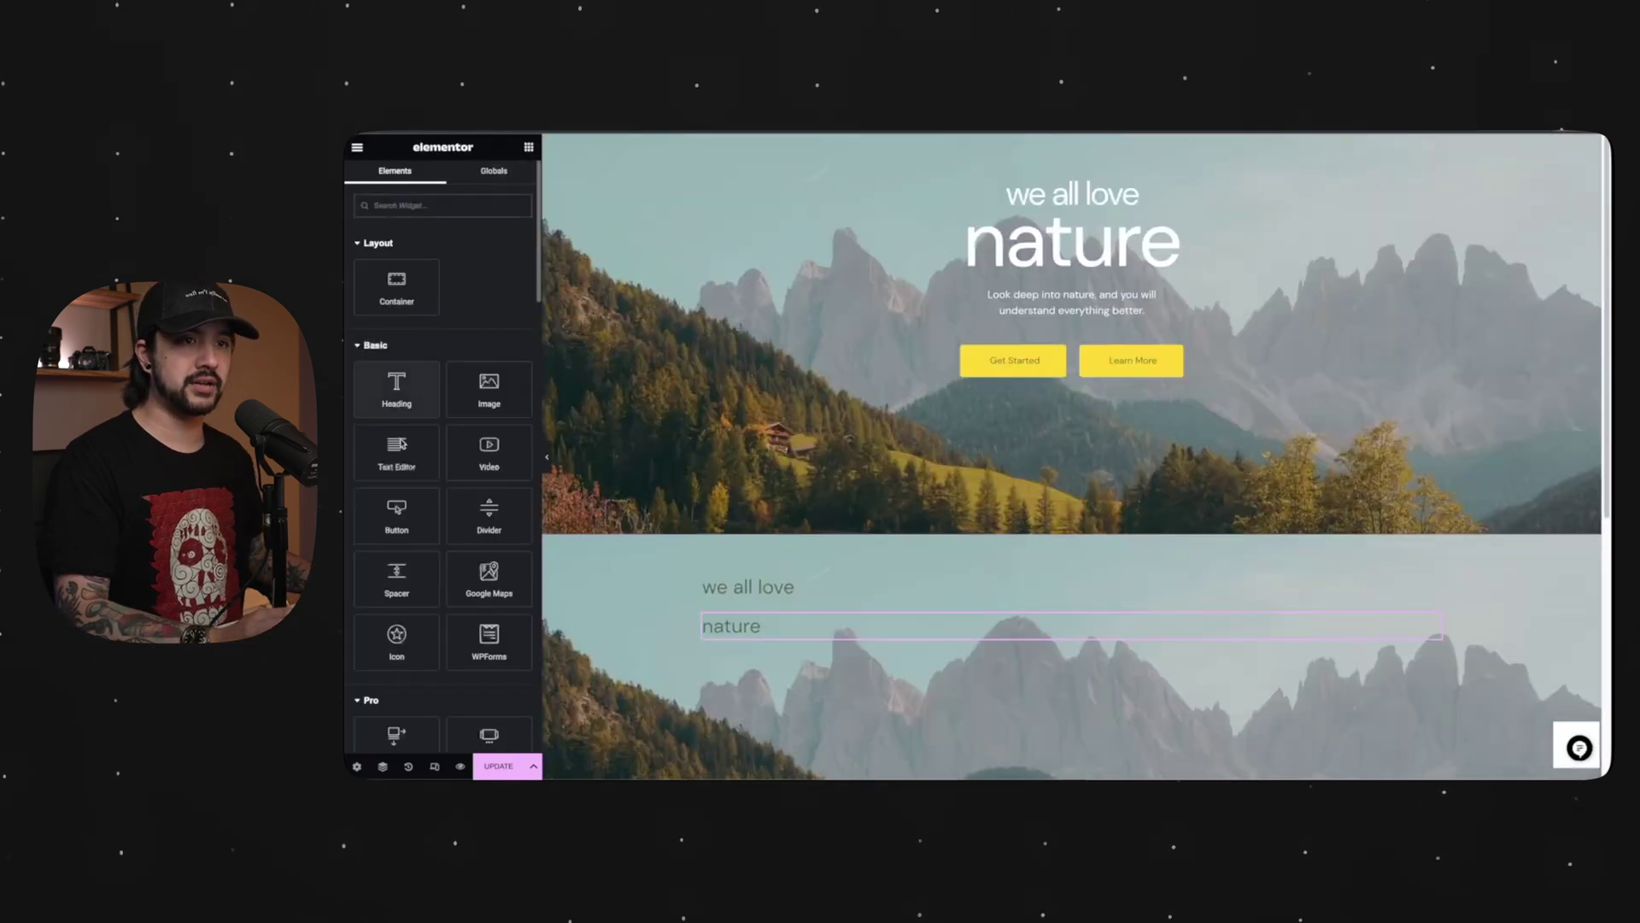
drag(399, 444, 830, 637)
Set the second container's Align Items to Center
scroll(702, 469, down, 1)
click(703, 462)
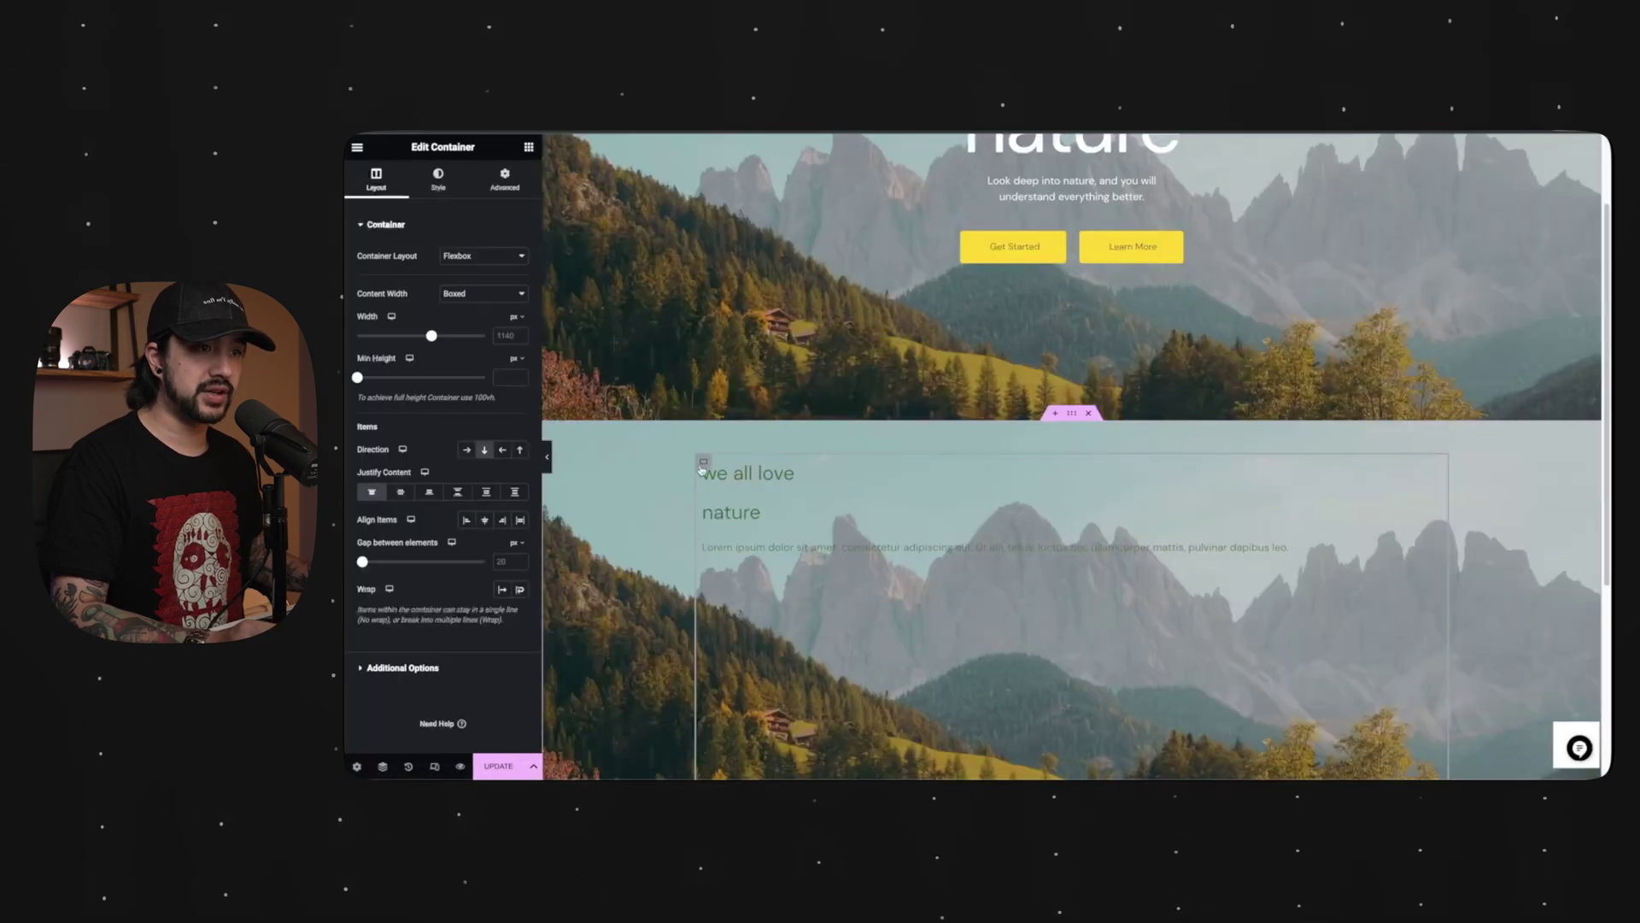
click(483, 521)
scroll(1123, 527, up, 2)
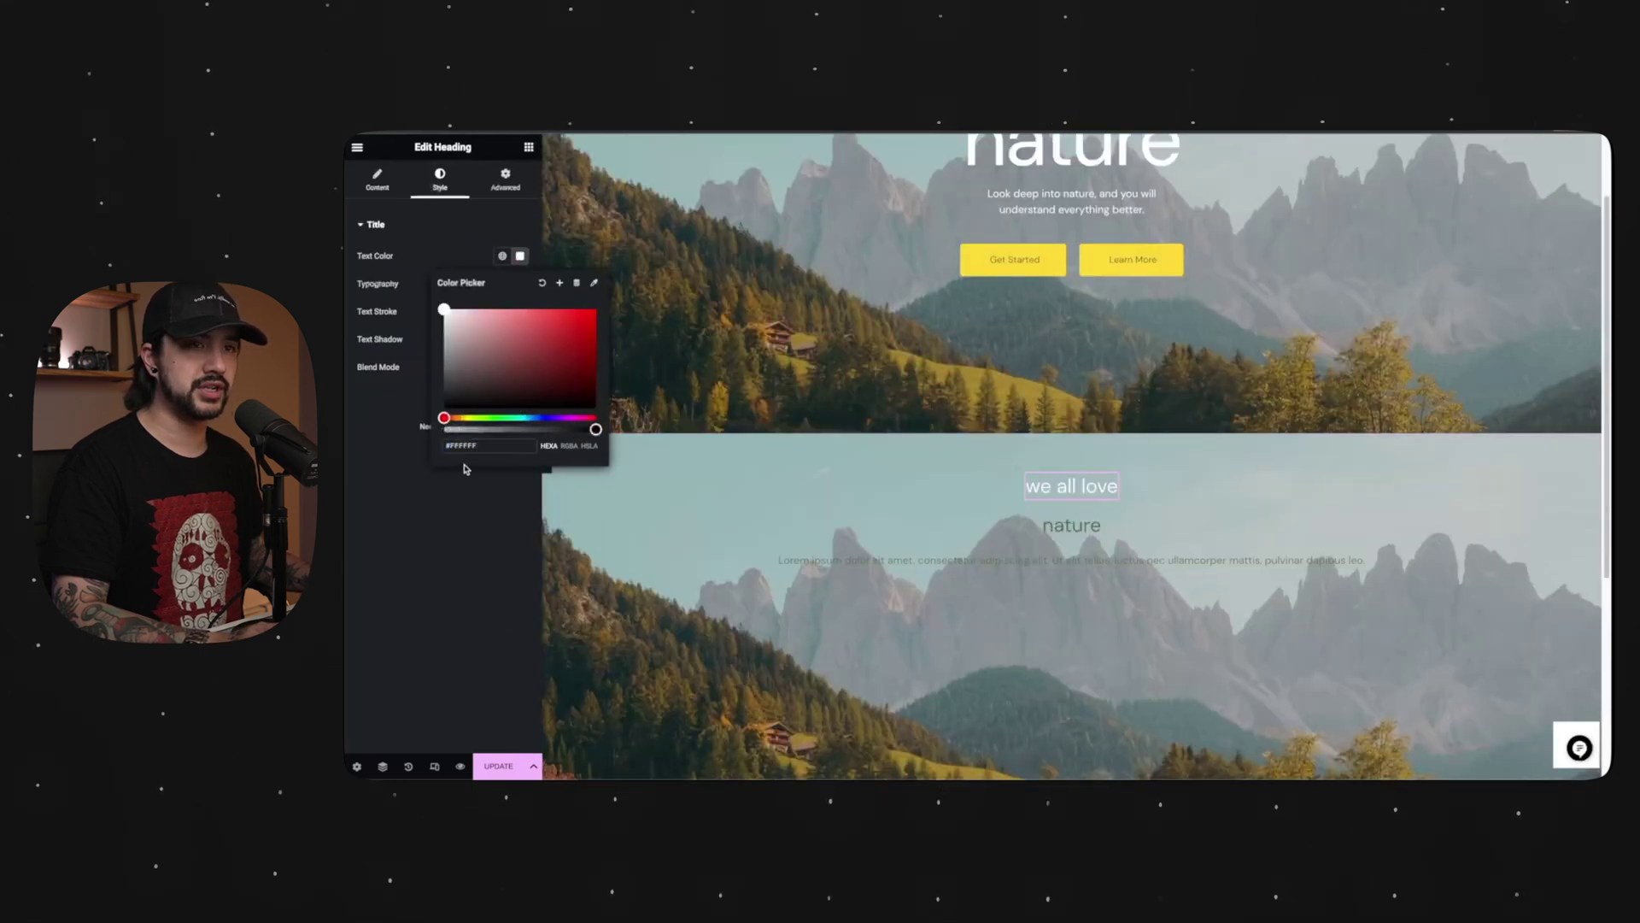
Make the heading text white and set the heading's HTML tag to H1
click(466, 469)
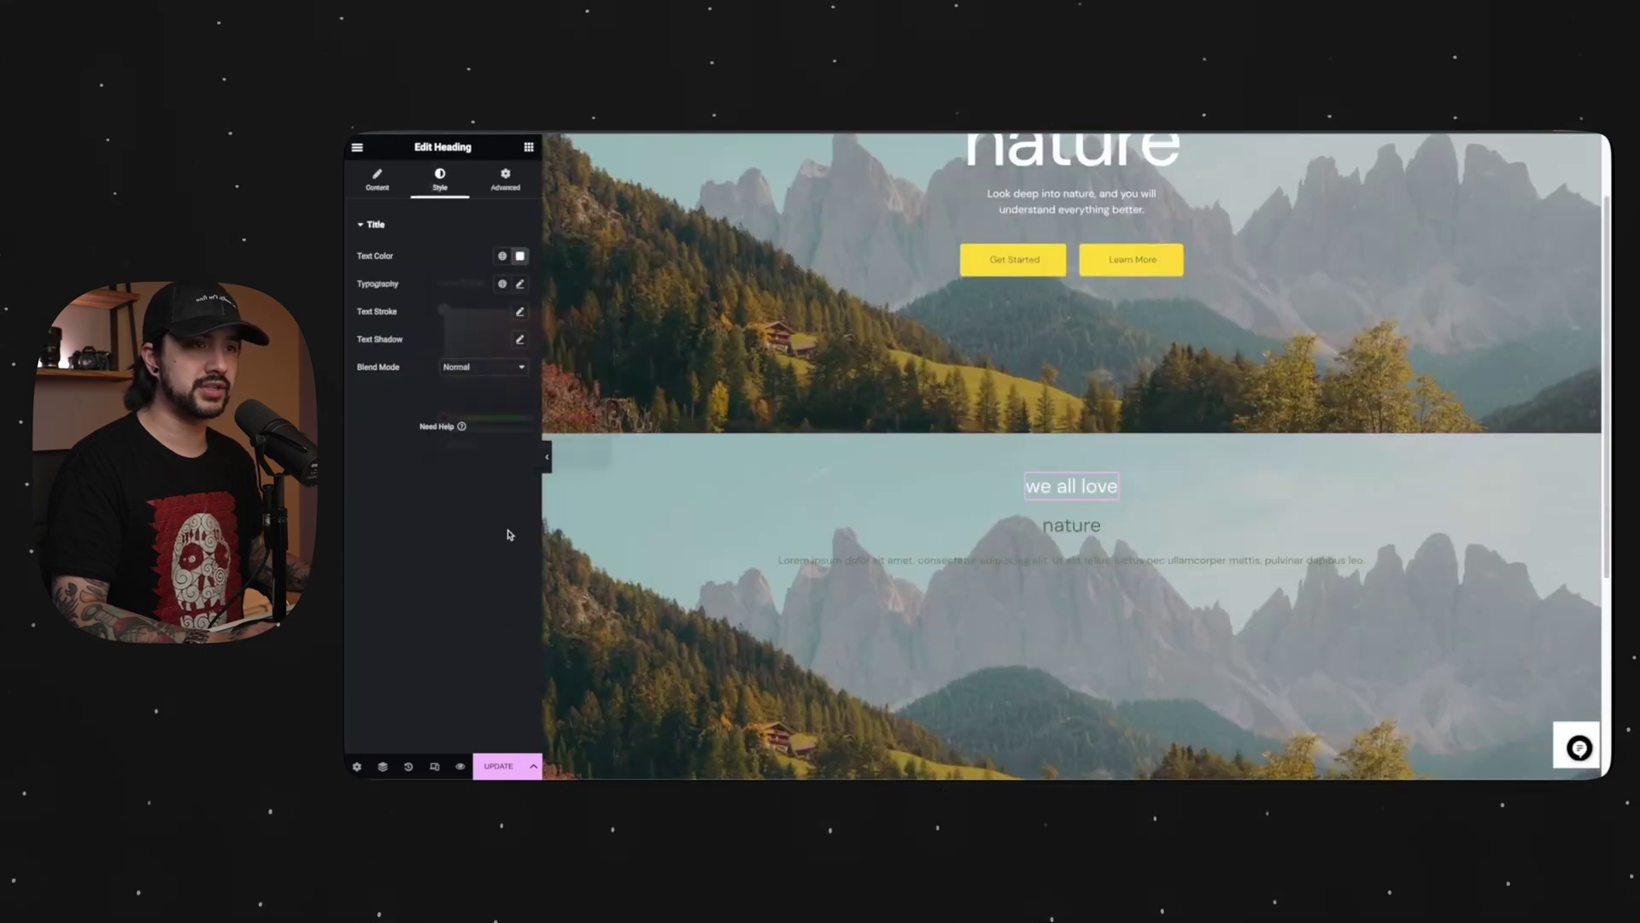
click(1073, 524)
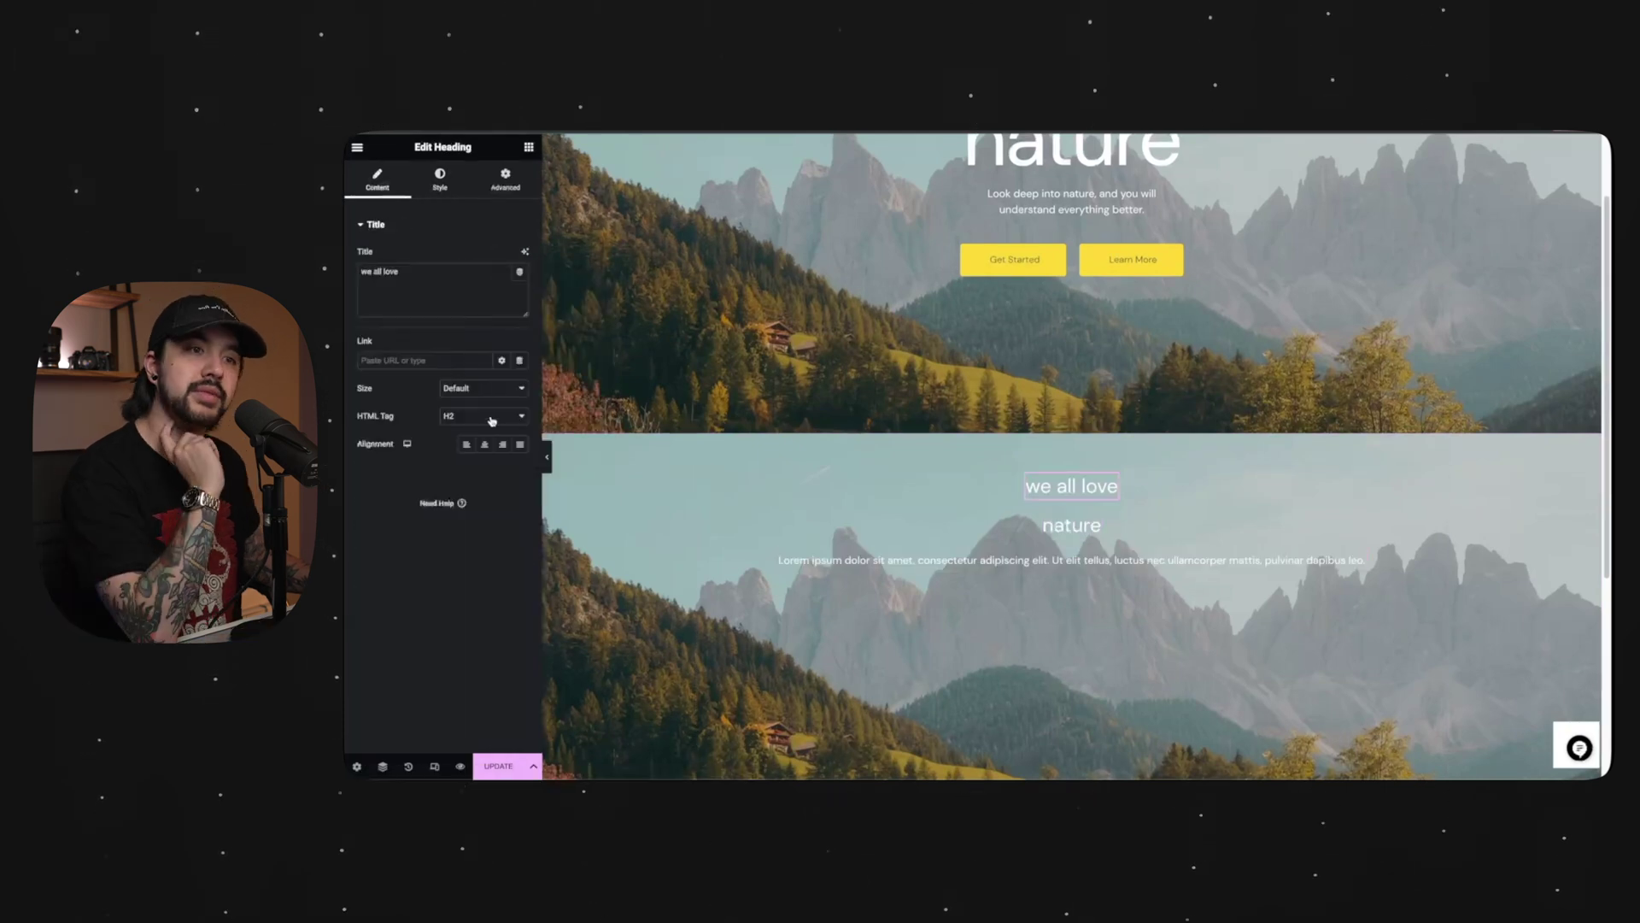
click(492, 417)
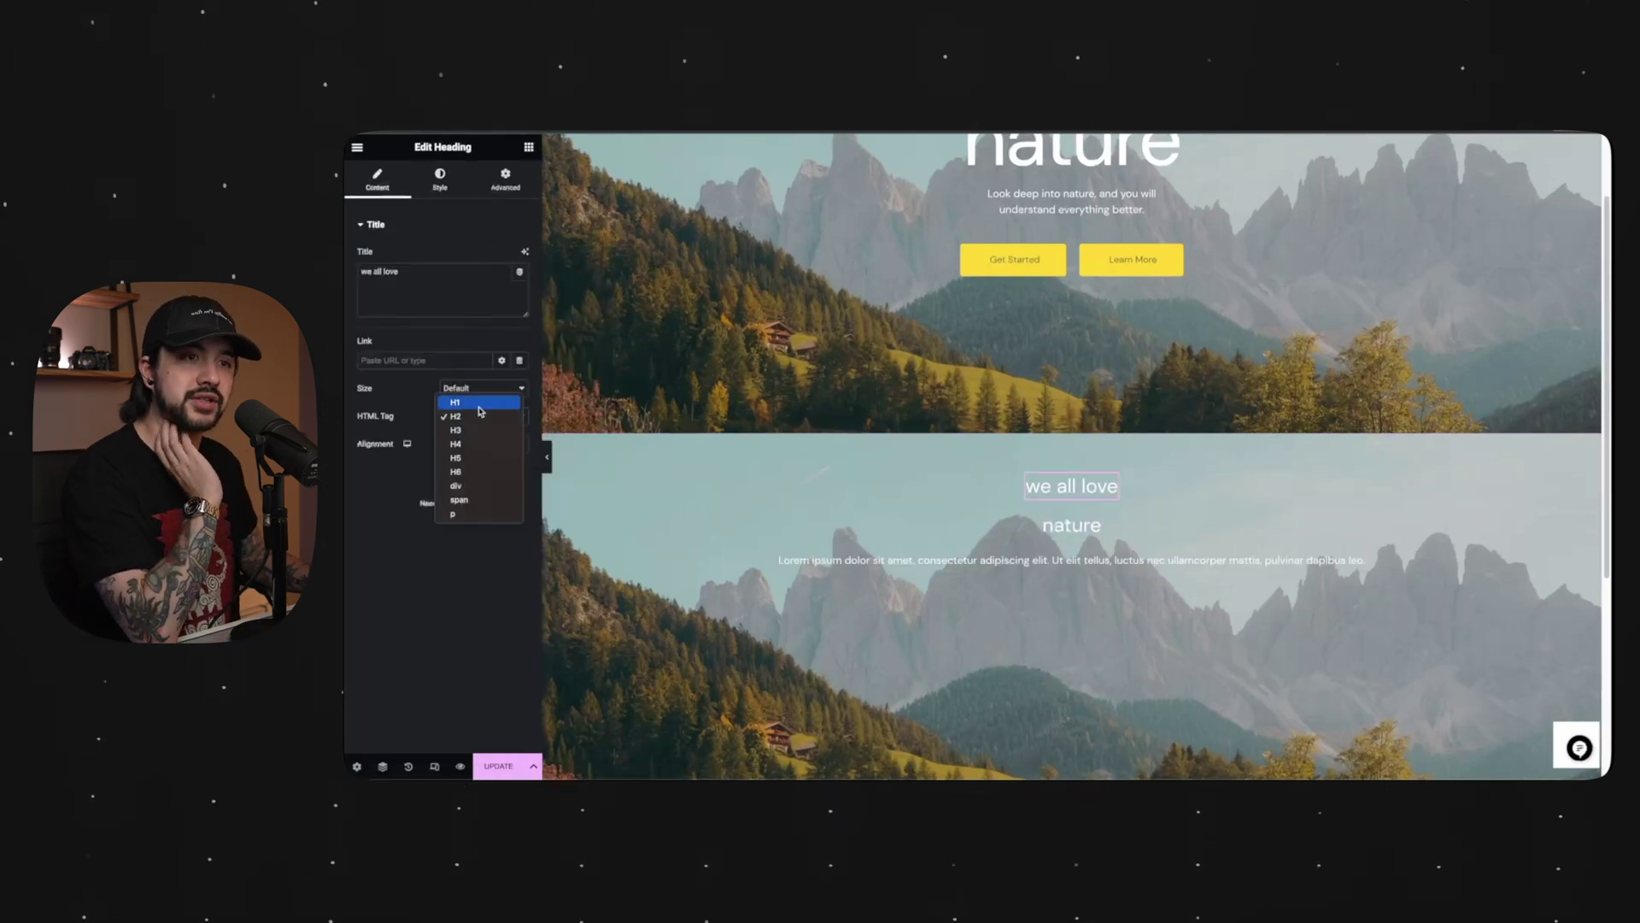
click(475, 403)
Add an empty inner Container below the paragraph
click(1067, 551)
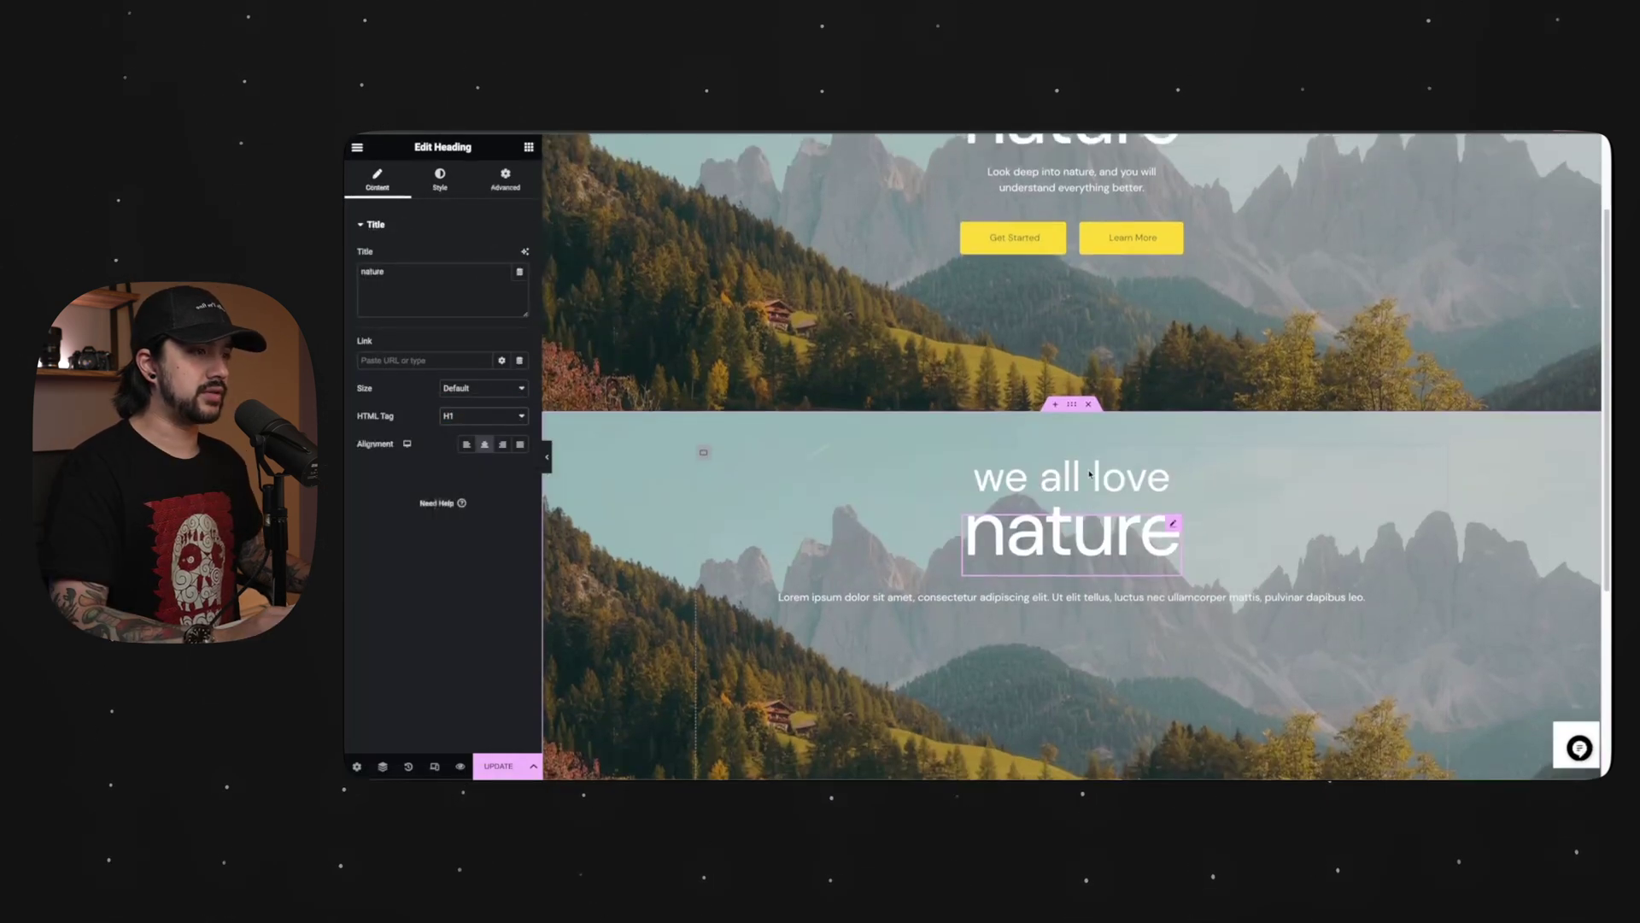
scroll(1090, 473, down, 1)
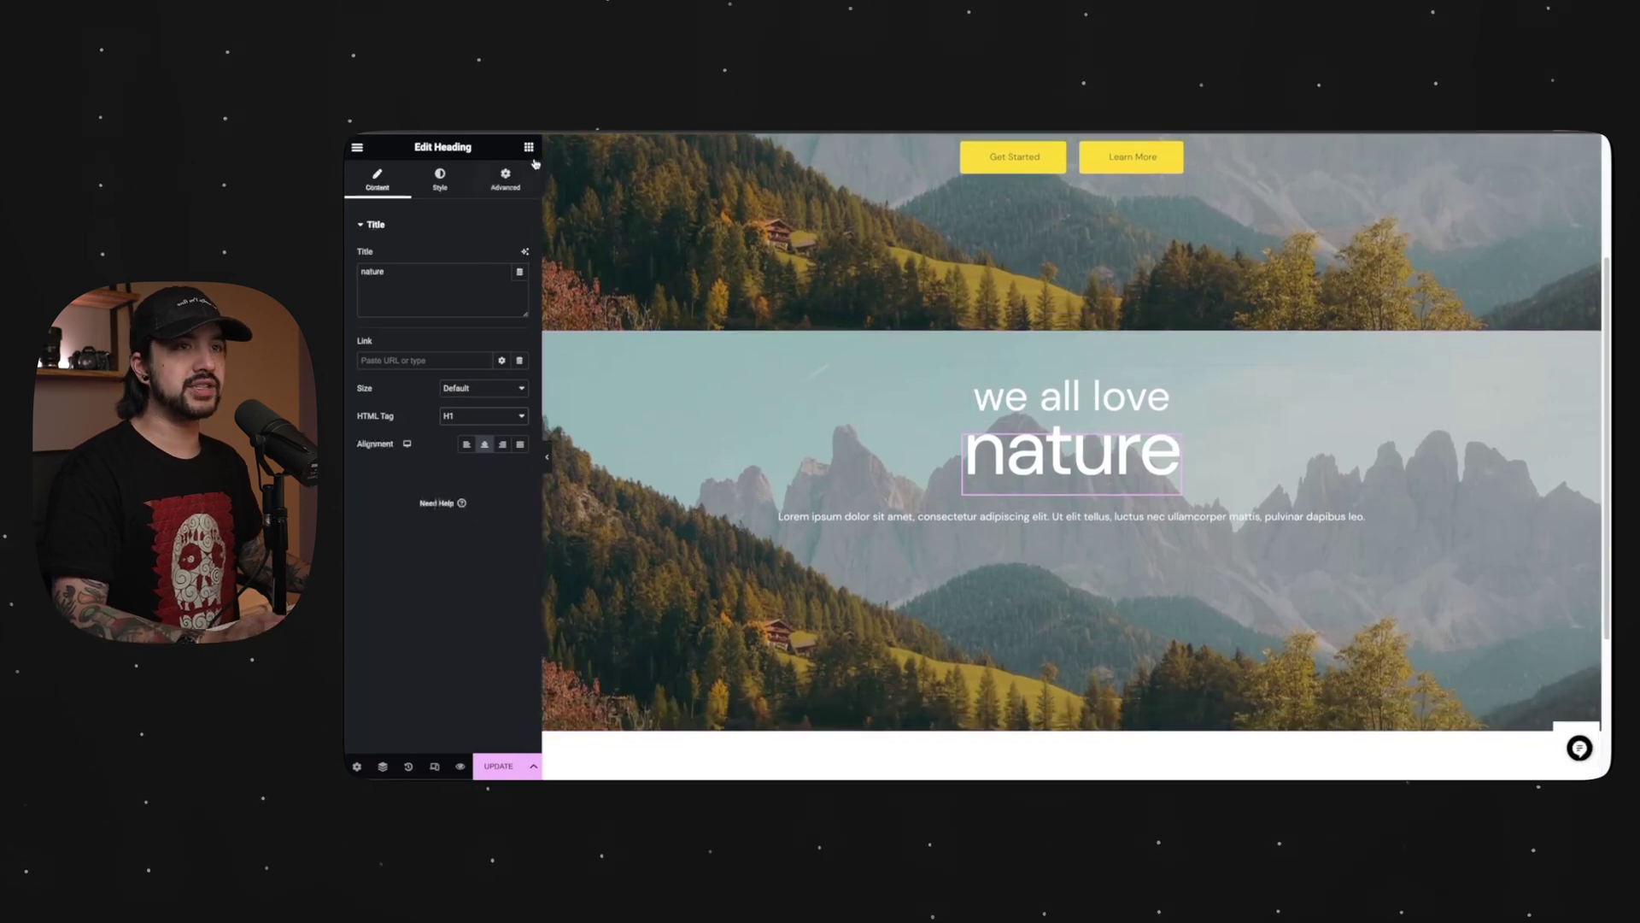
click(529, 148)
drag(397, 282, 1058, 526)
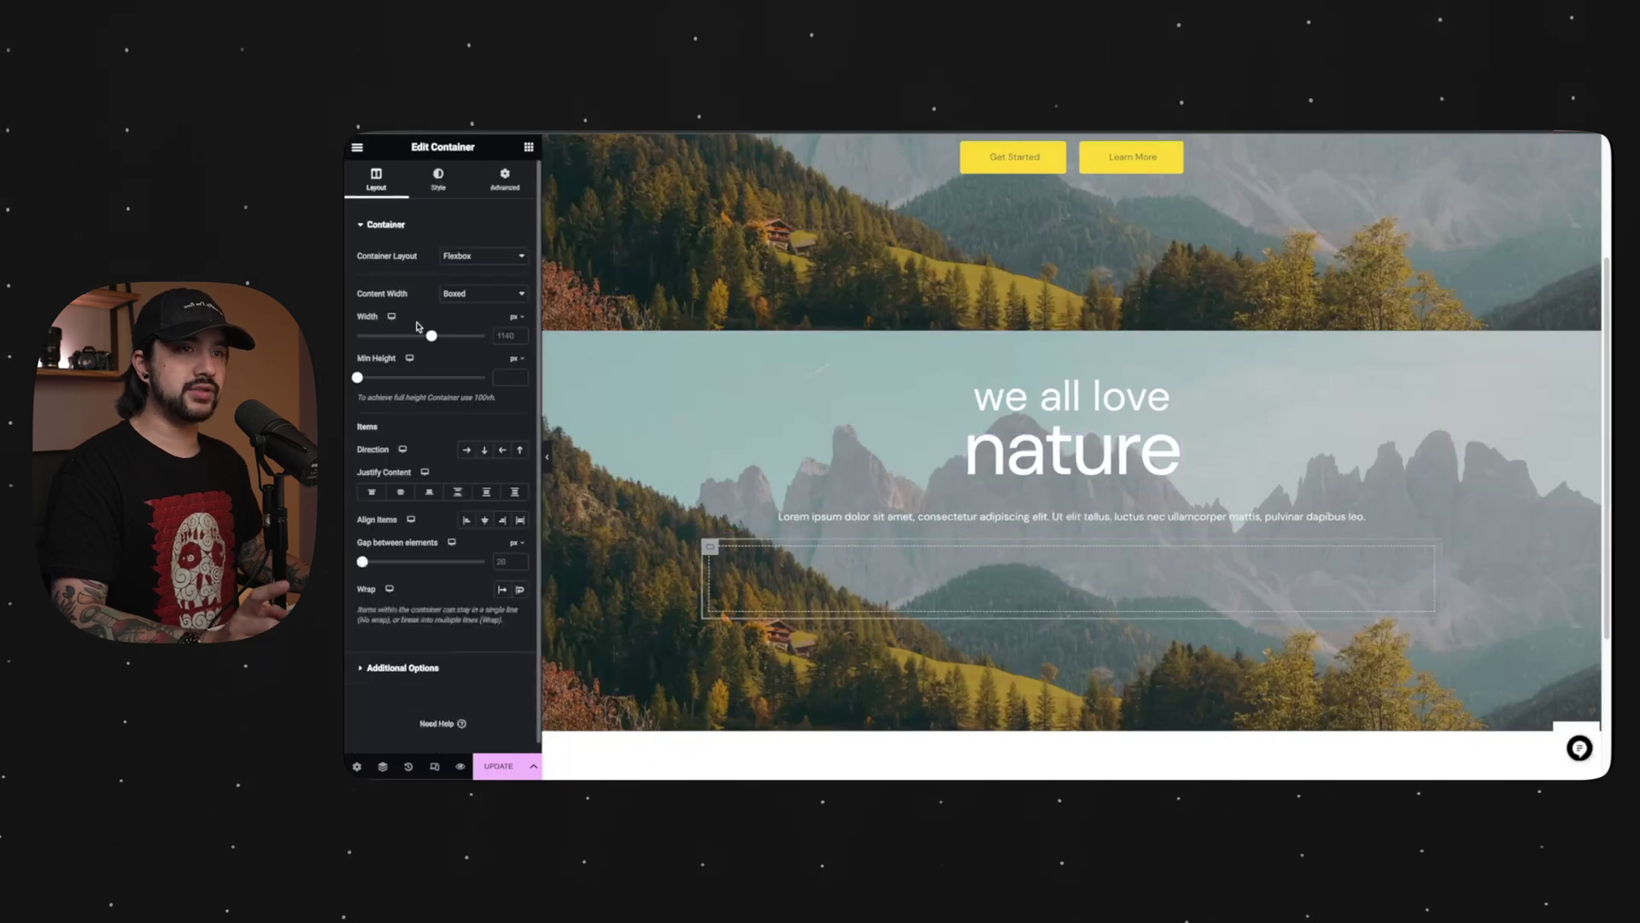
Add two 'Click here' Button widgets into the empty inner container
click(527, 148)
scroll(397, 340, down, 1)
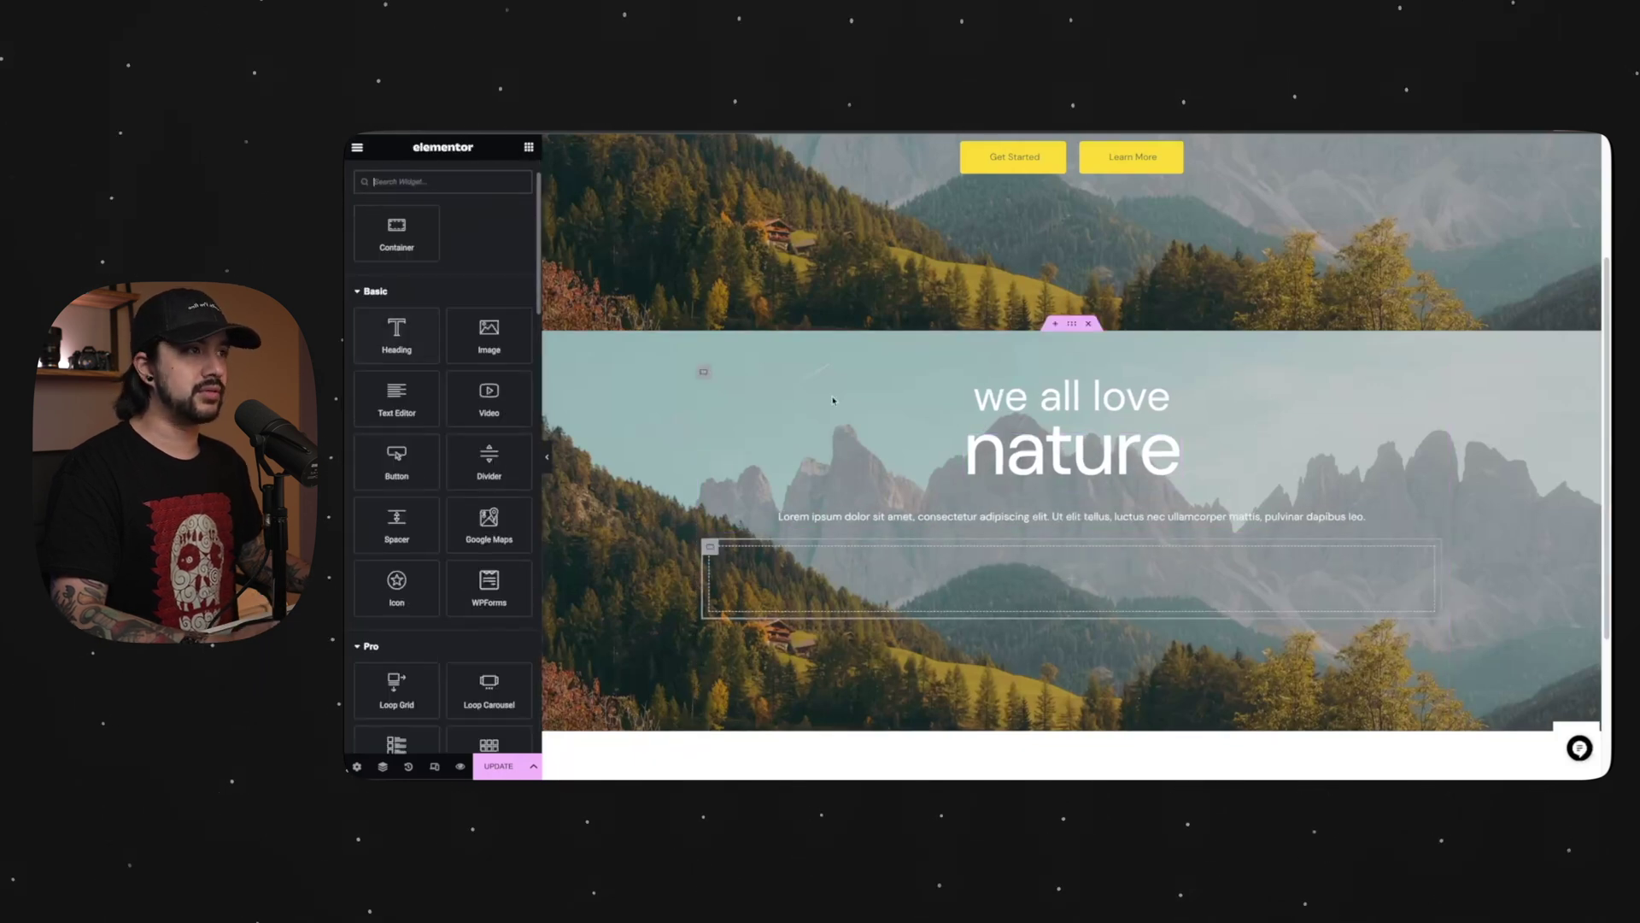
scroll(416, 549, down, 4)
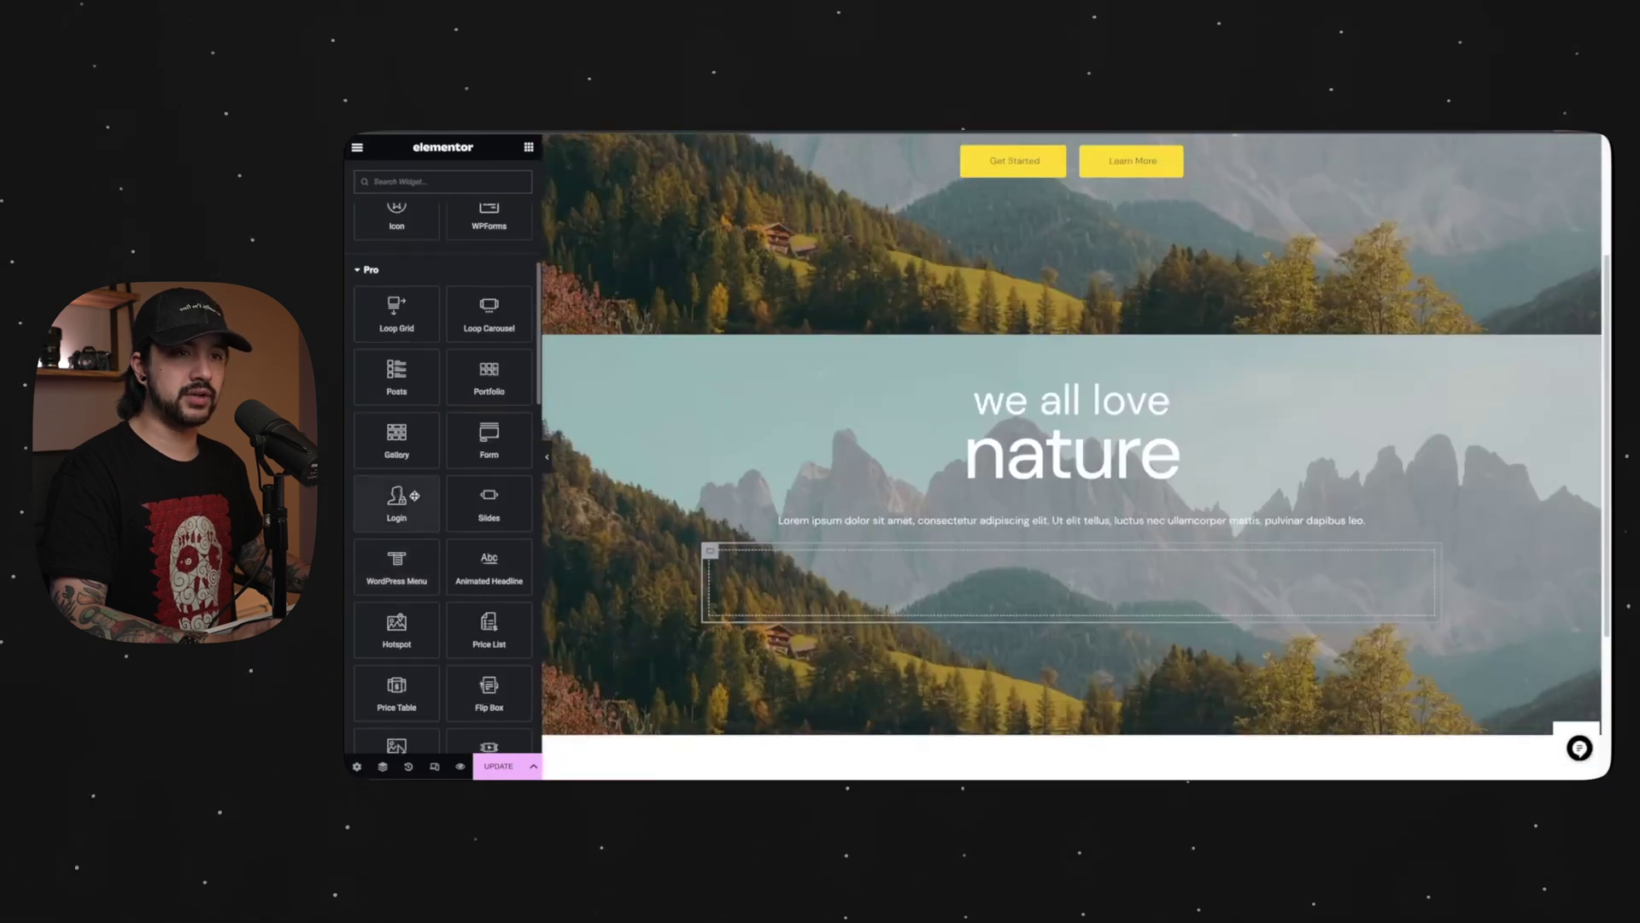
drag(392, 520, 709, 564)
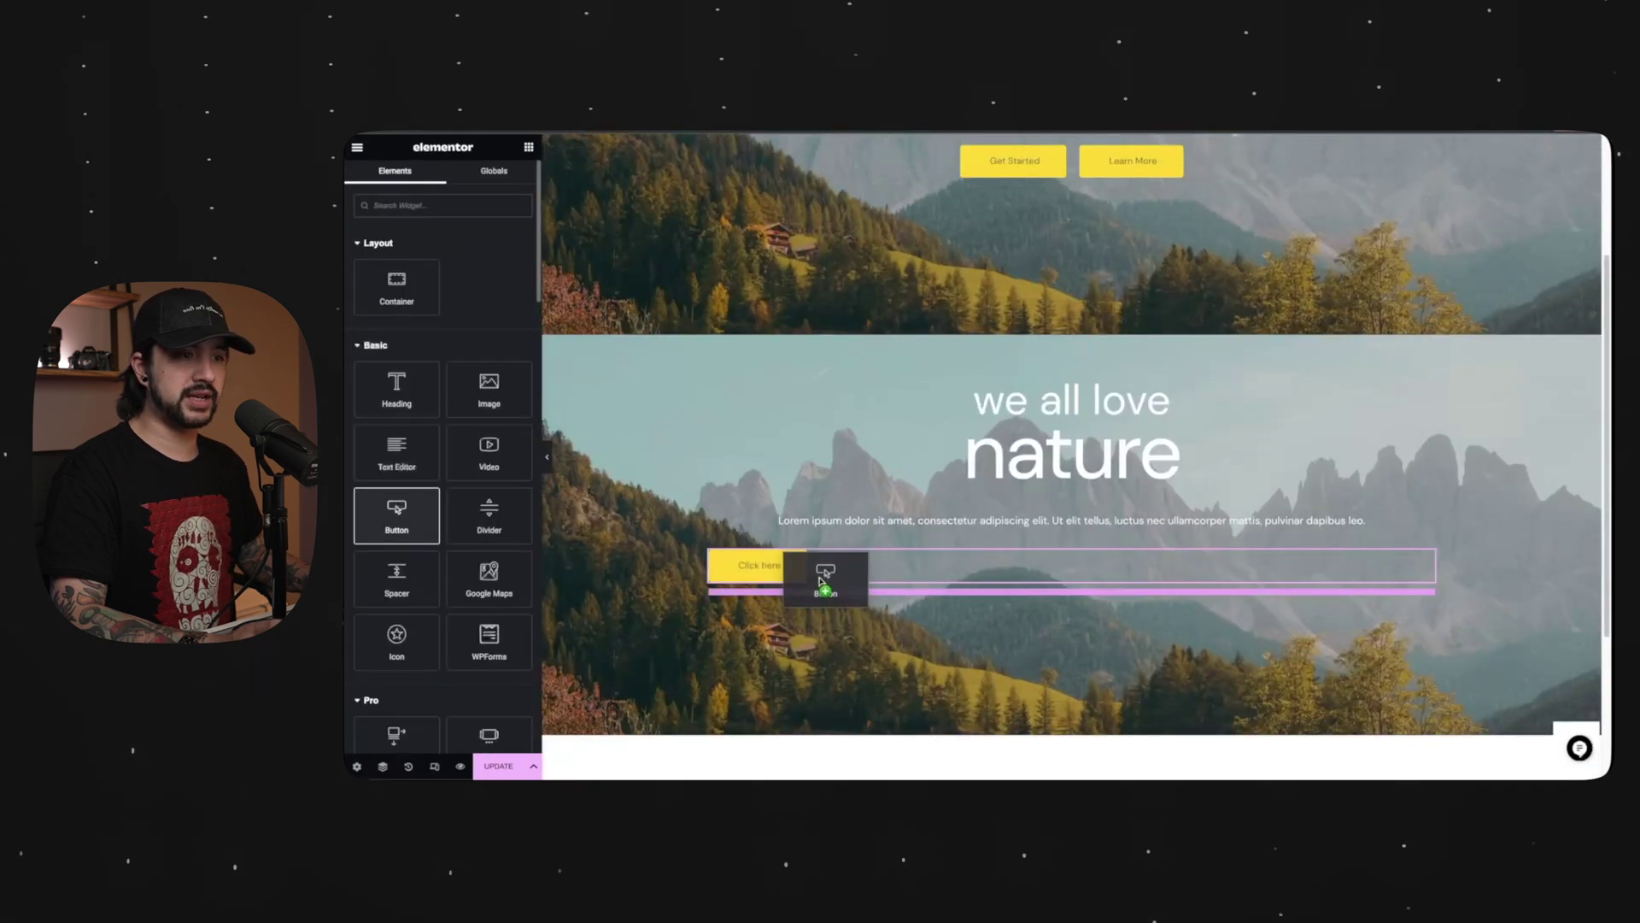
drag(824, 571, 769, 608)
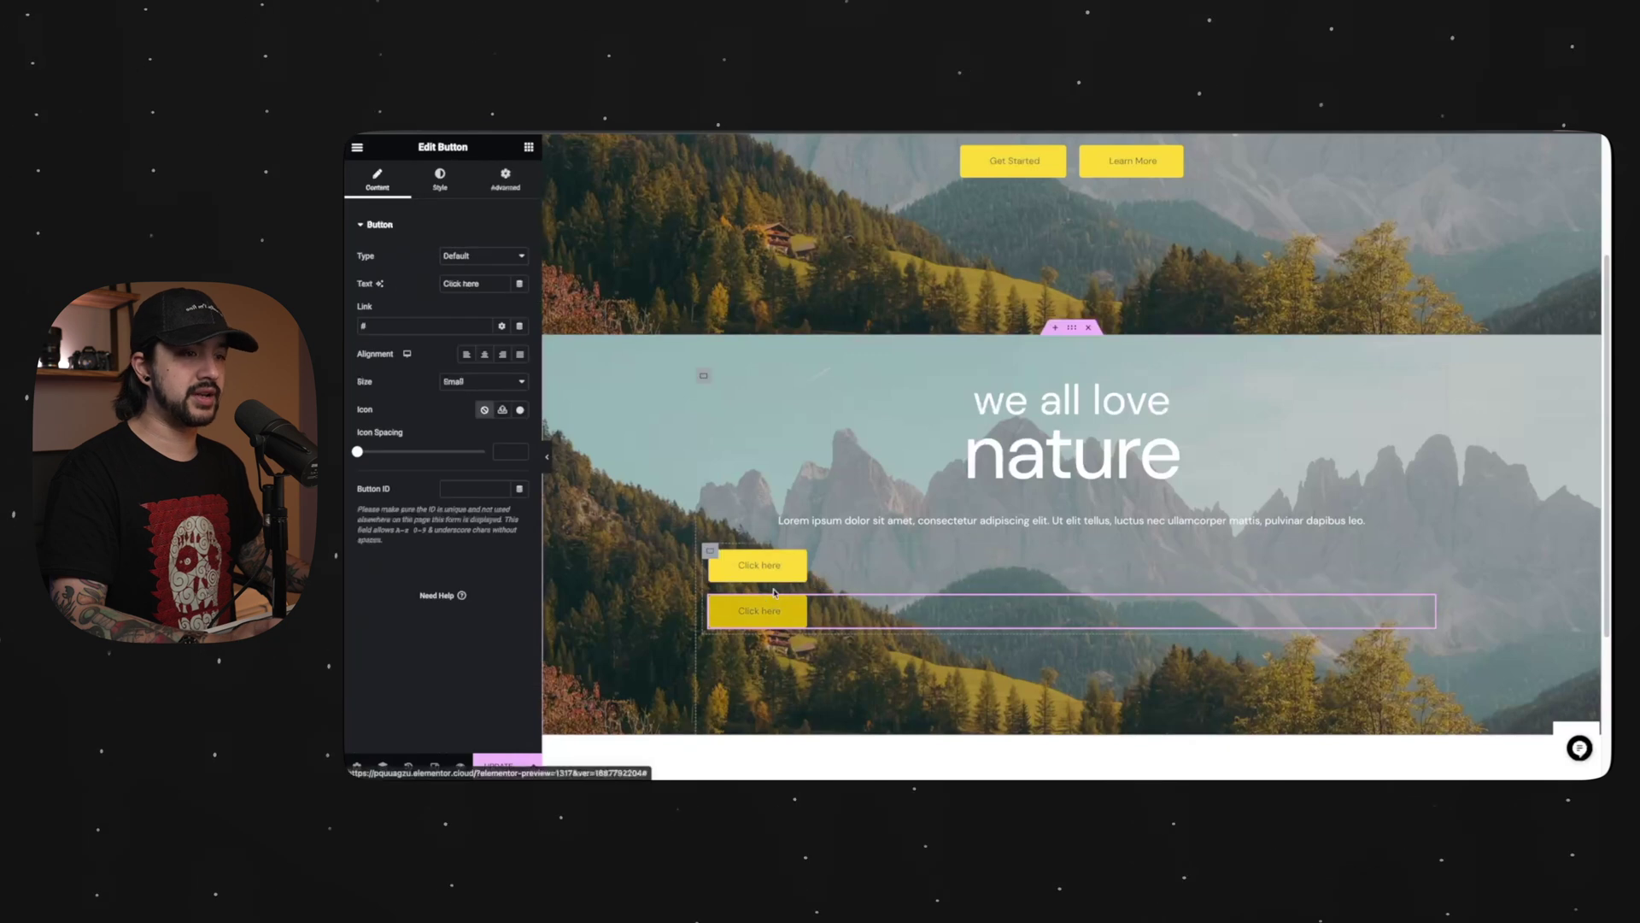
scroll(784, 566, up, 1)
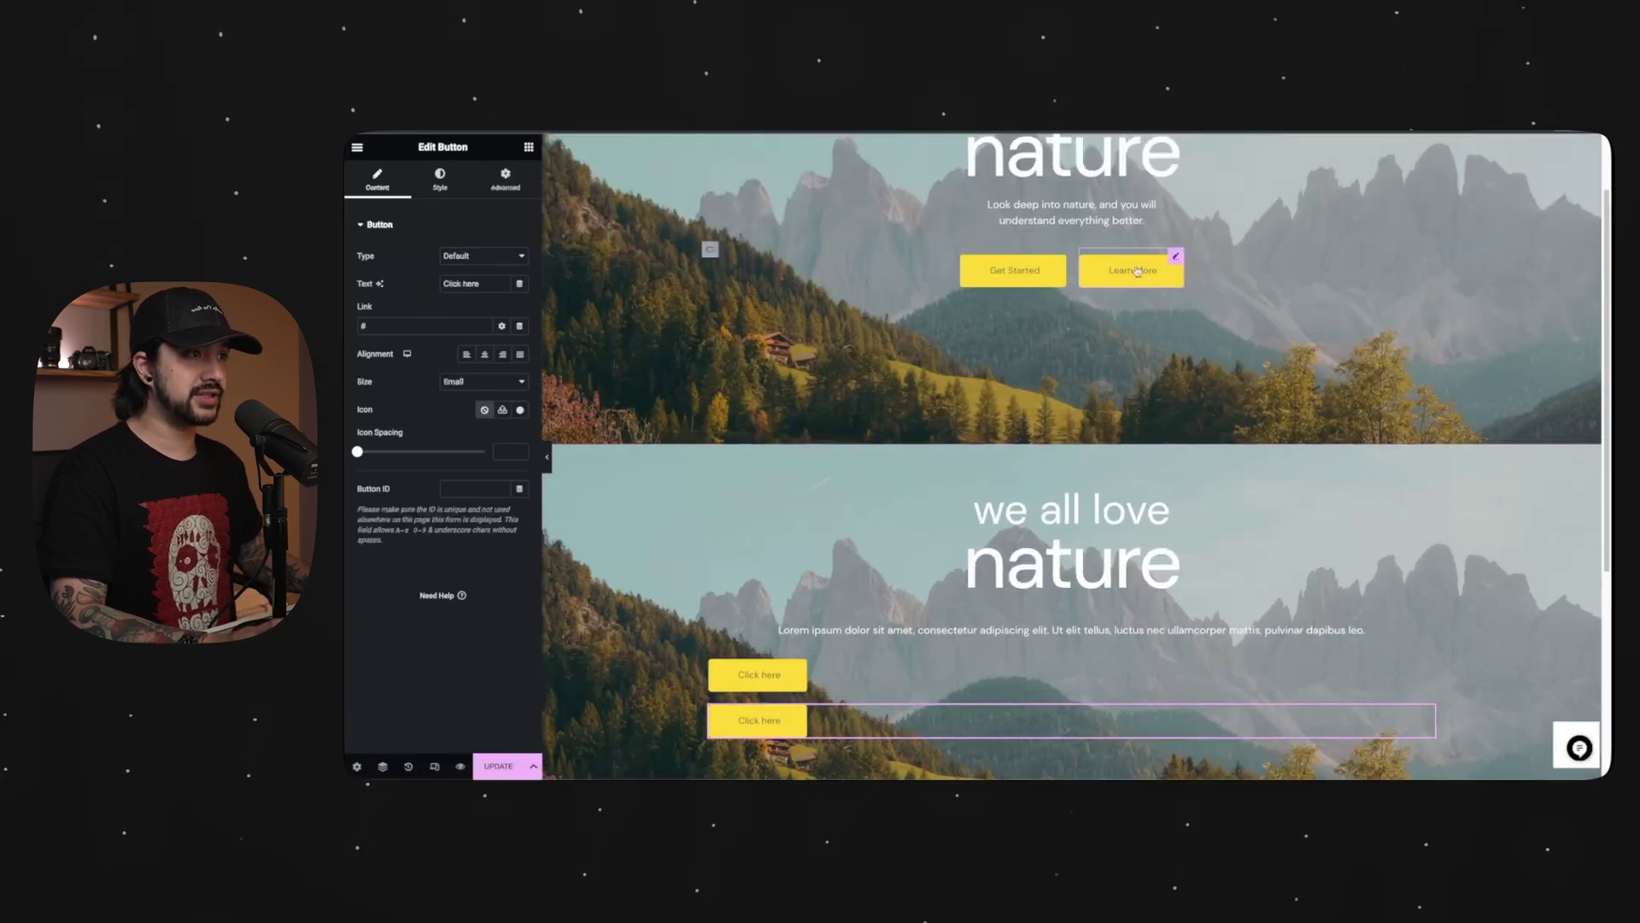
scroll(727, 518, down, 3)
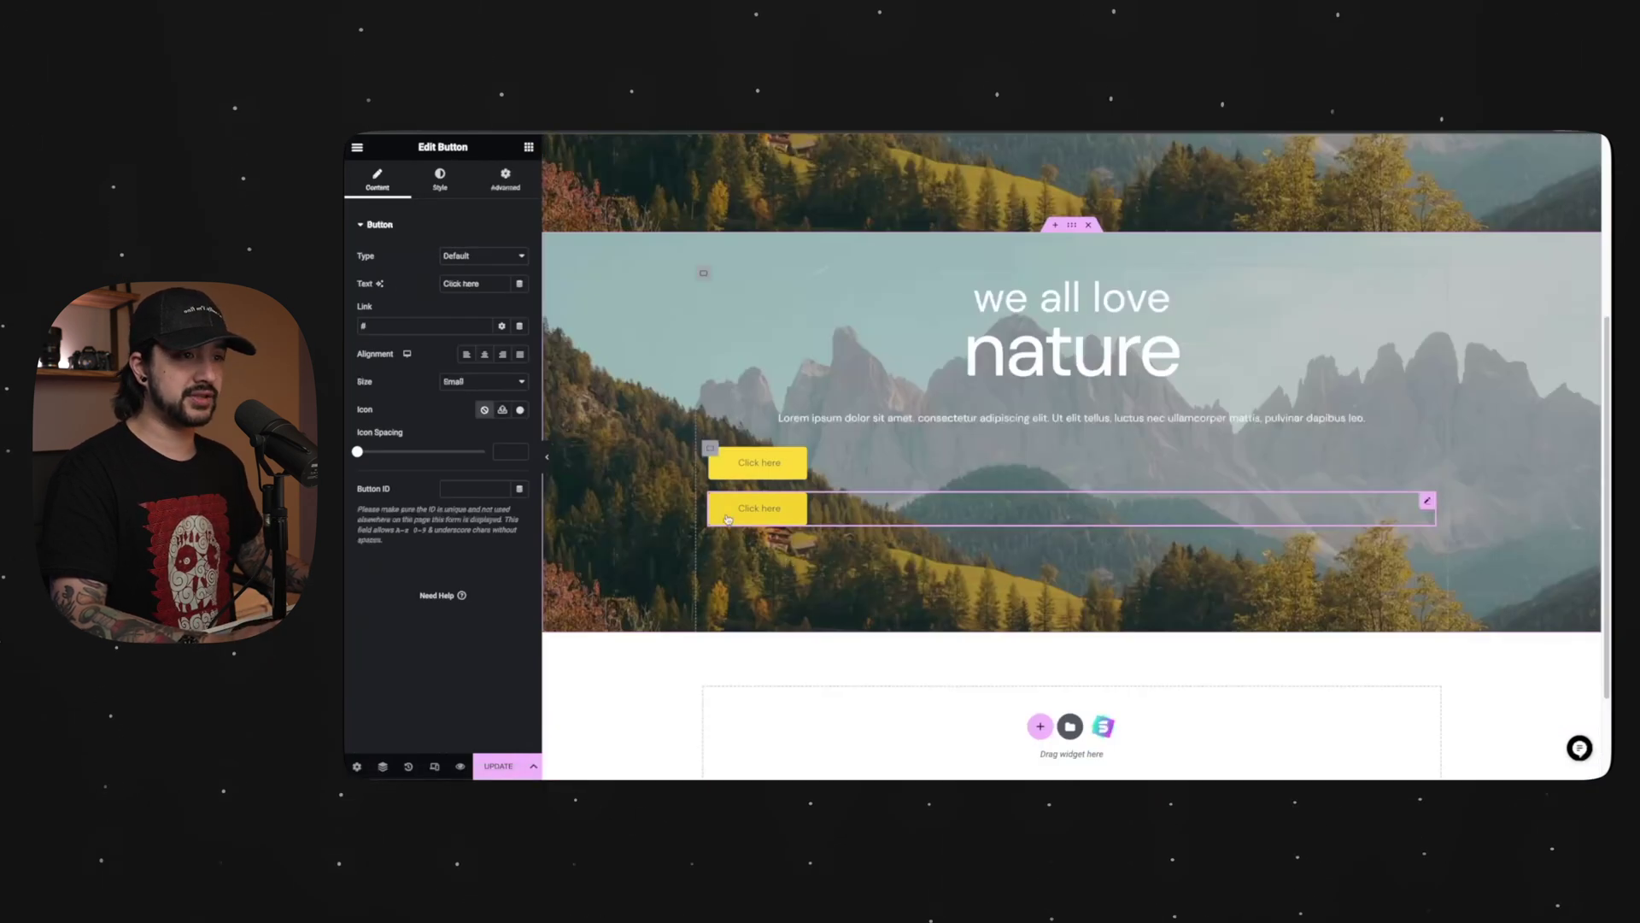
Set the buttons' container Direction to Row - horizontal and Justify Content to Center
click(710, 450)
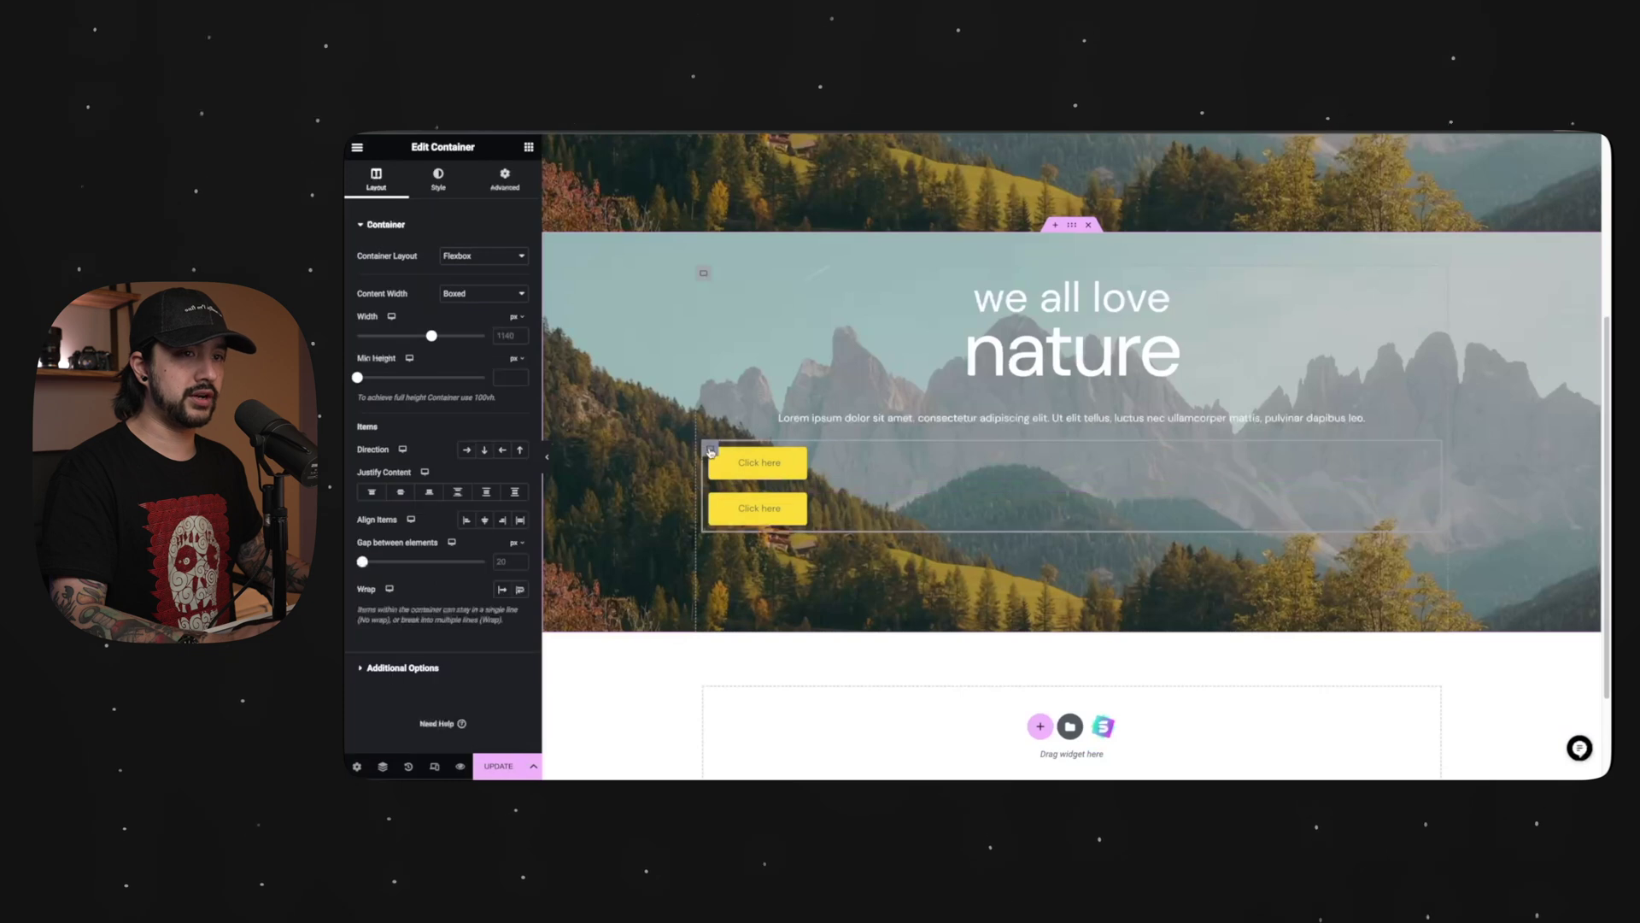
click(466, 451)
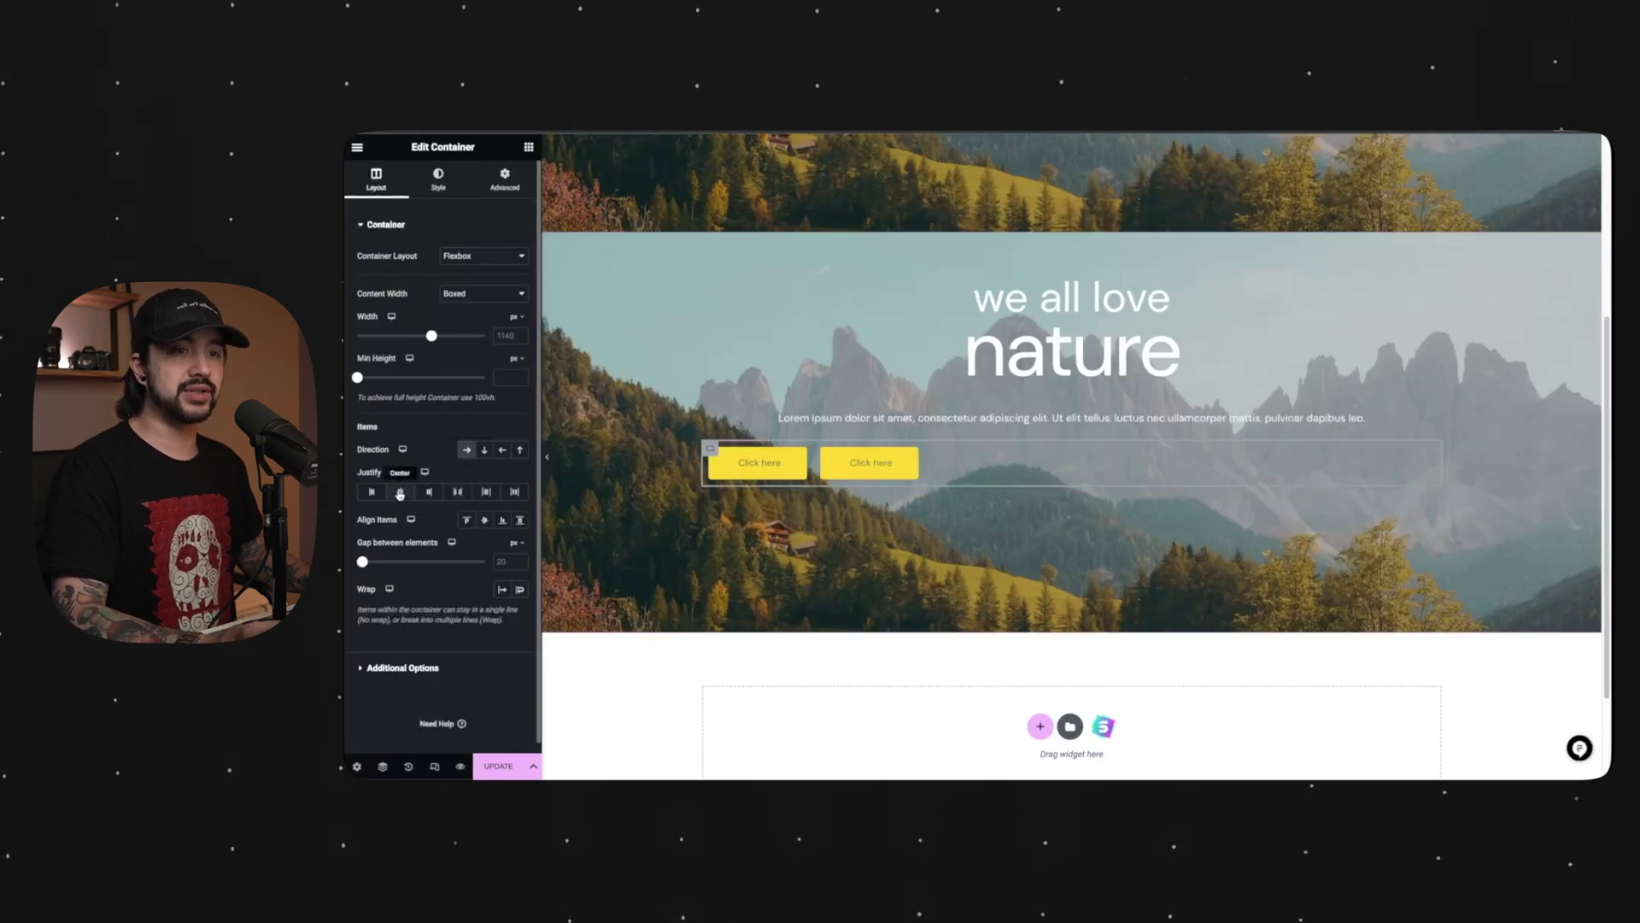
click(400, 493)
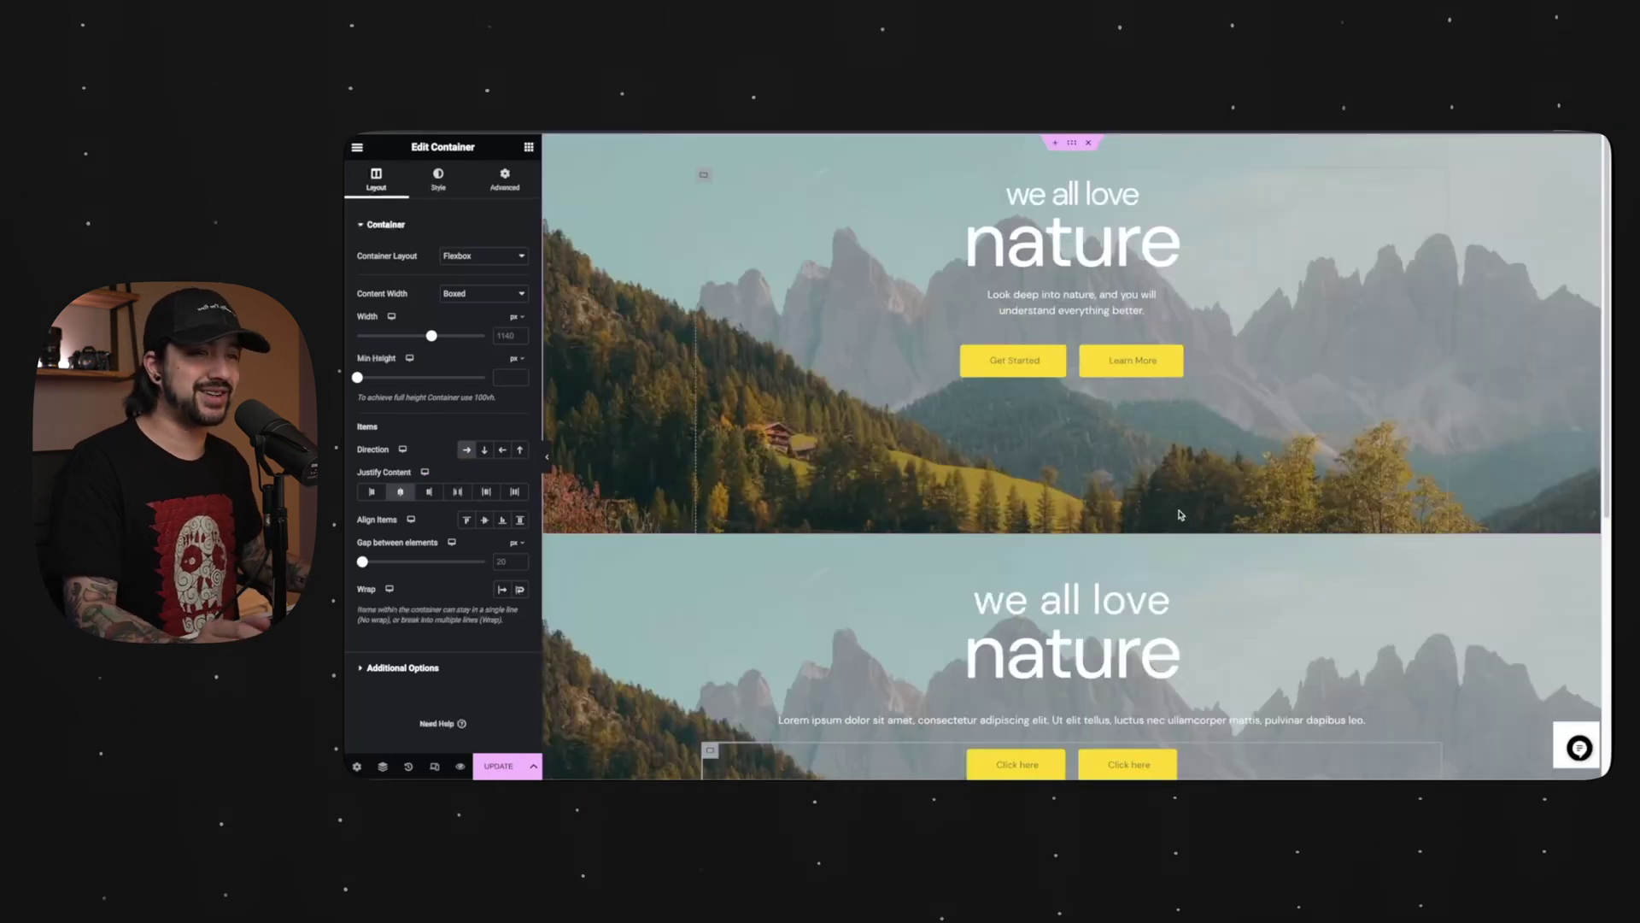
scroll(1180, 515, down, 2)
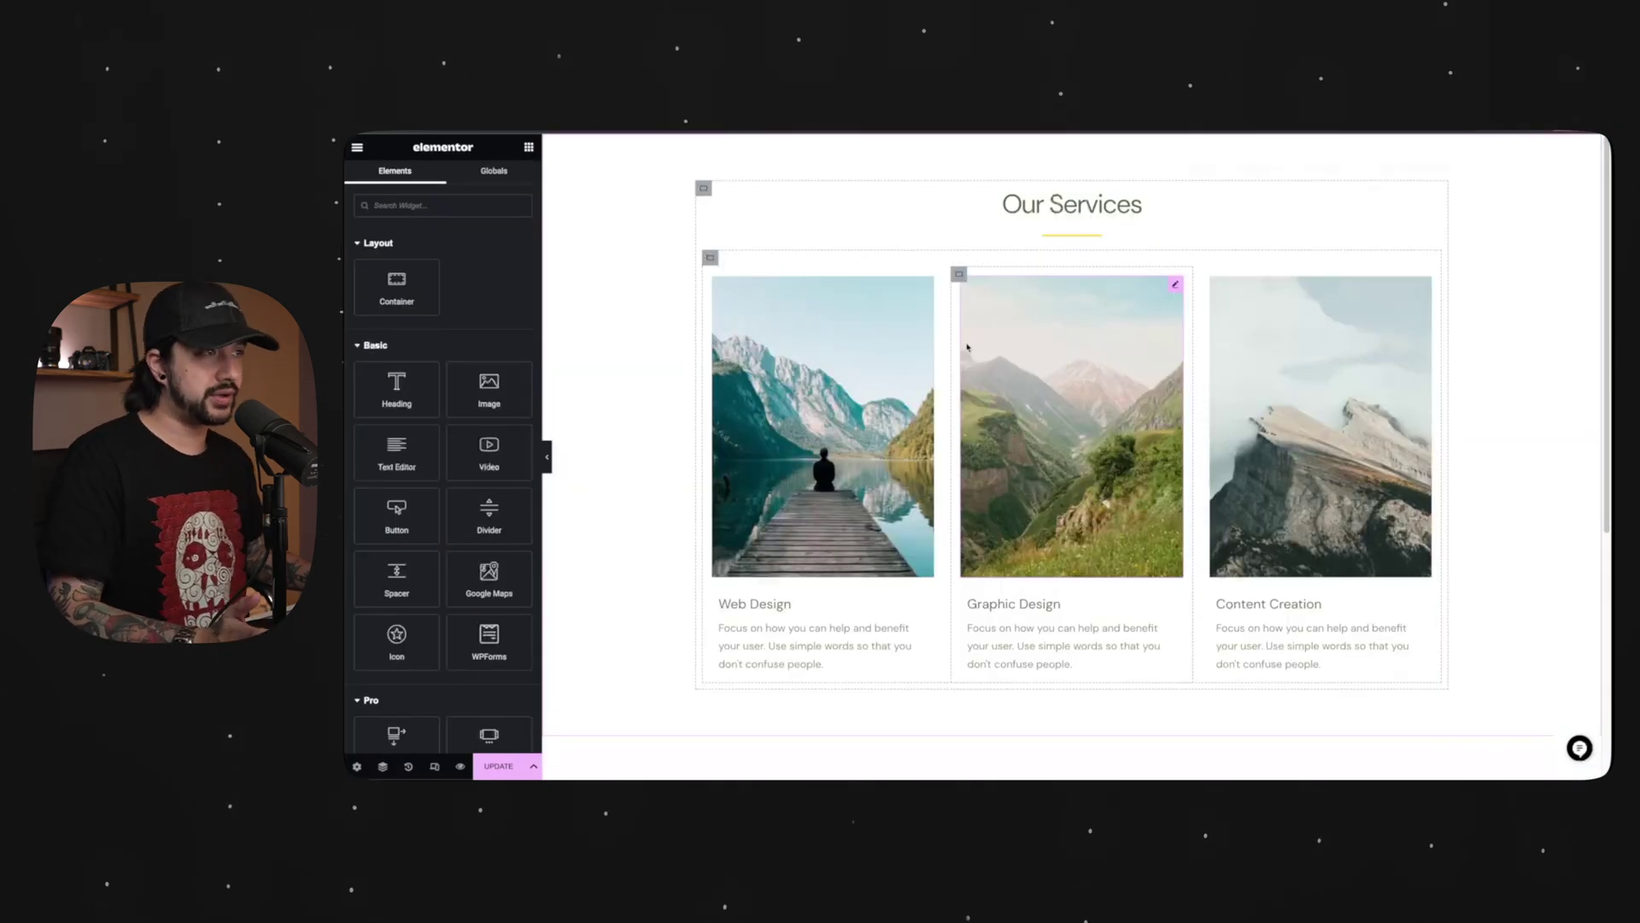
Add a new Container into the empty section below
scroll(964, 345, down, 3)
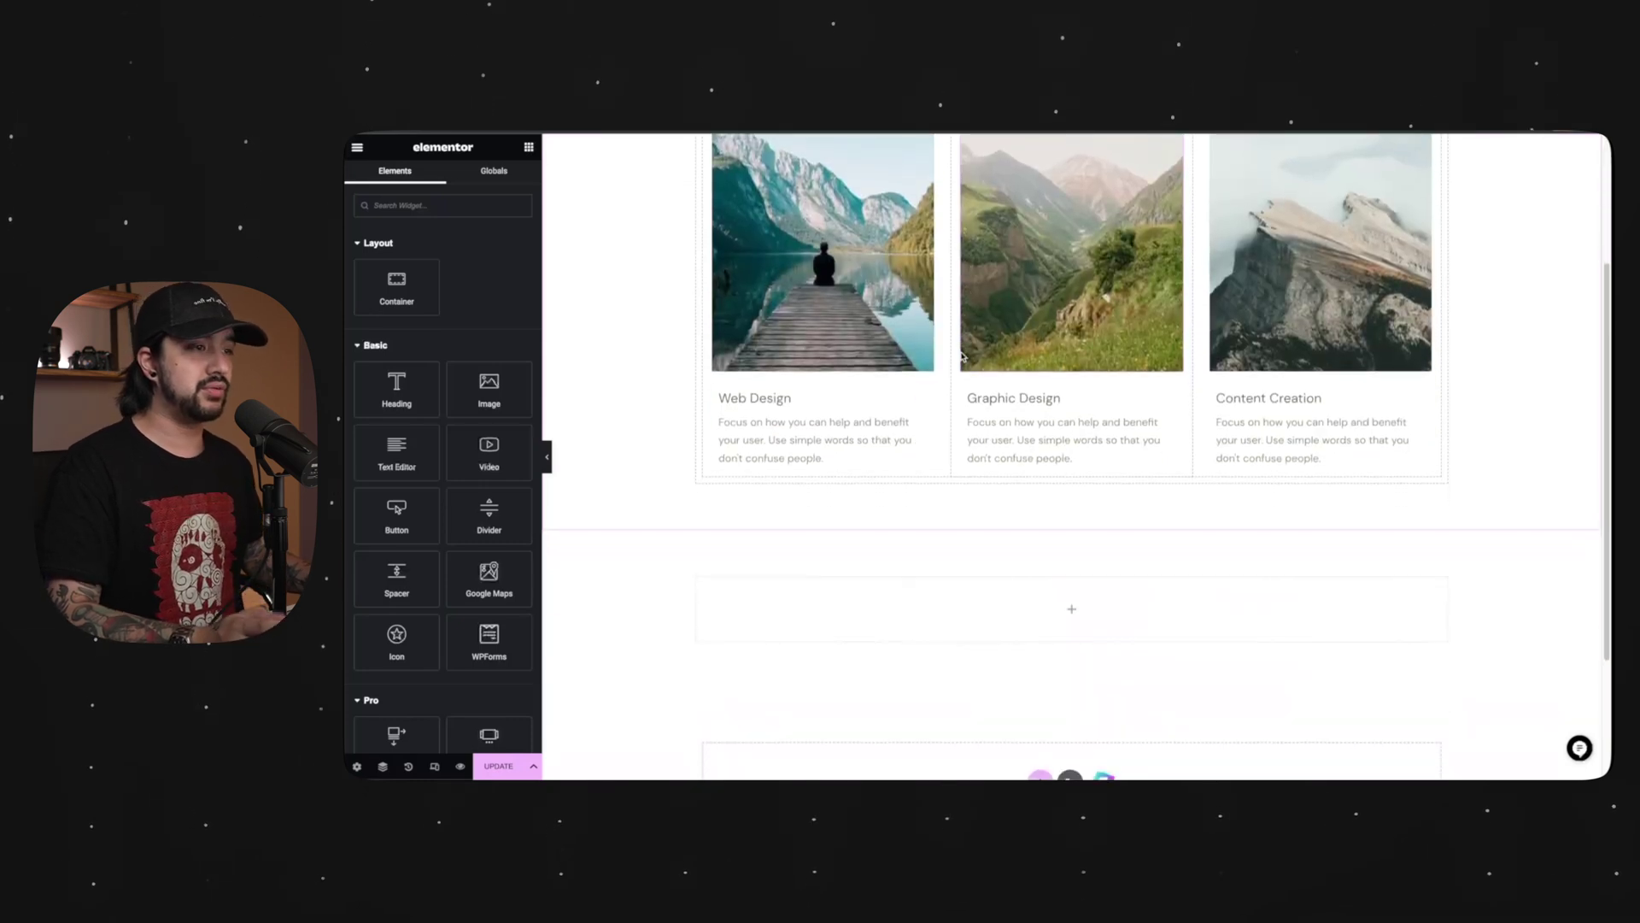
drag(391, 291, 857, 602)
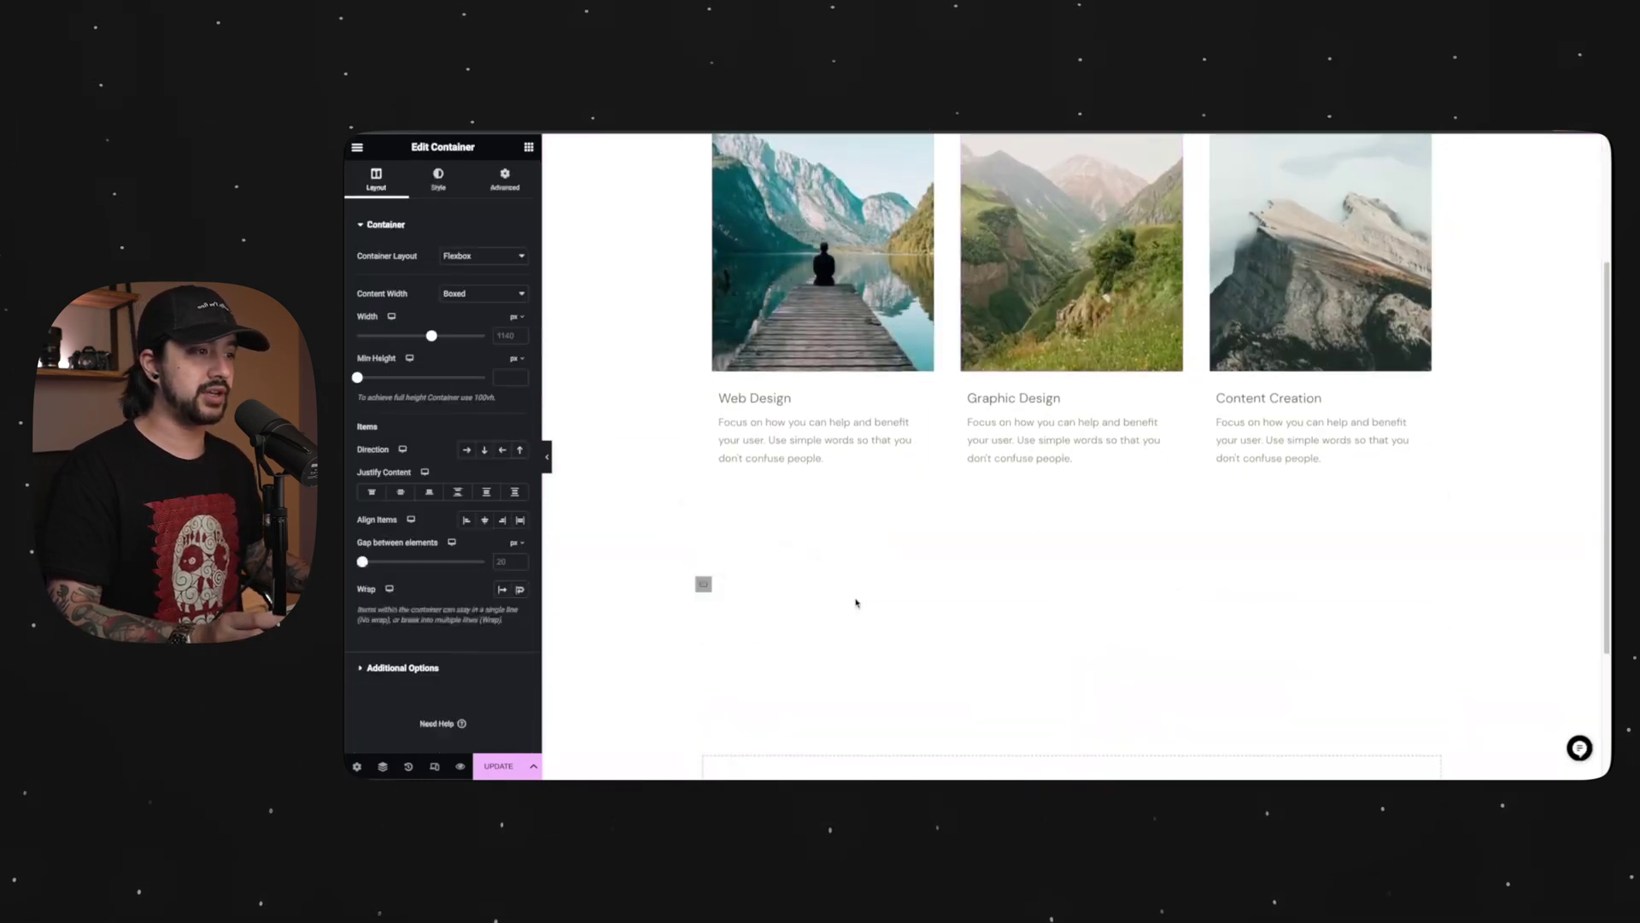
scroll(596, 244, up, 3)
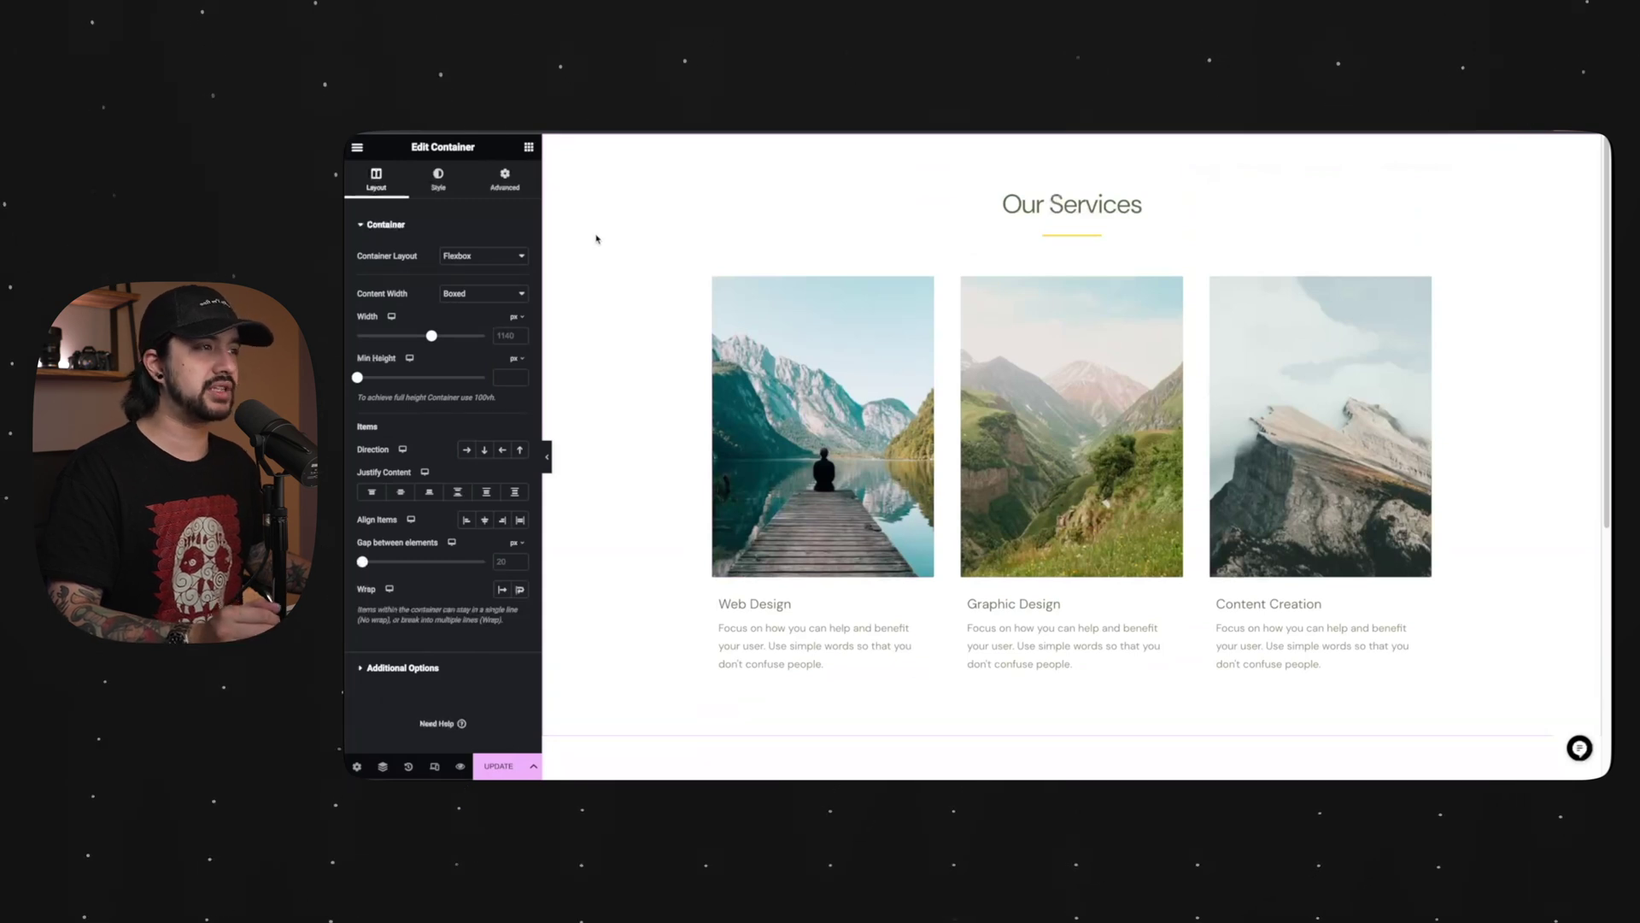
scroll(595, 239, down, 3)
Add an 'Our Services' heading with a Divider widget beneath it
click(529, 146)
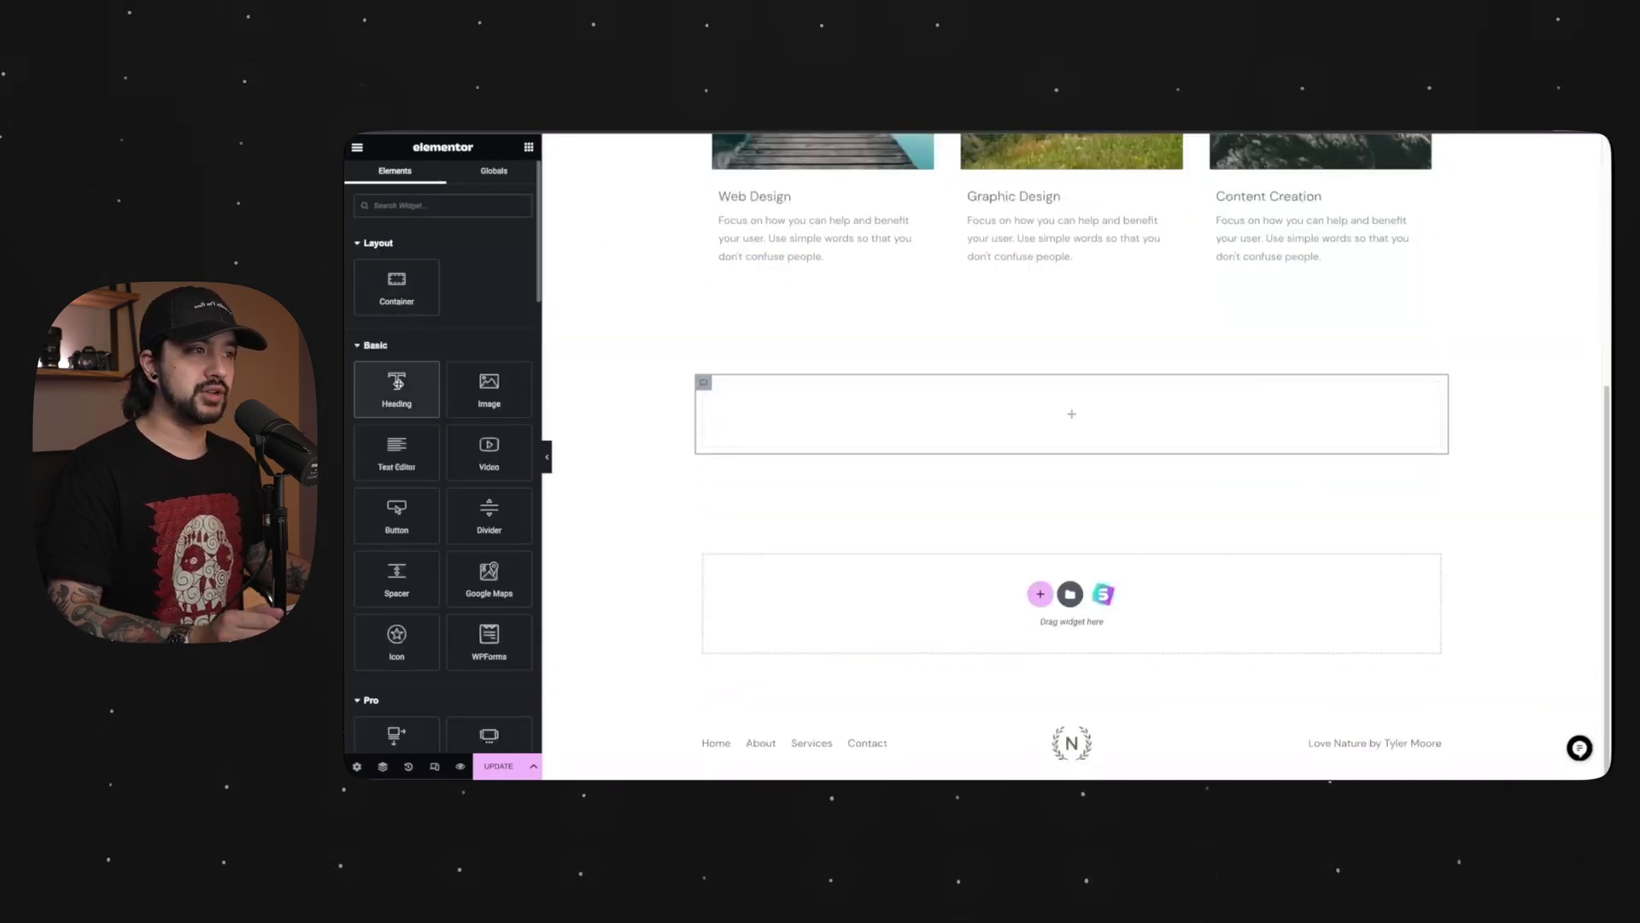
drag(396, 382, 889, 418)
click(529, 146)
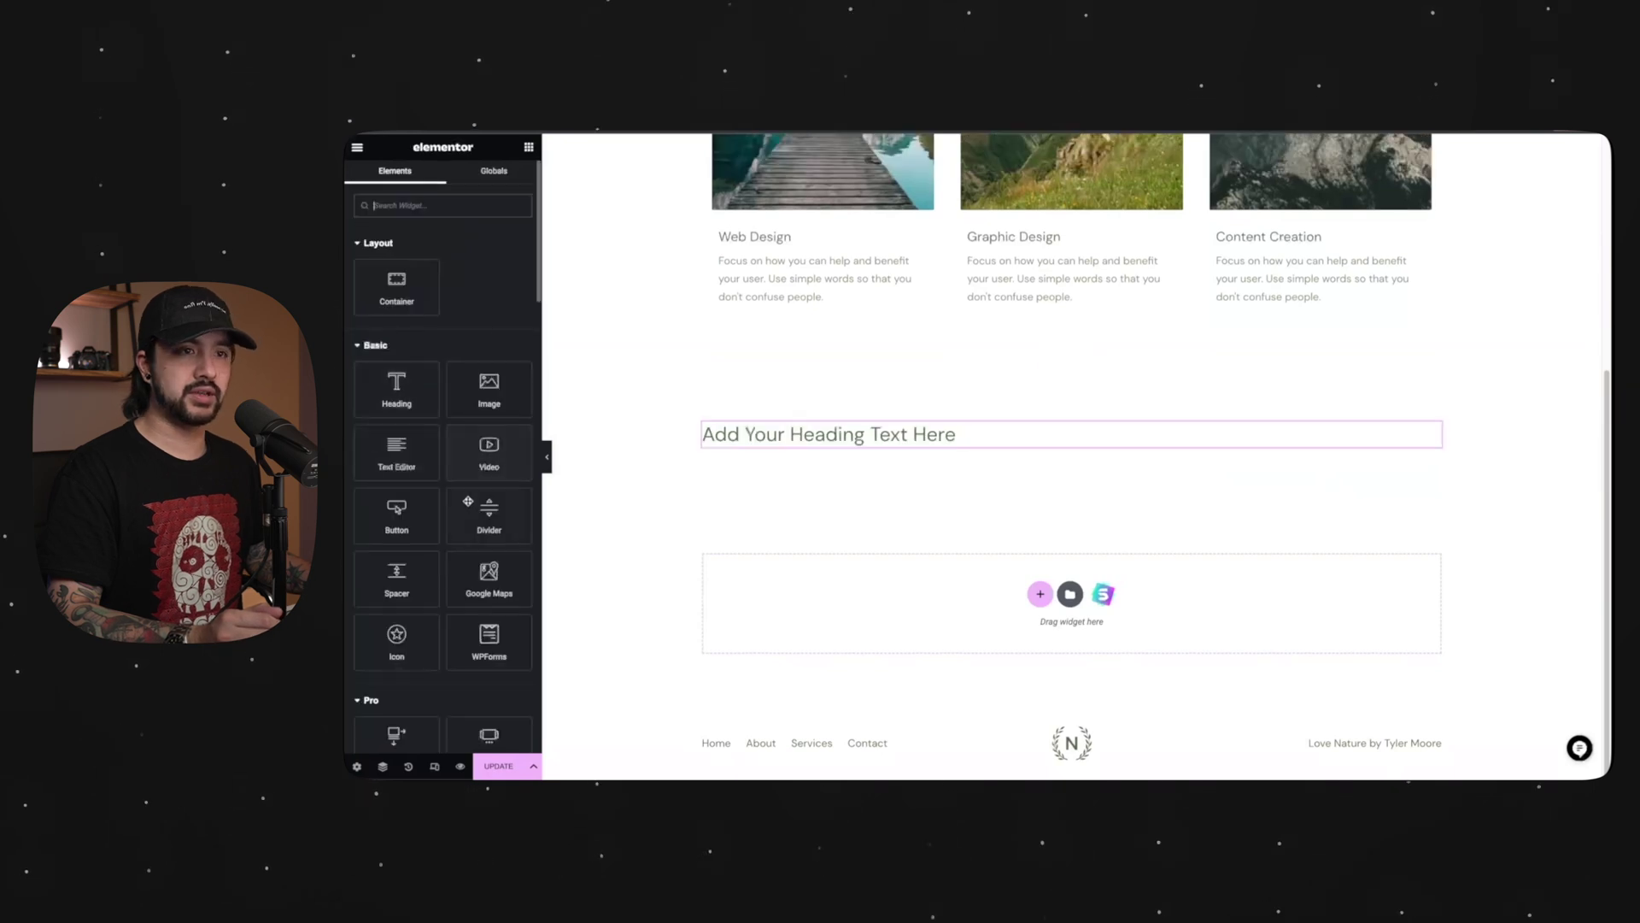
drag(467, 502, 732, 446)
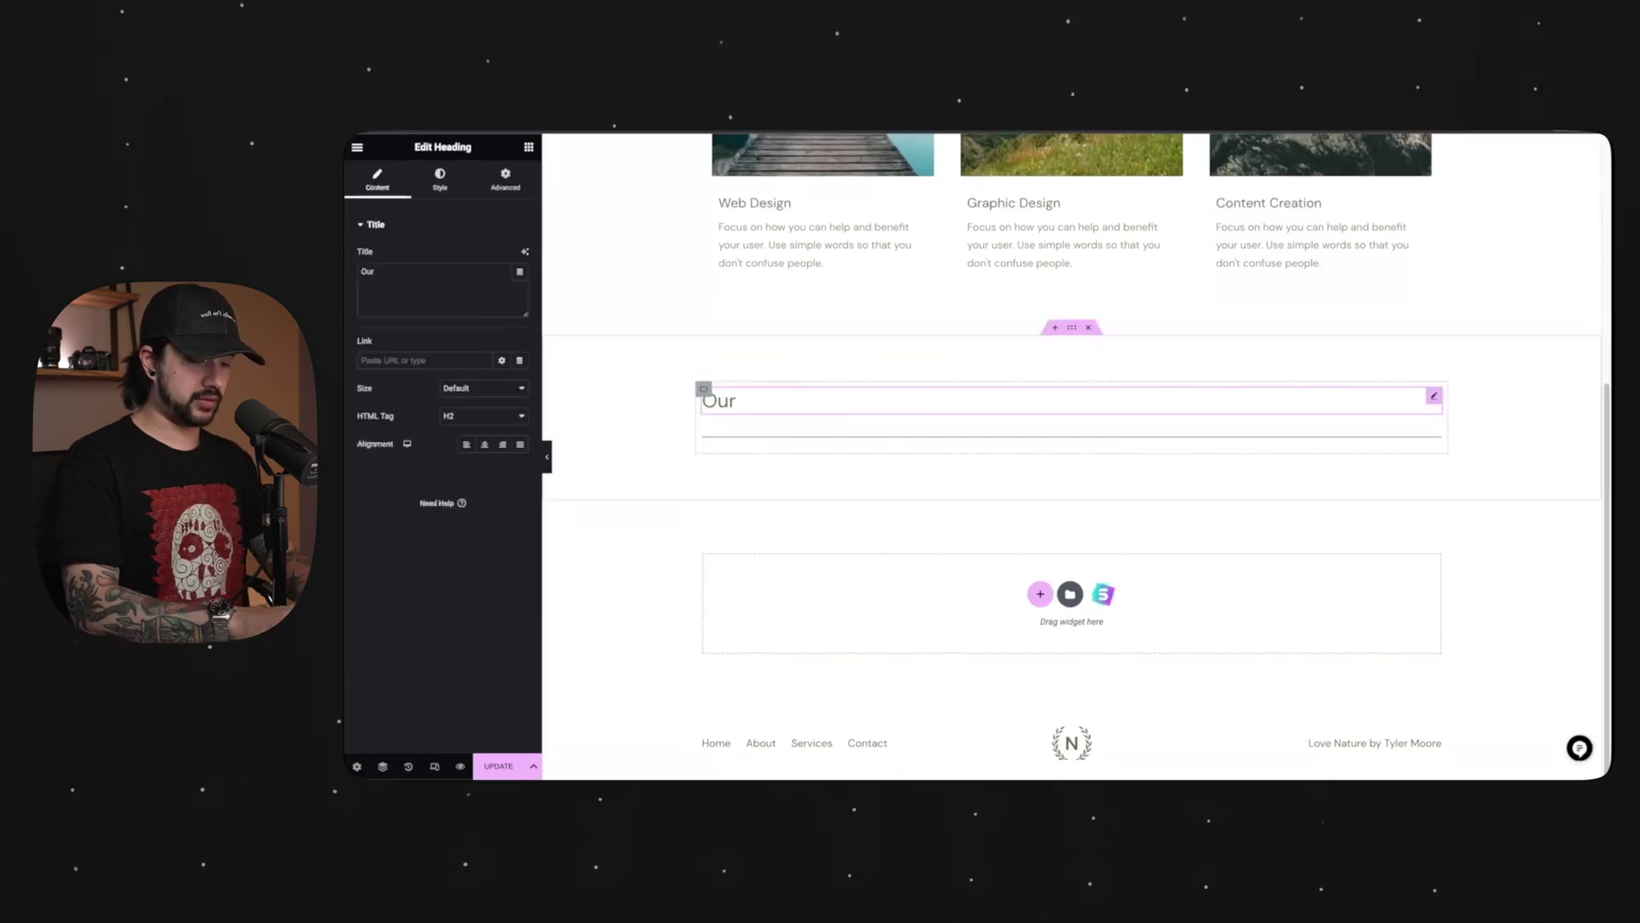
text(Services)
Center-align both the Our Services heading and the divider
click(889, 440)
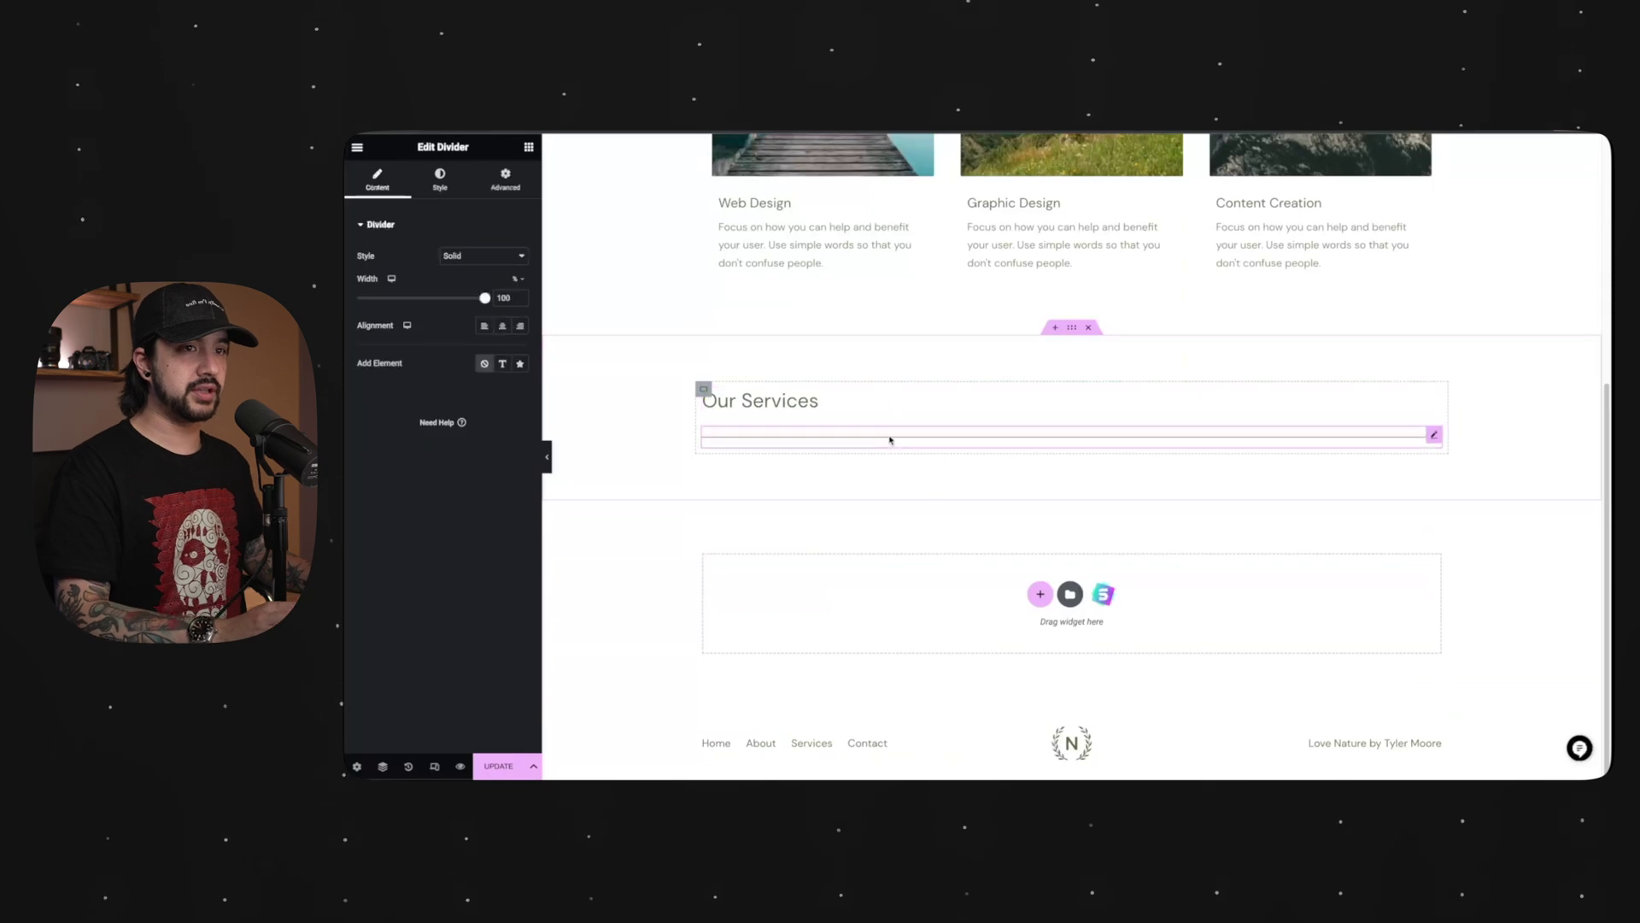
scroll(557, 348, up, 5)
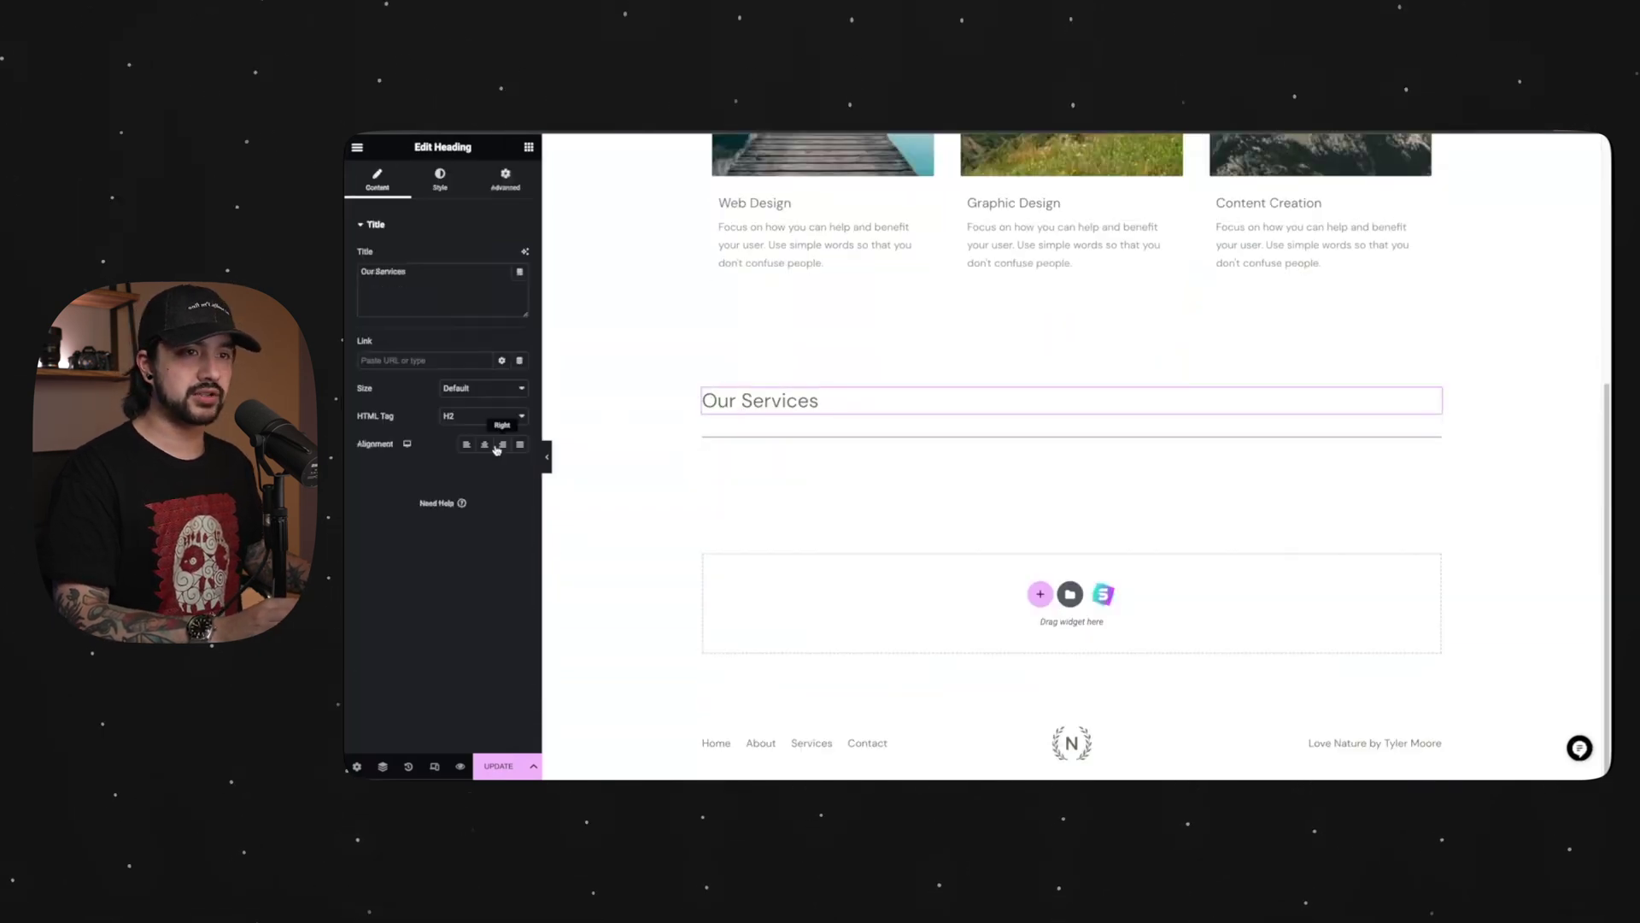
click(486, 445)
click(952, 438)
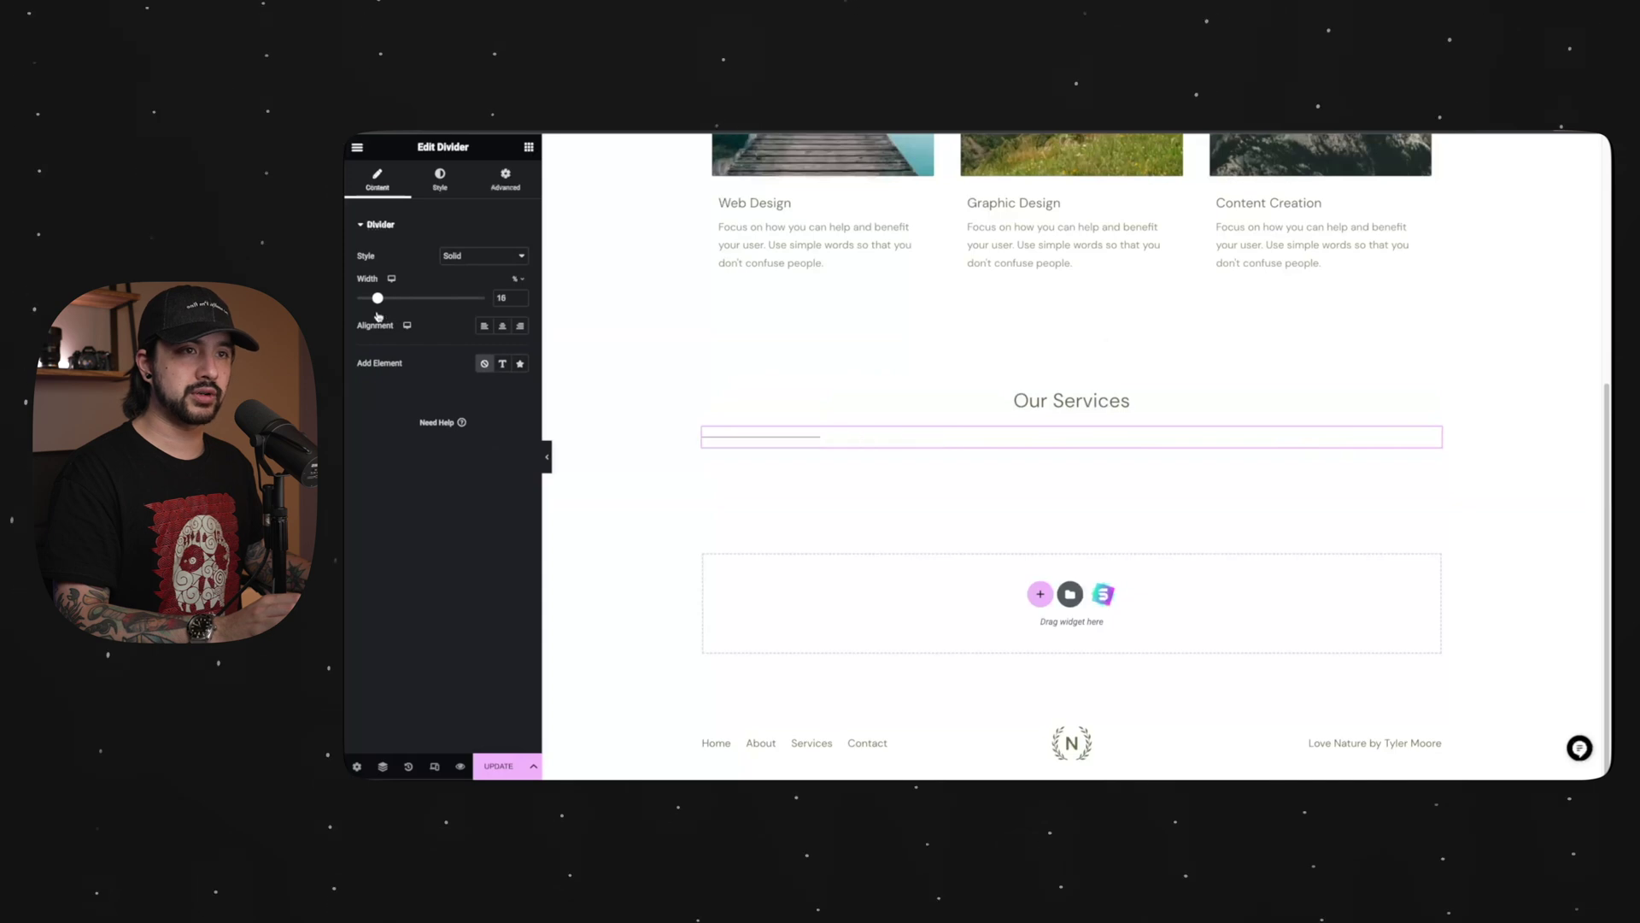
click(503, 325)
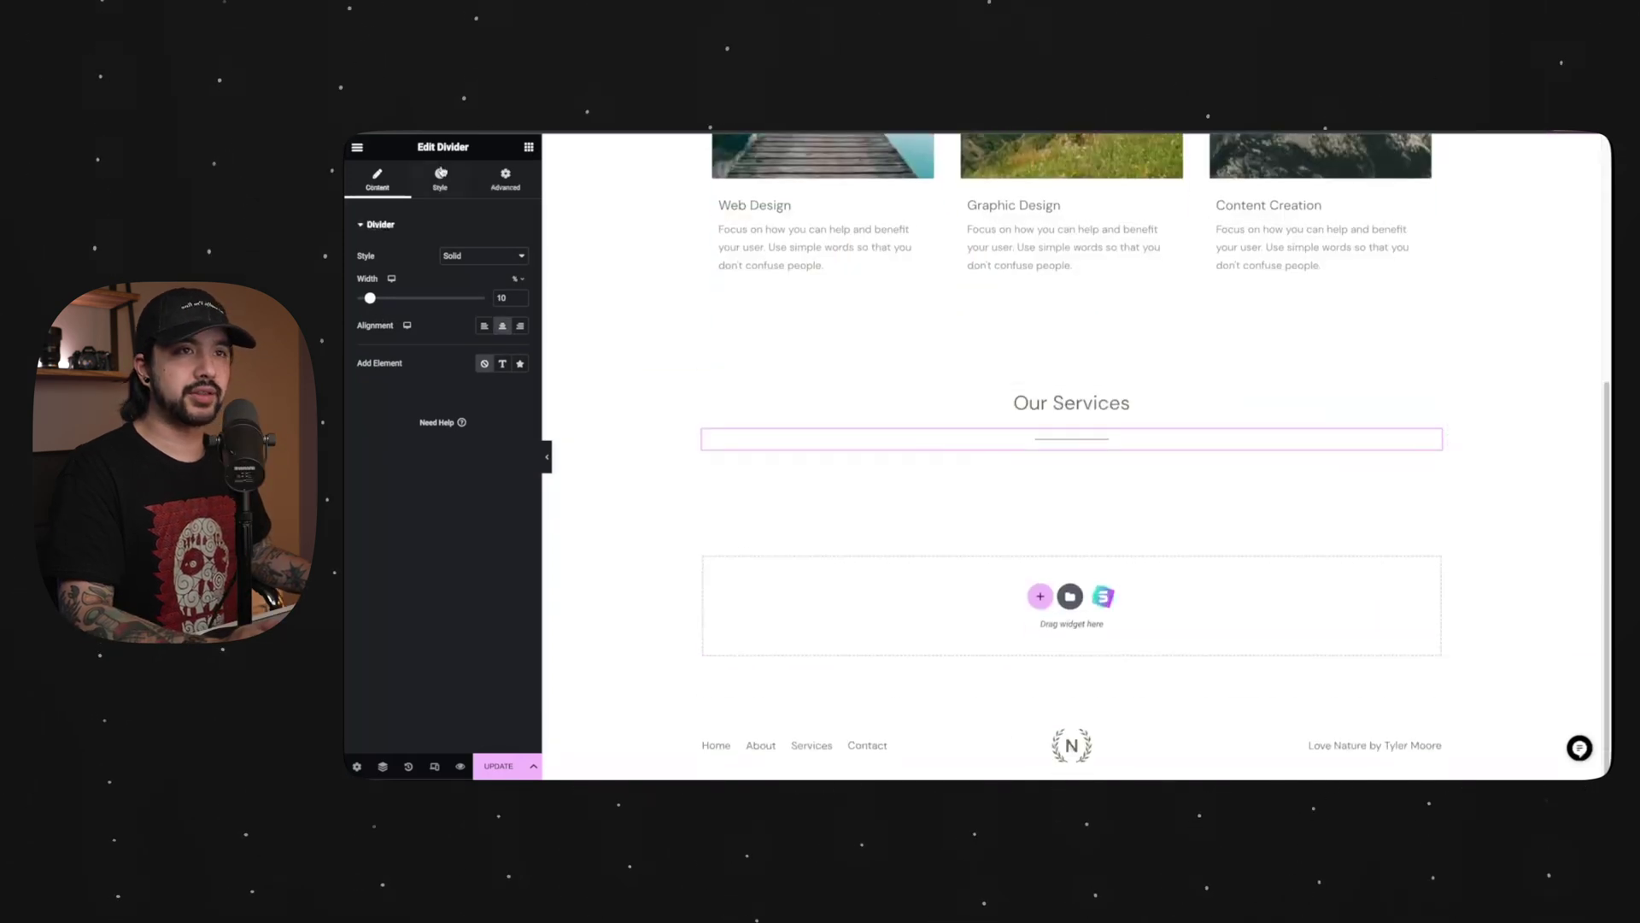
Style the divider with weight 3.1 and yellow Theme Color 1
click(441, 178)
drag(357, 299, 387, 298)
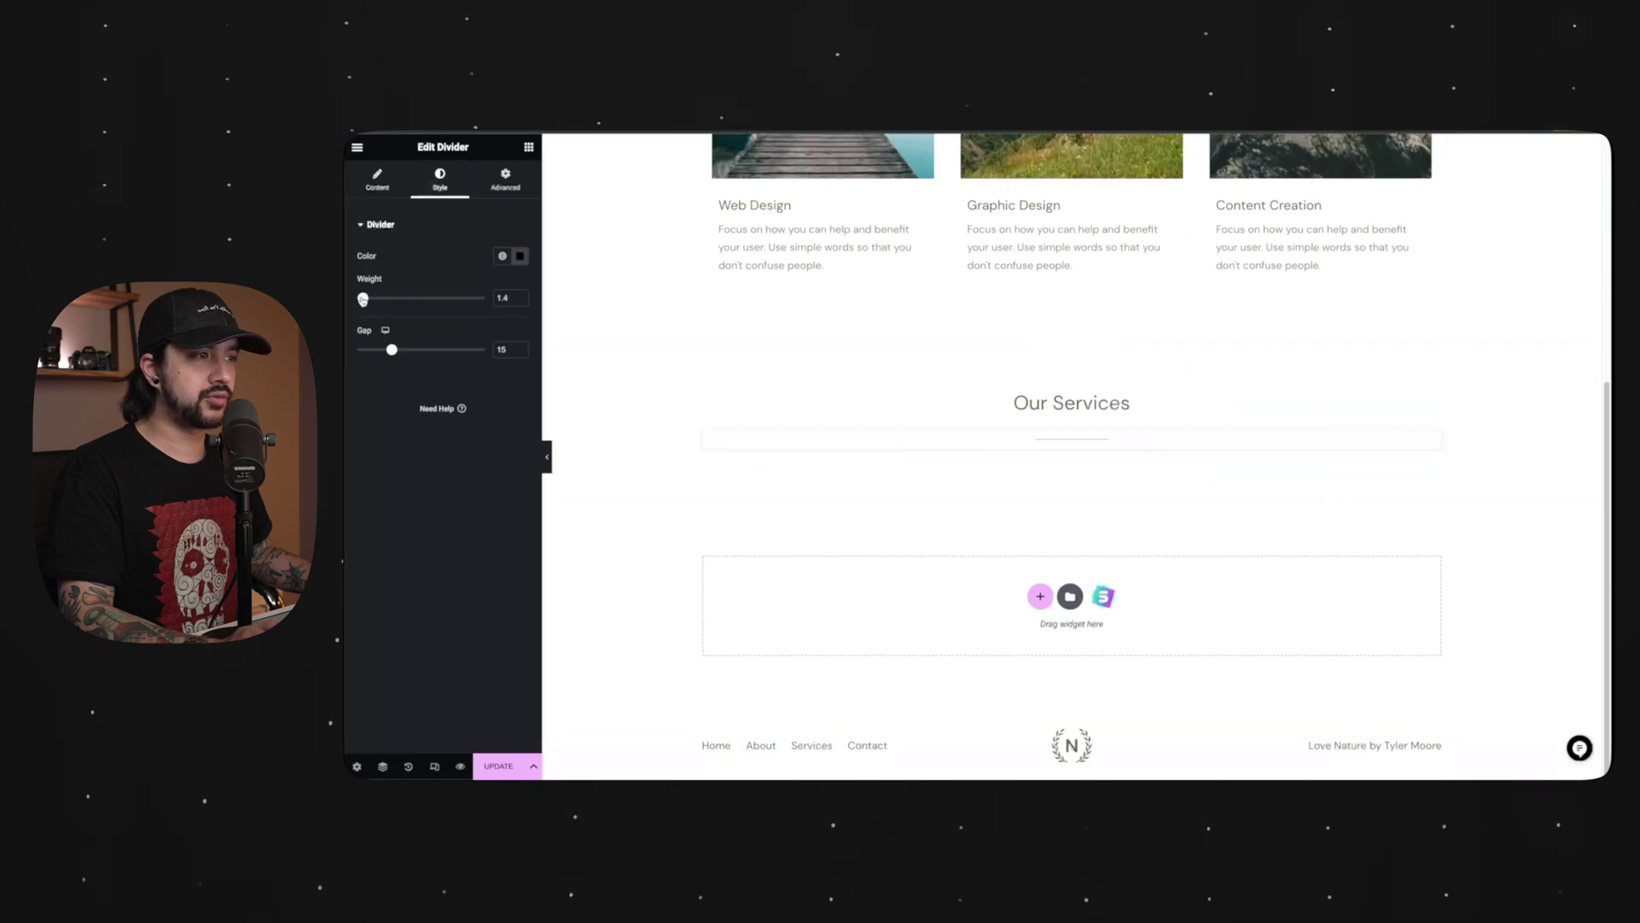
click(504, 257)
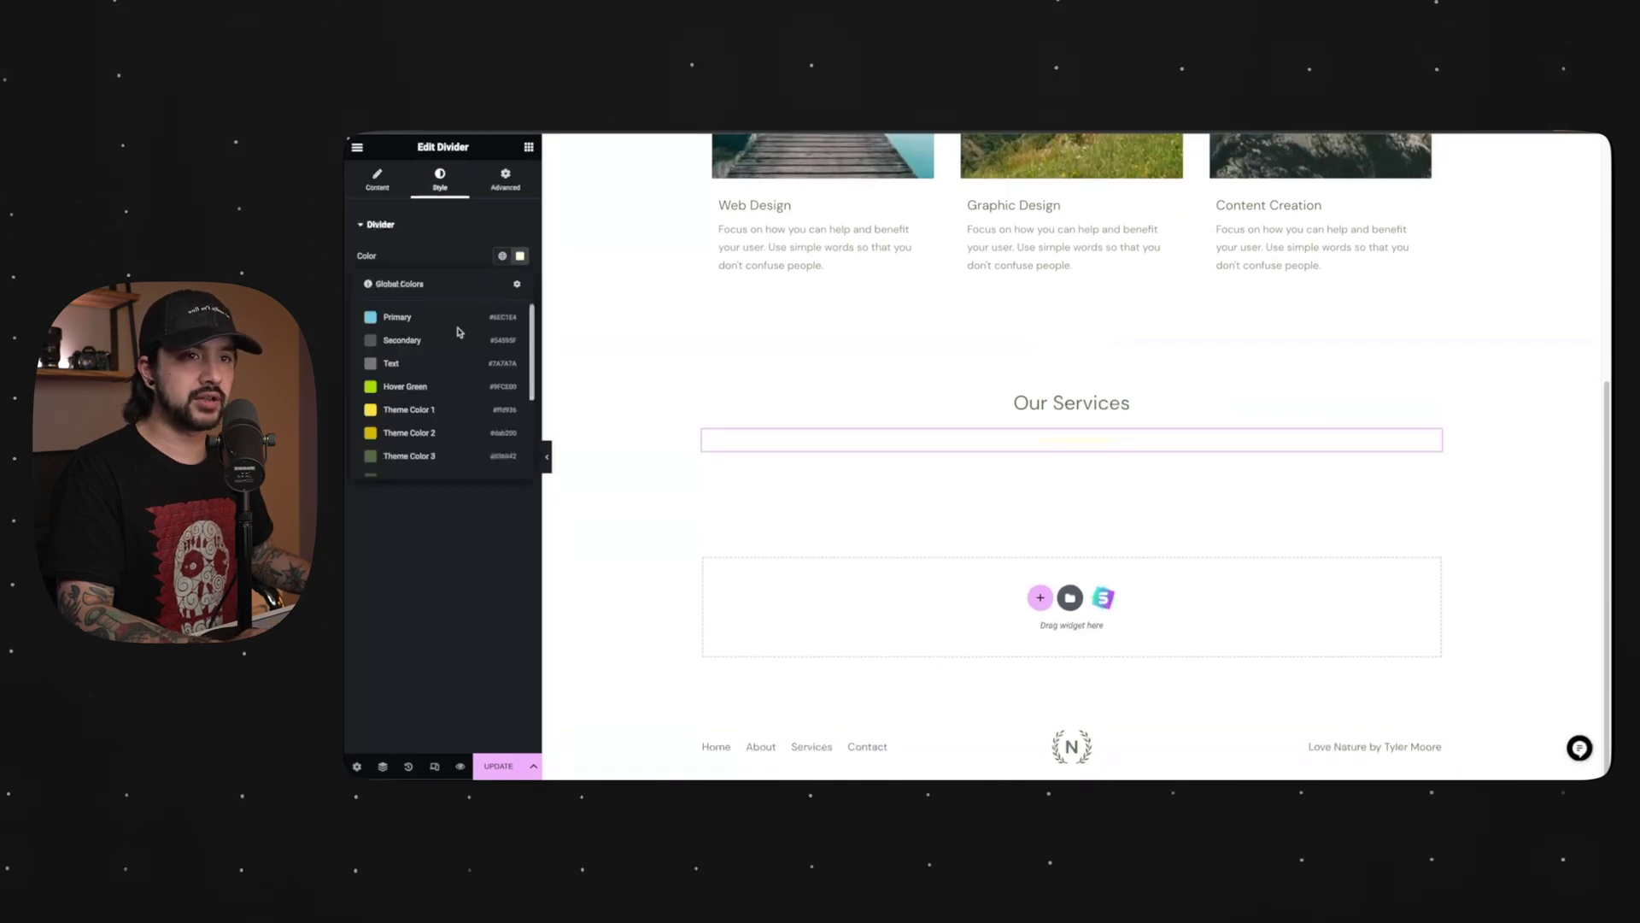
click(429, 400)
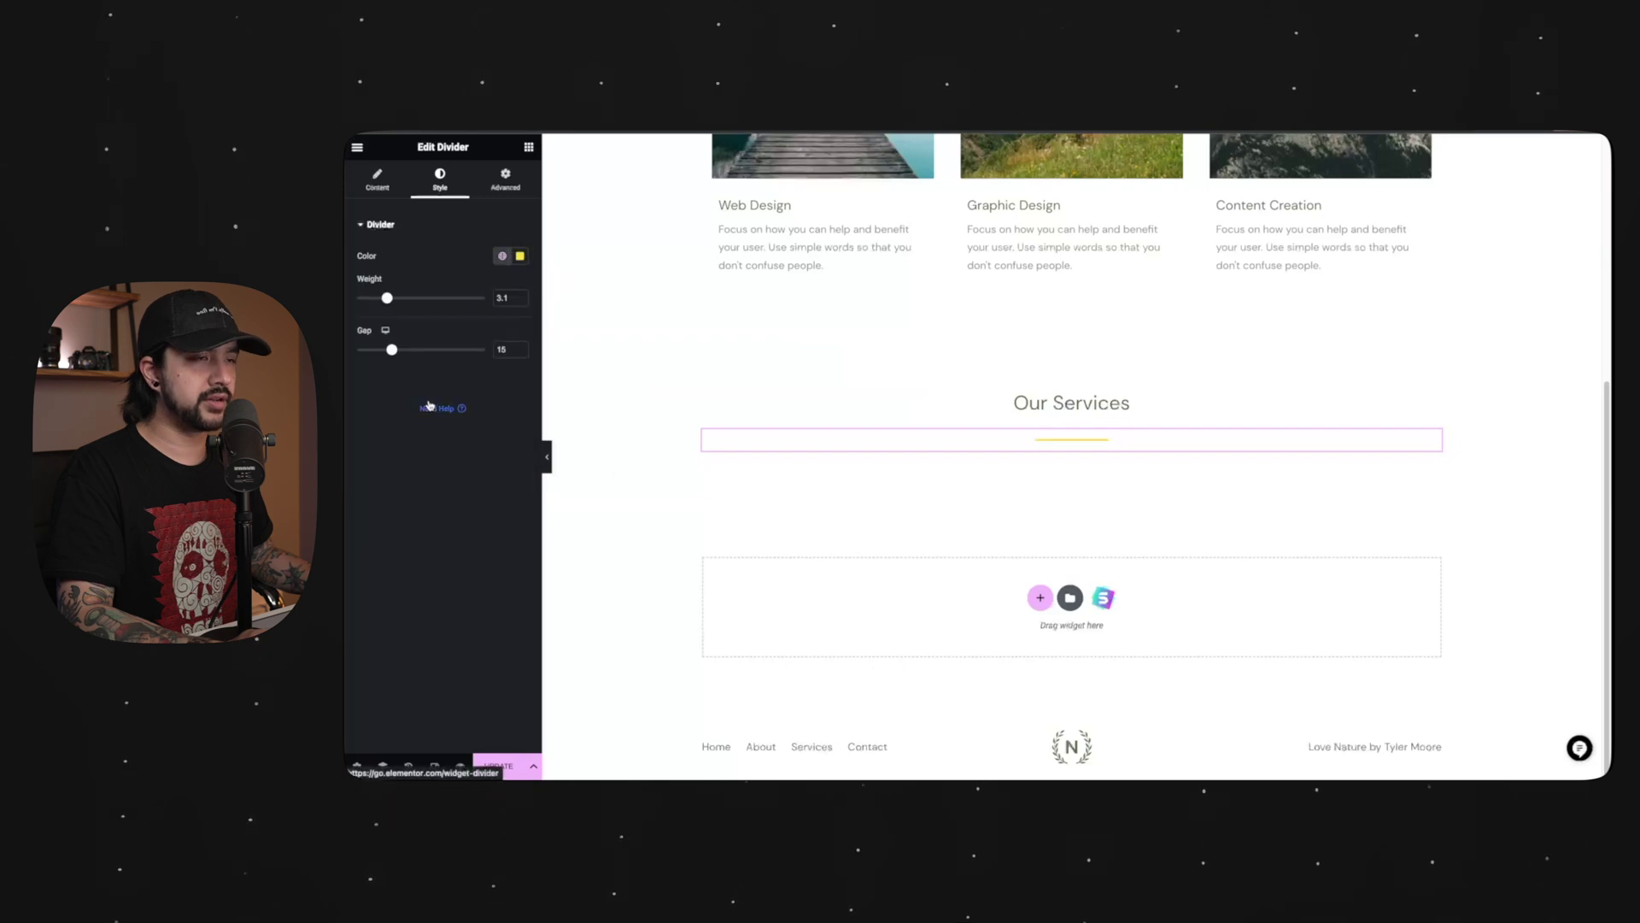
click(504, 259)
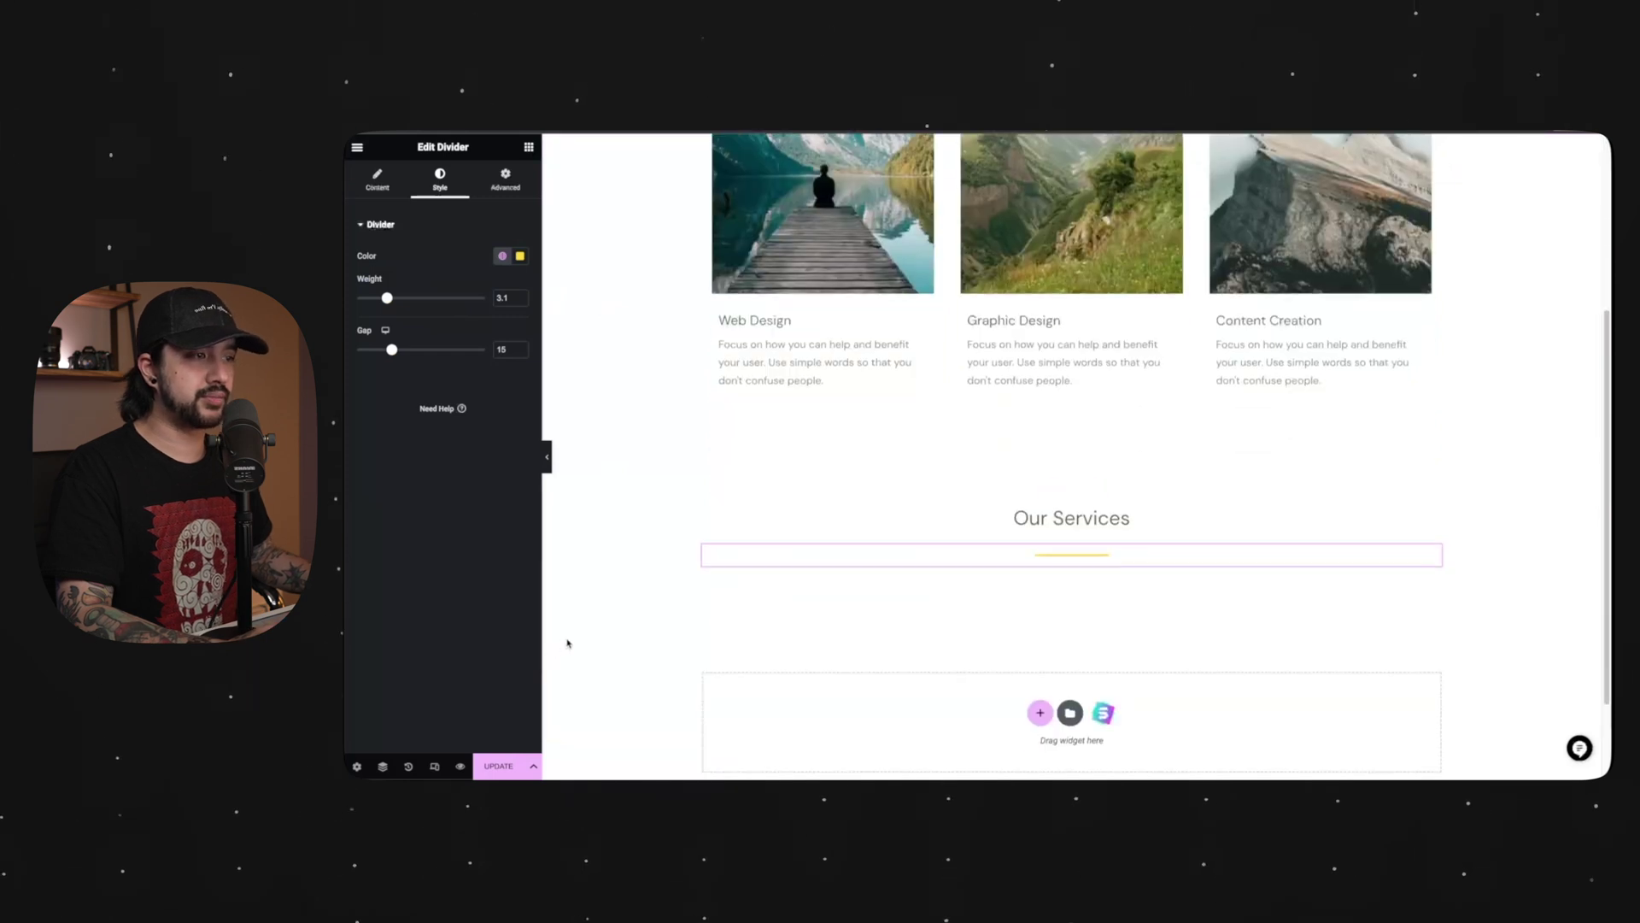
scroll(816, 549, down, 2)
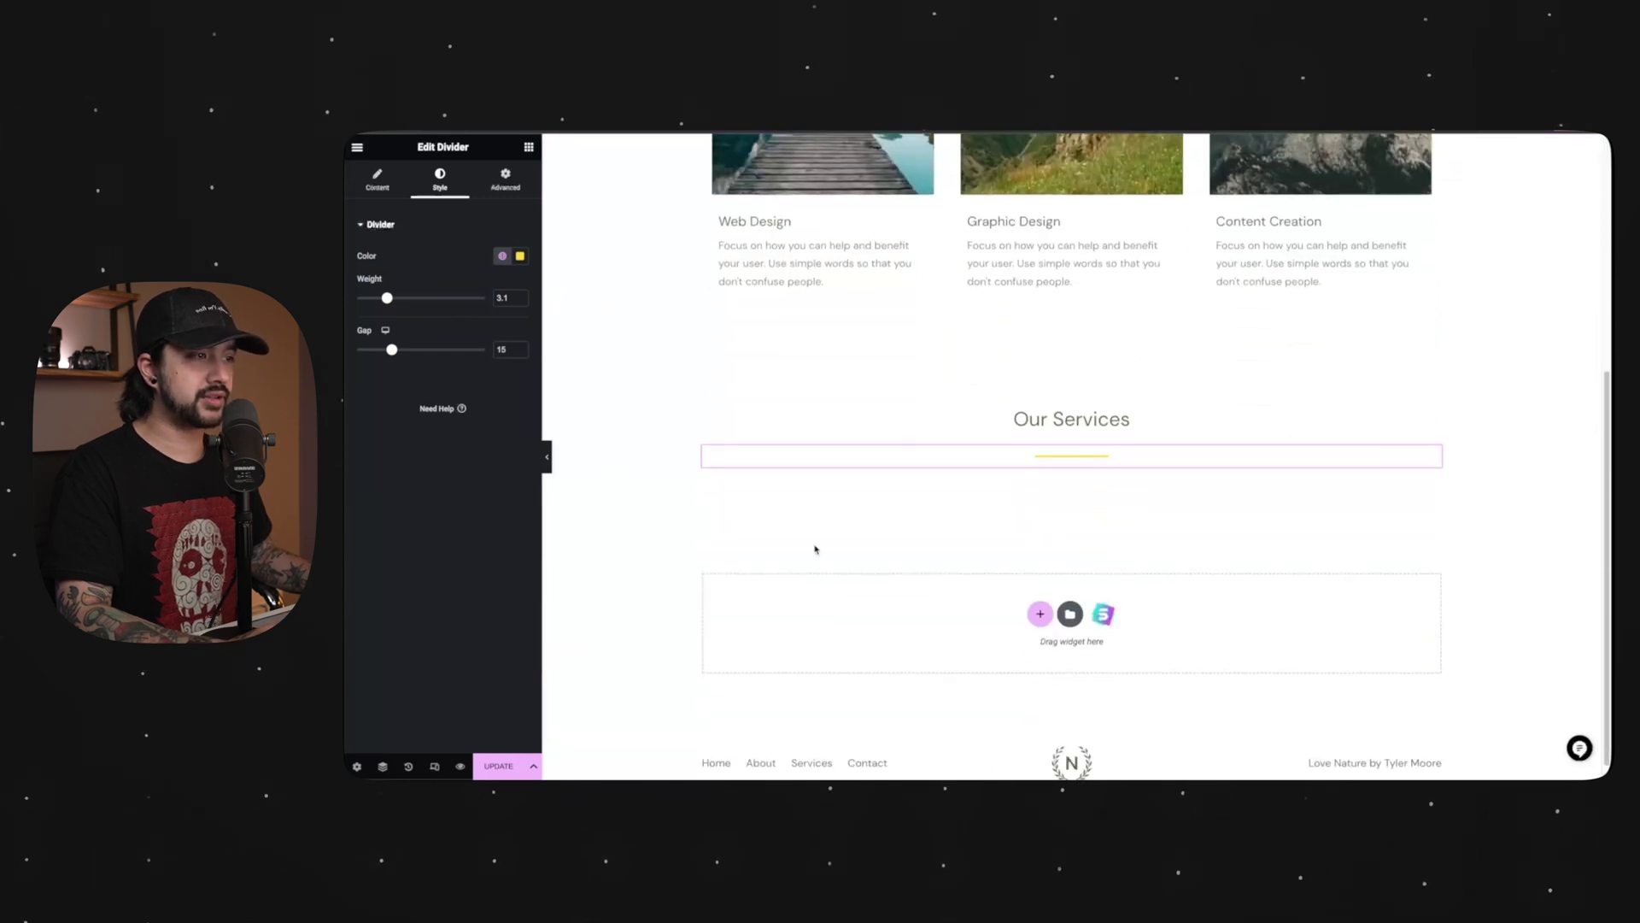
click(528, 148)
Add a container below the divider and place an Image Box widget in it
drag(393, 283, 1099, 453)
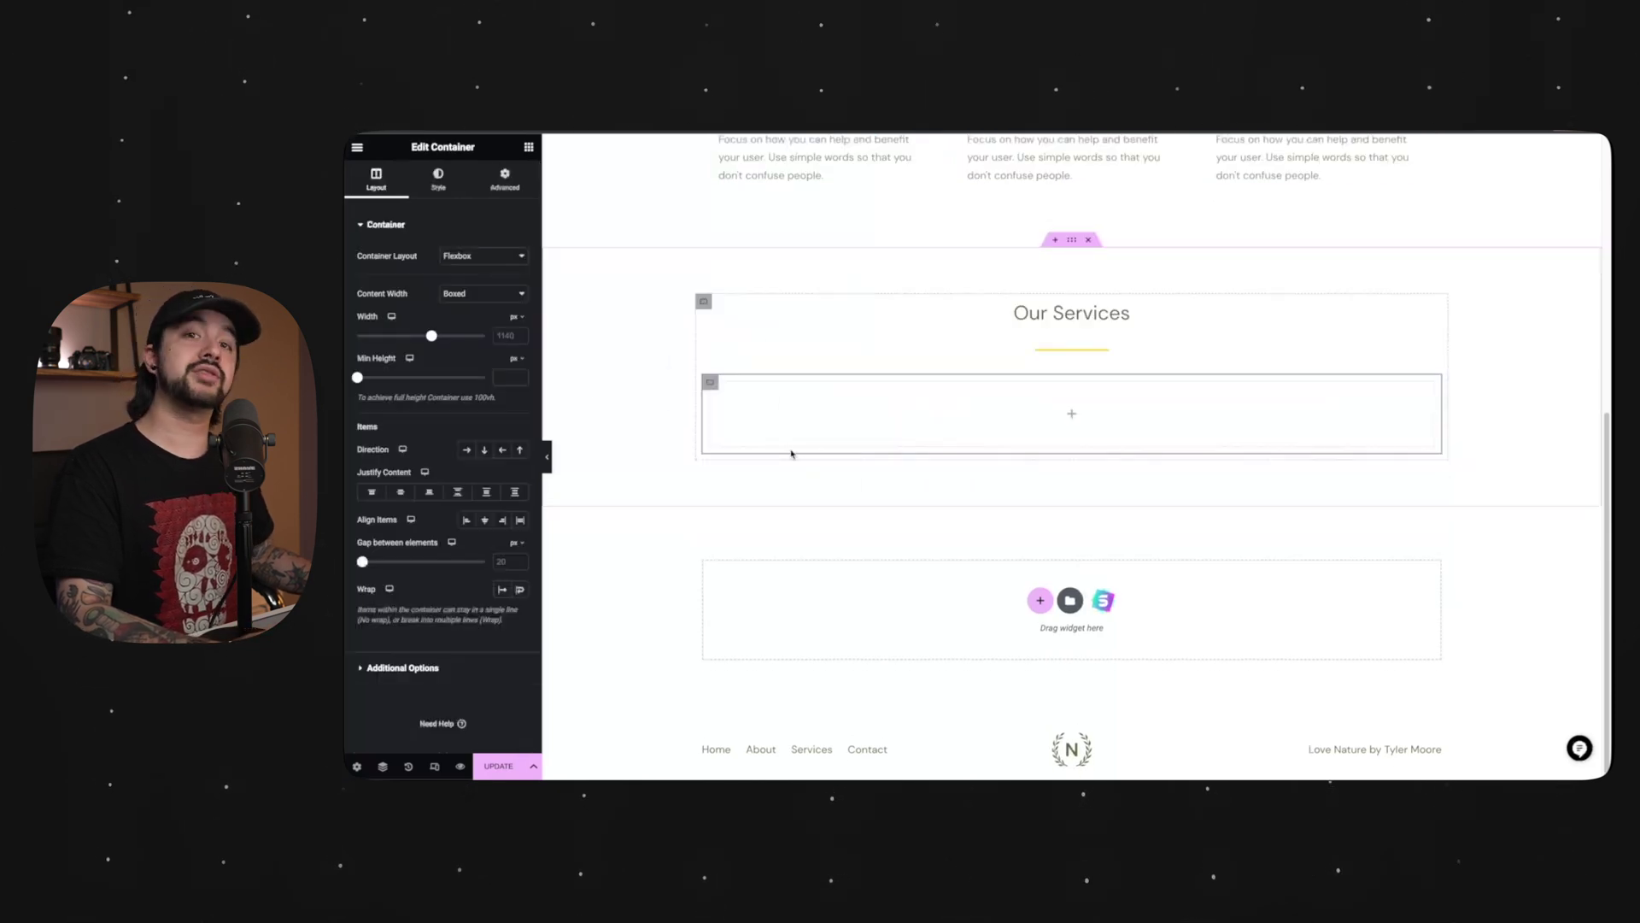
click(529, 147)
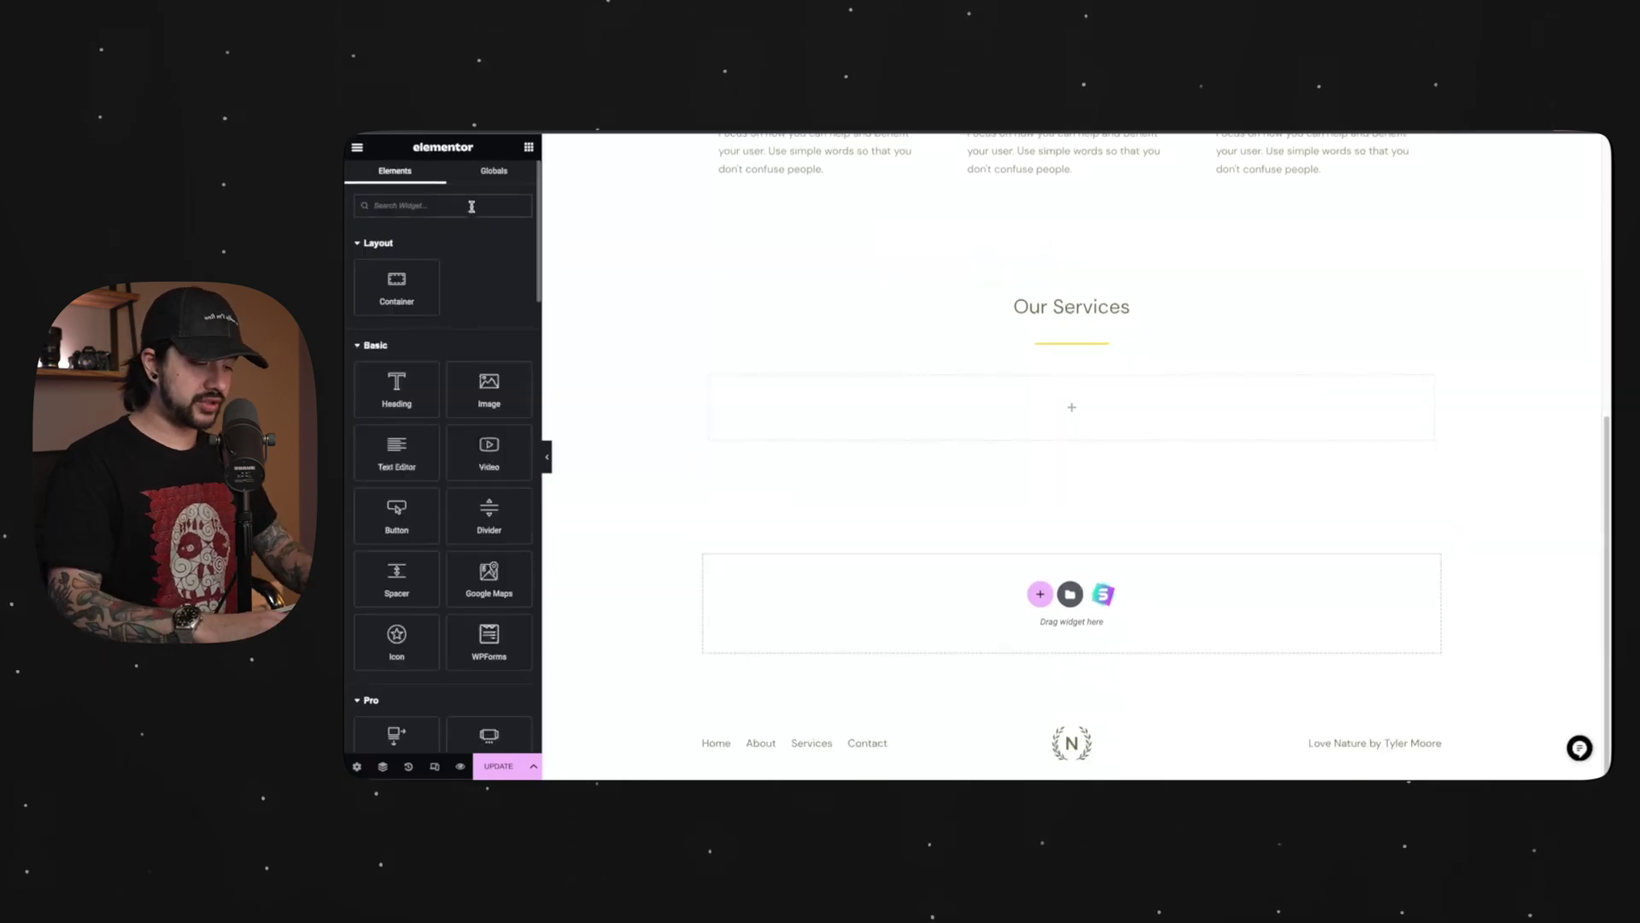
text(image)
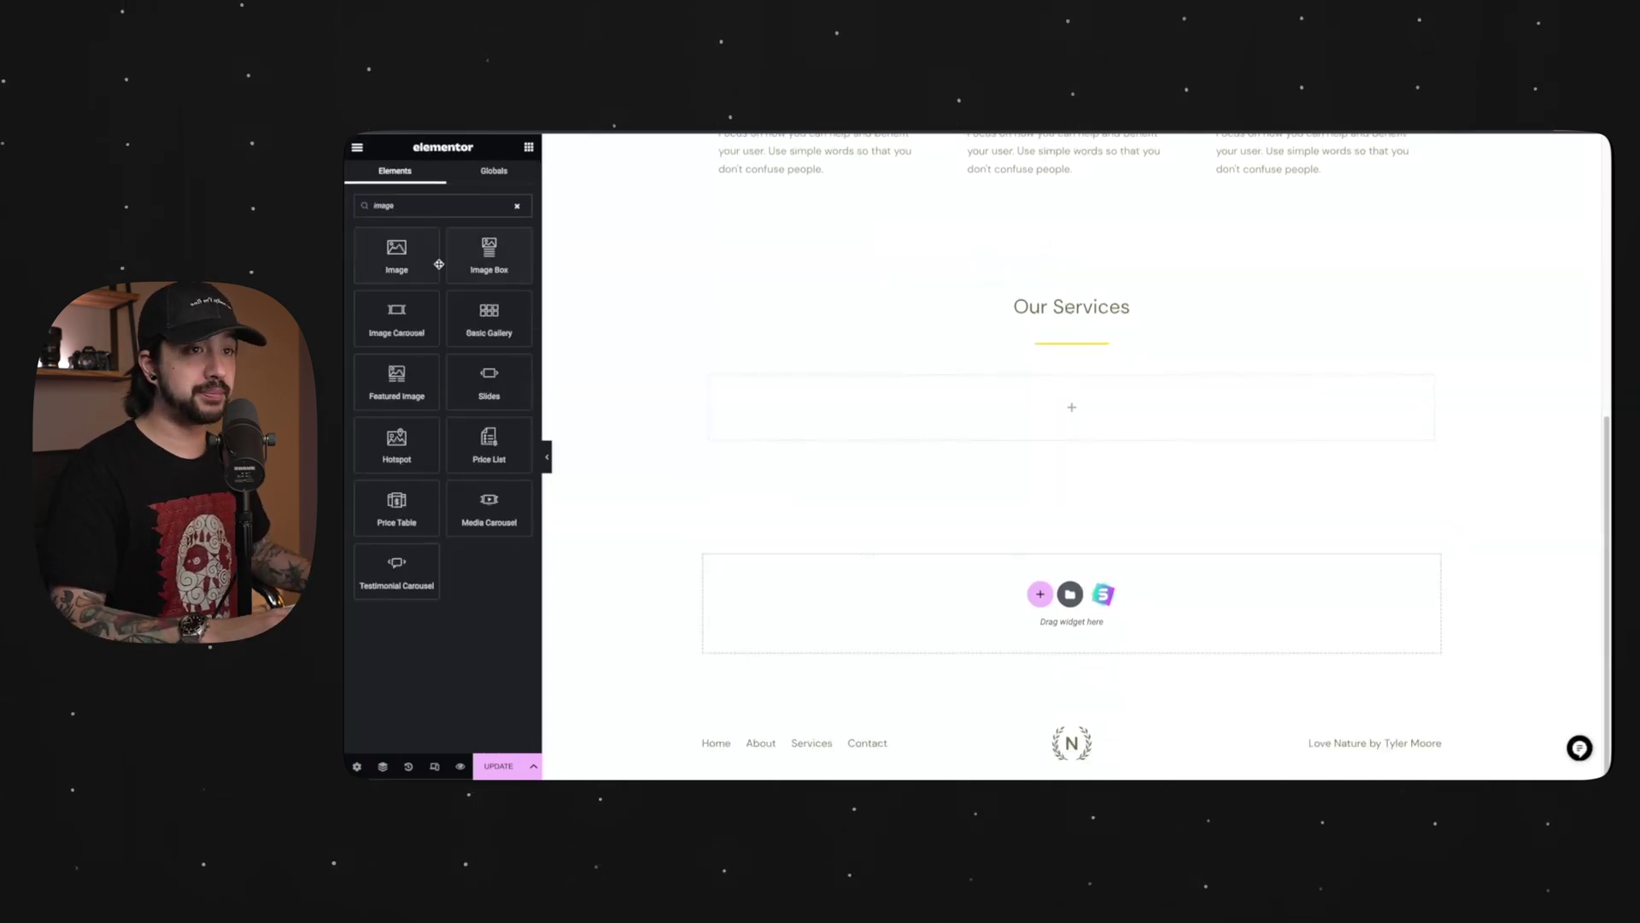
drag(461, 257, 845, 410)
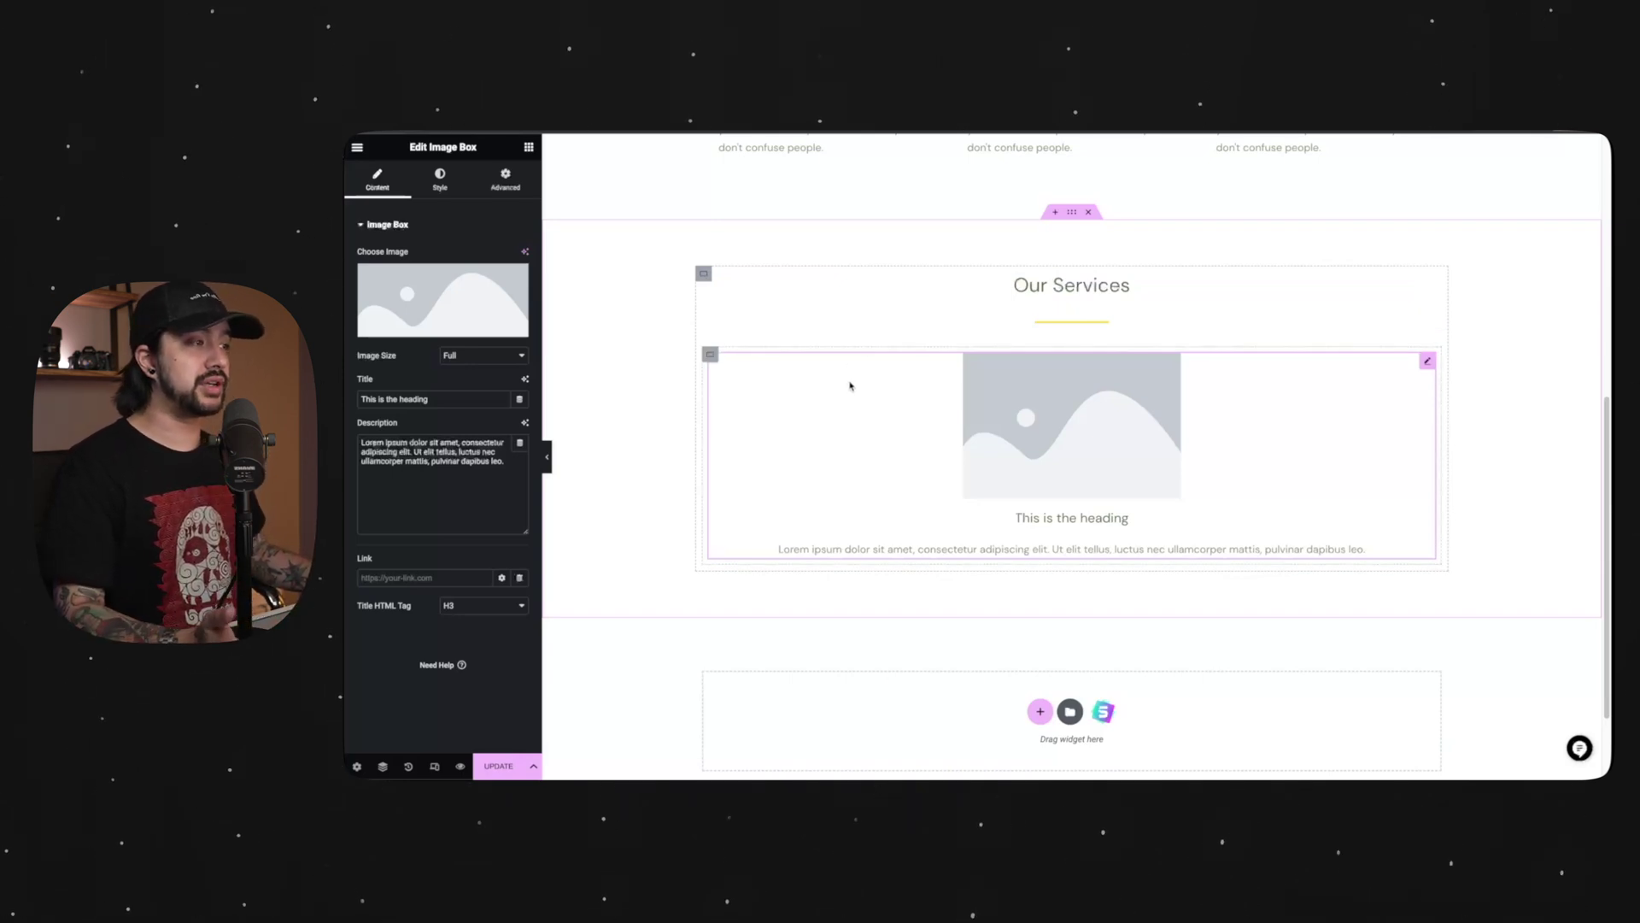
Add another Image Box widget to the Our Services container
click(528, 147)
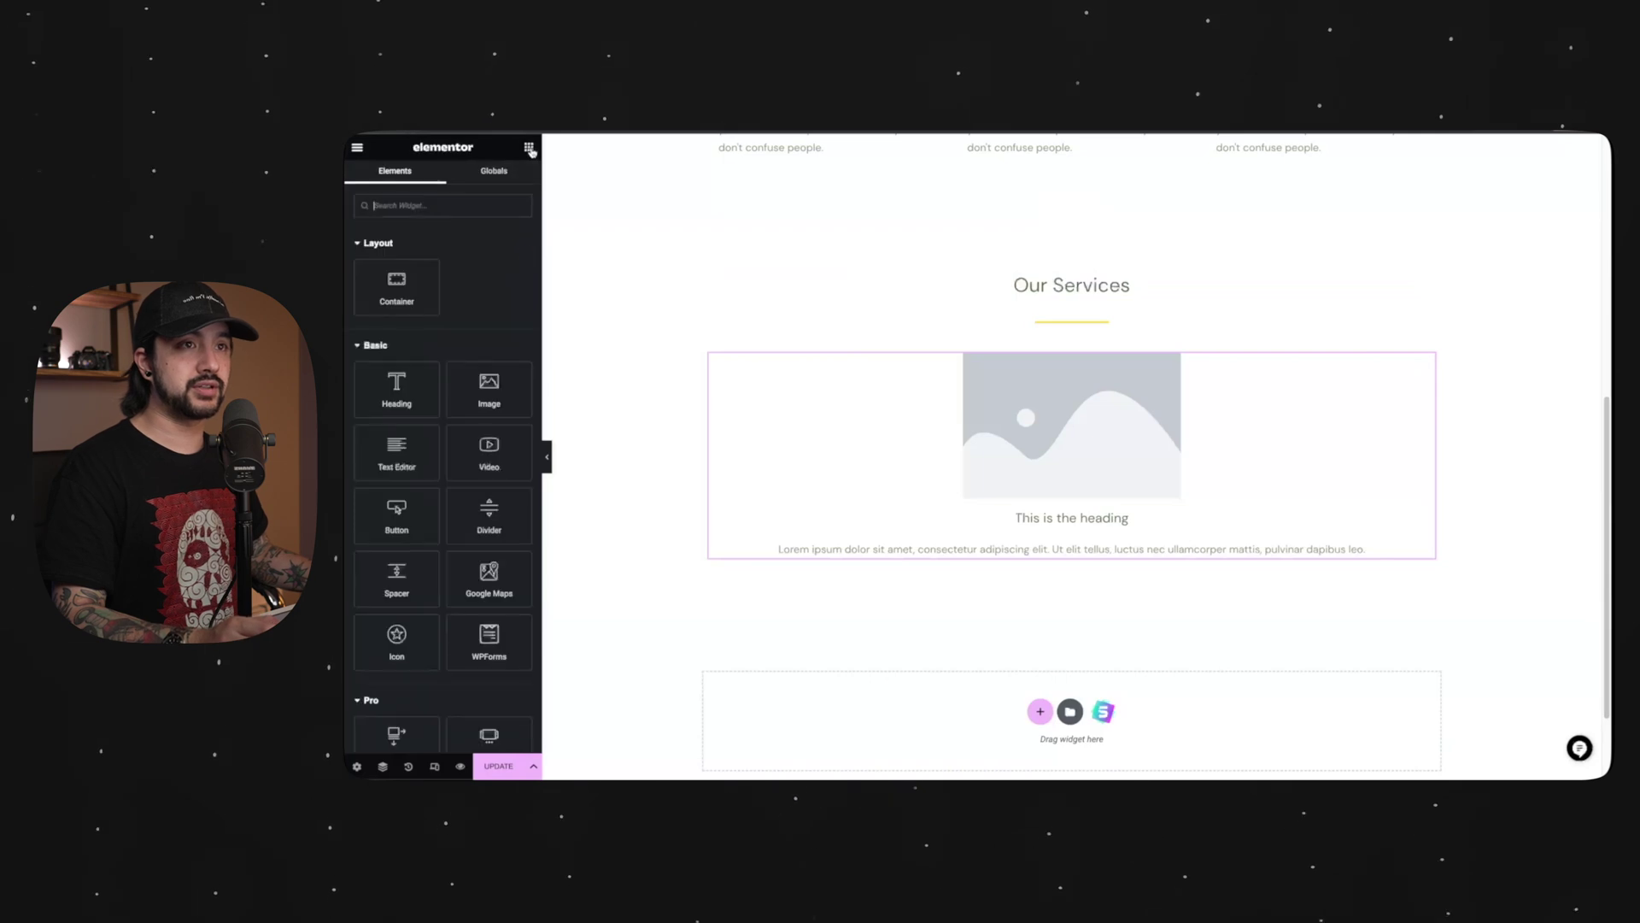
scroll(444, 331, down, 5)
drag(489, 257, 863, 391)
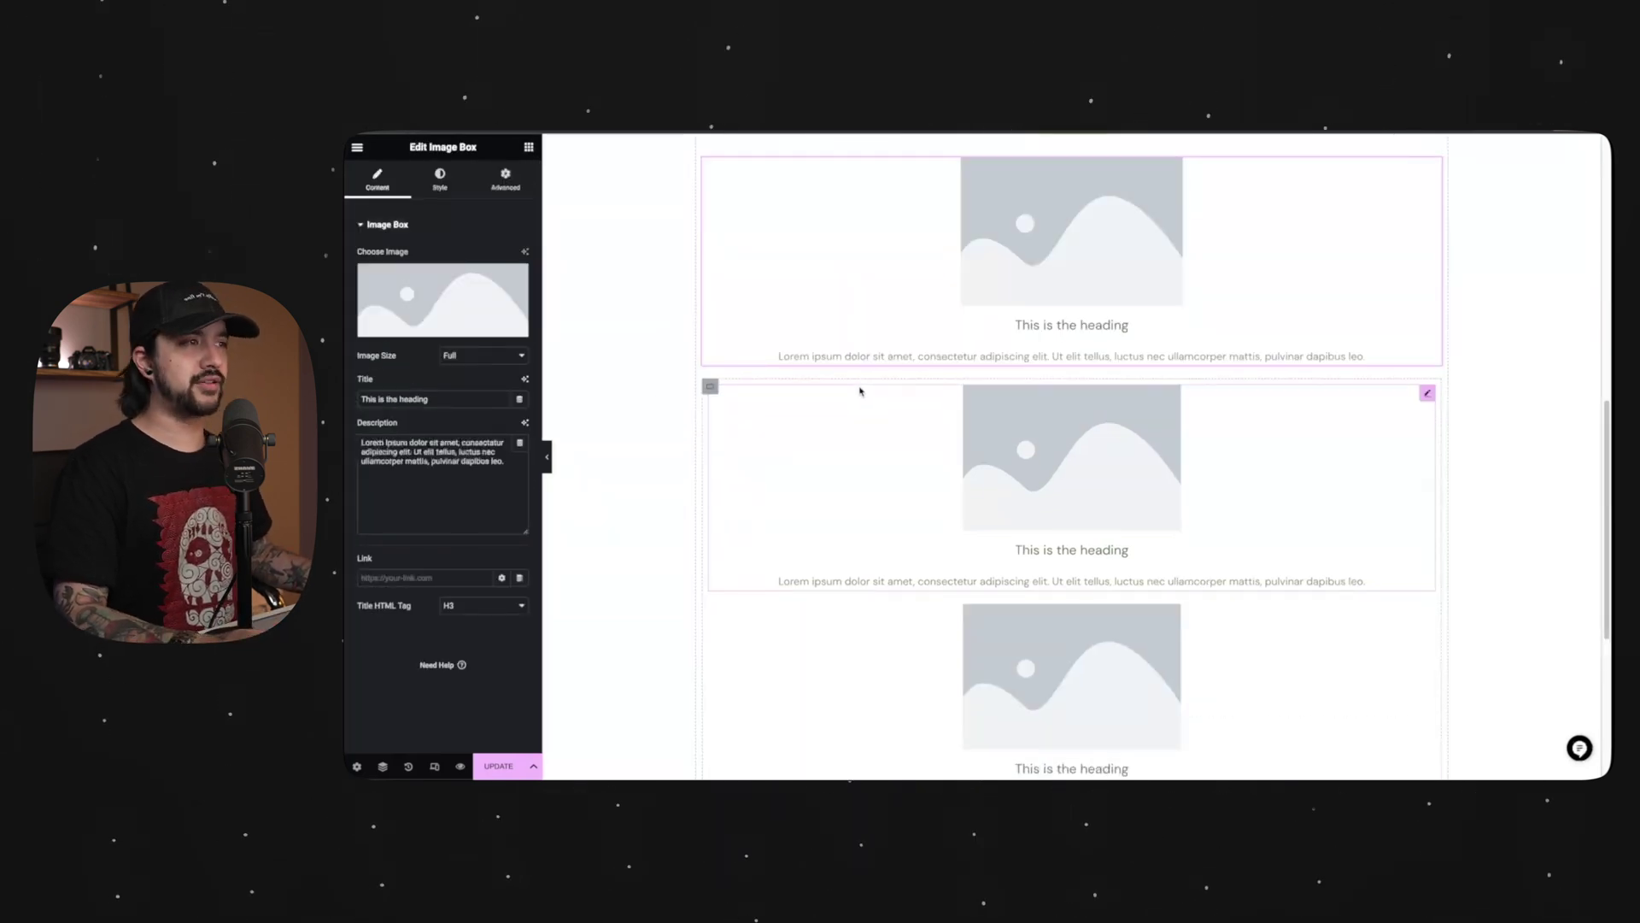
scroll(860, 389, up, 3)
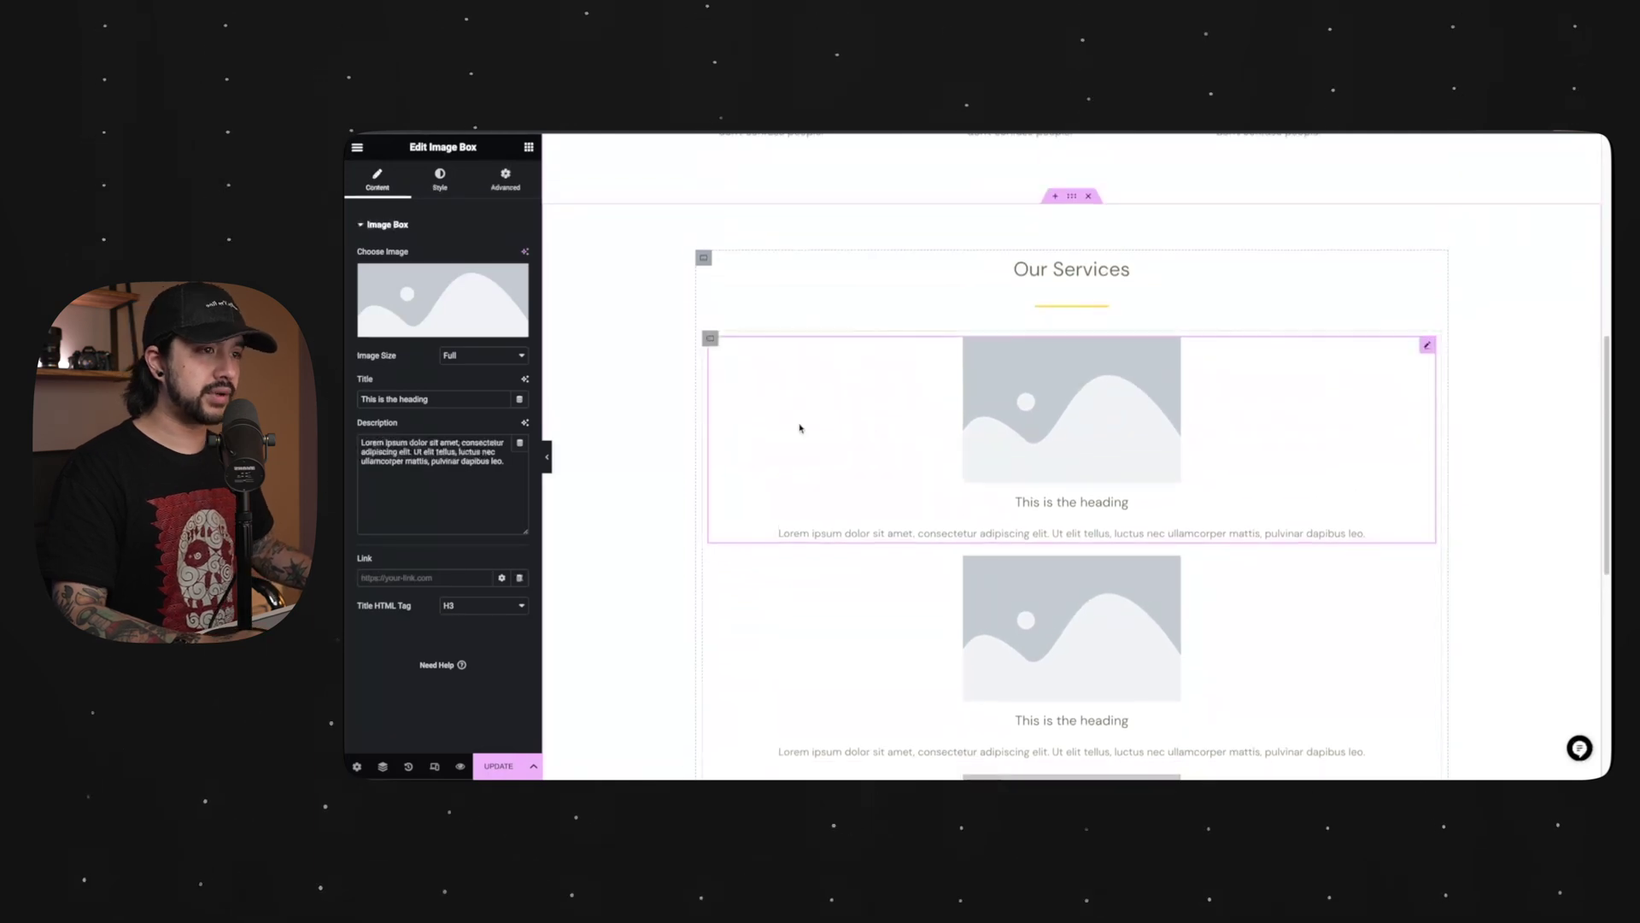
scroll(799, 428, down, 3)
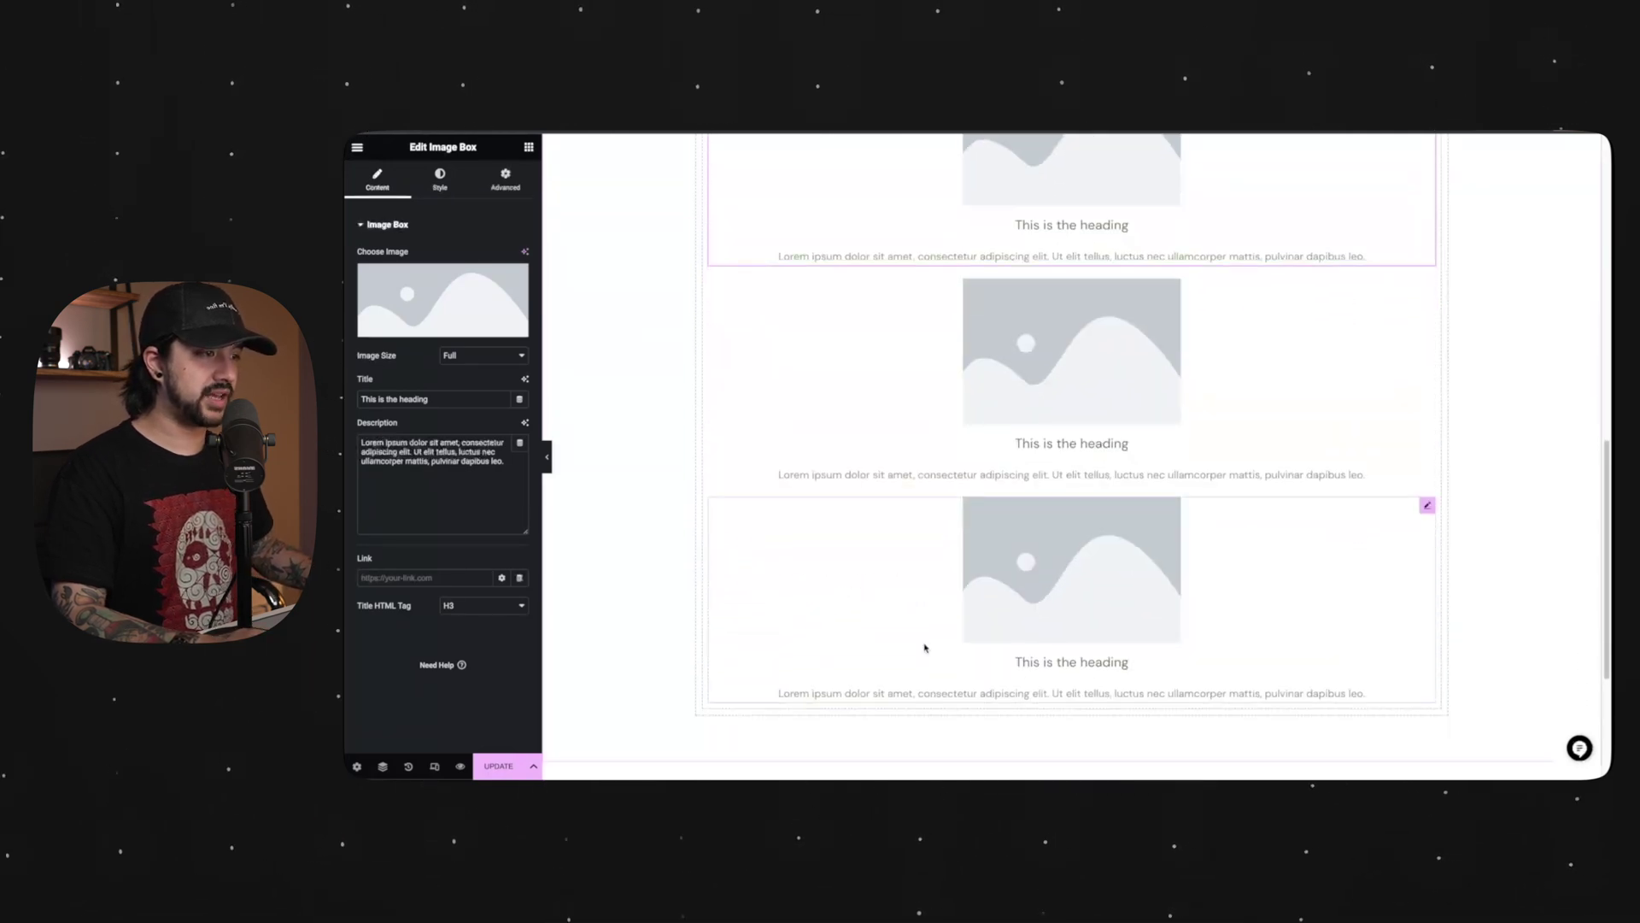
scroll(886, 498, up, 3)
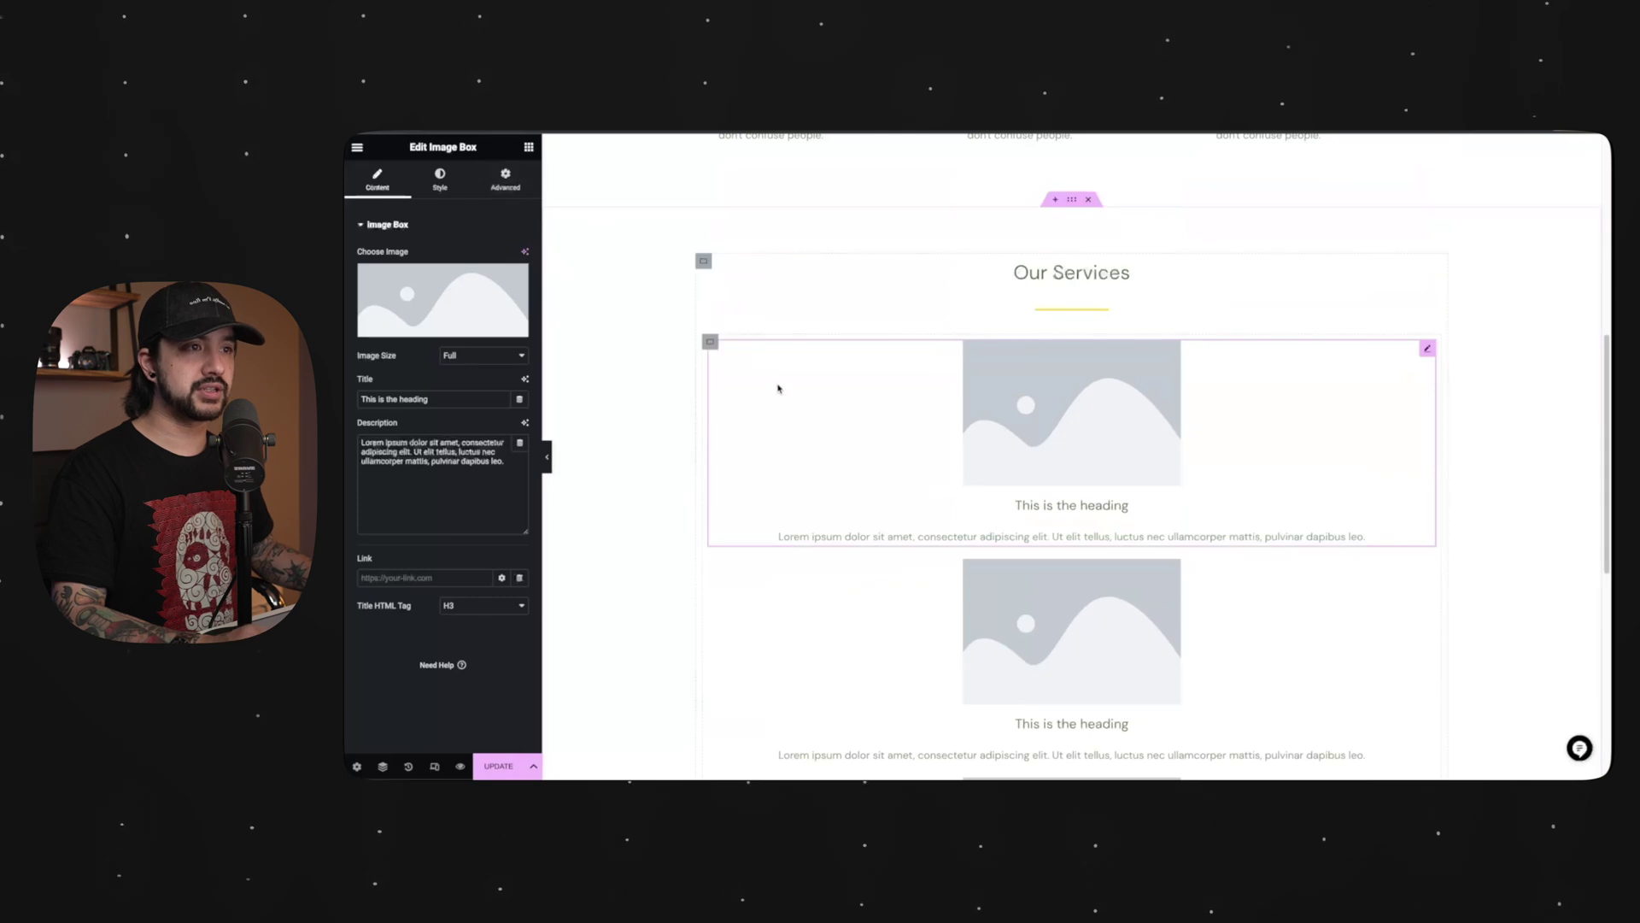
Set the image boxes' container Direction to Row - horizontal
click(709, 342)
click(467, 451)
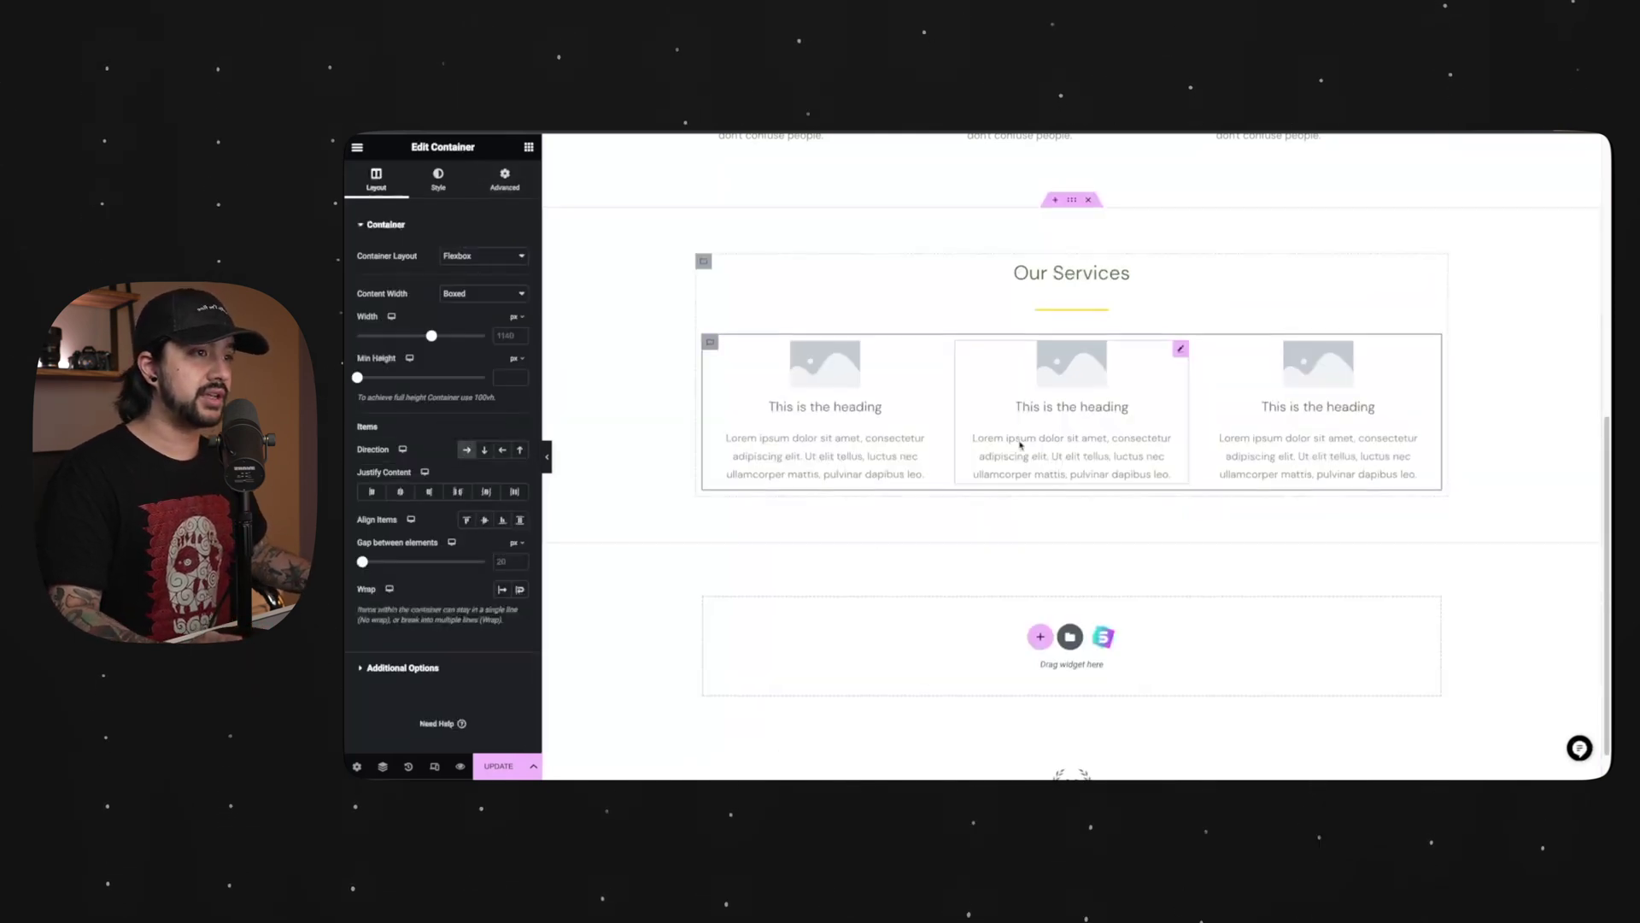
scroll(765, 454, up, 3)
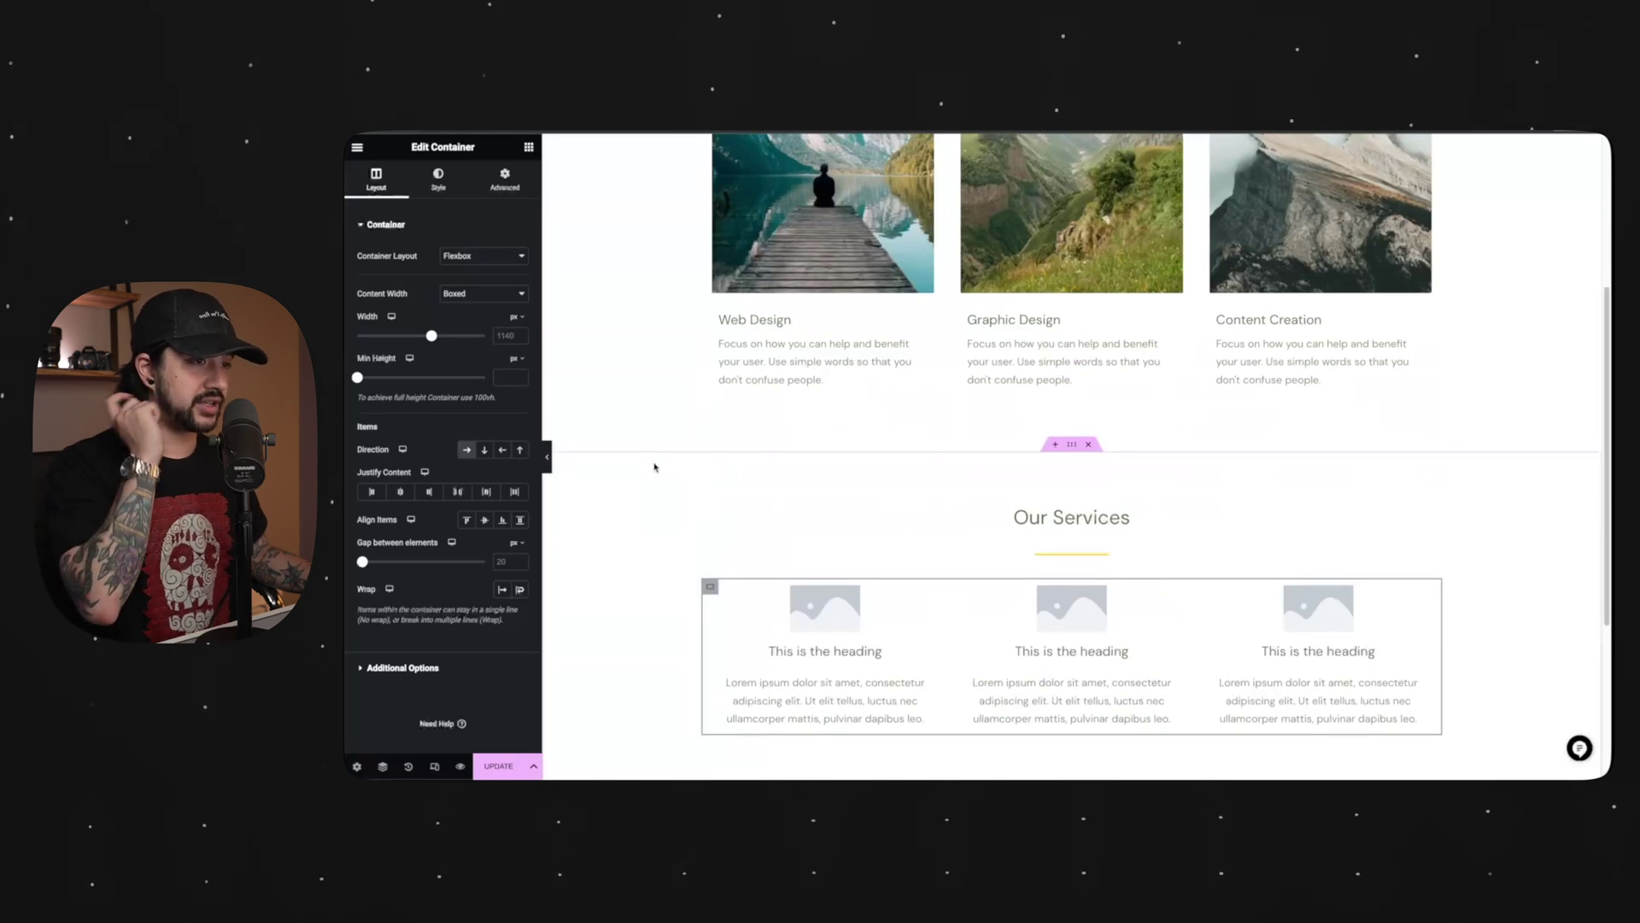
Give the image boxes the green mountain valley and misty rocky cliff photos
scroll(654, 466, down, 3)
click(726, 461)
click(469, 319)
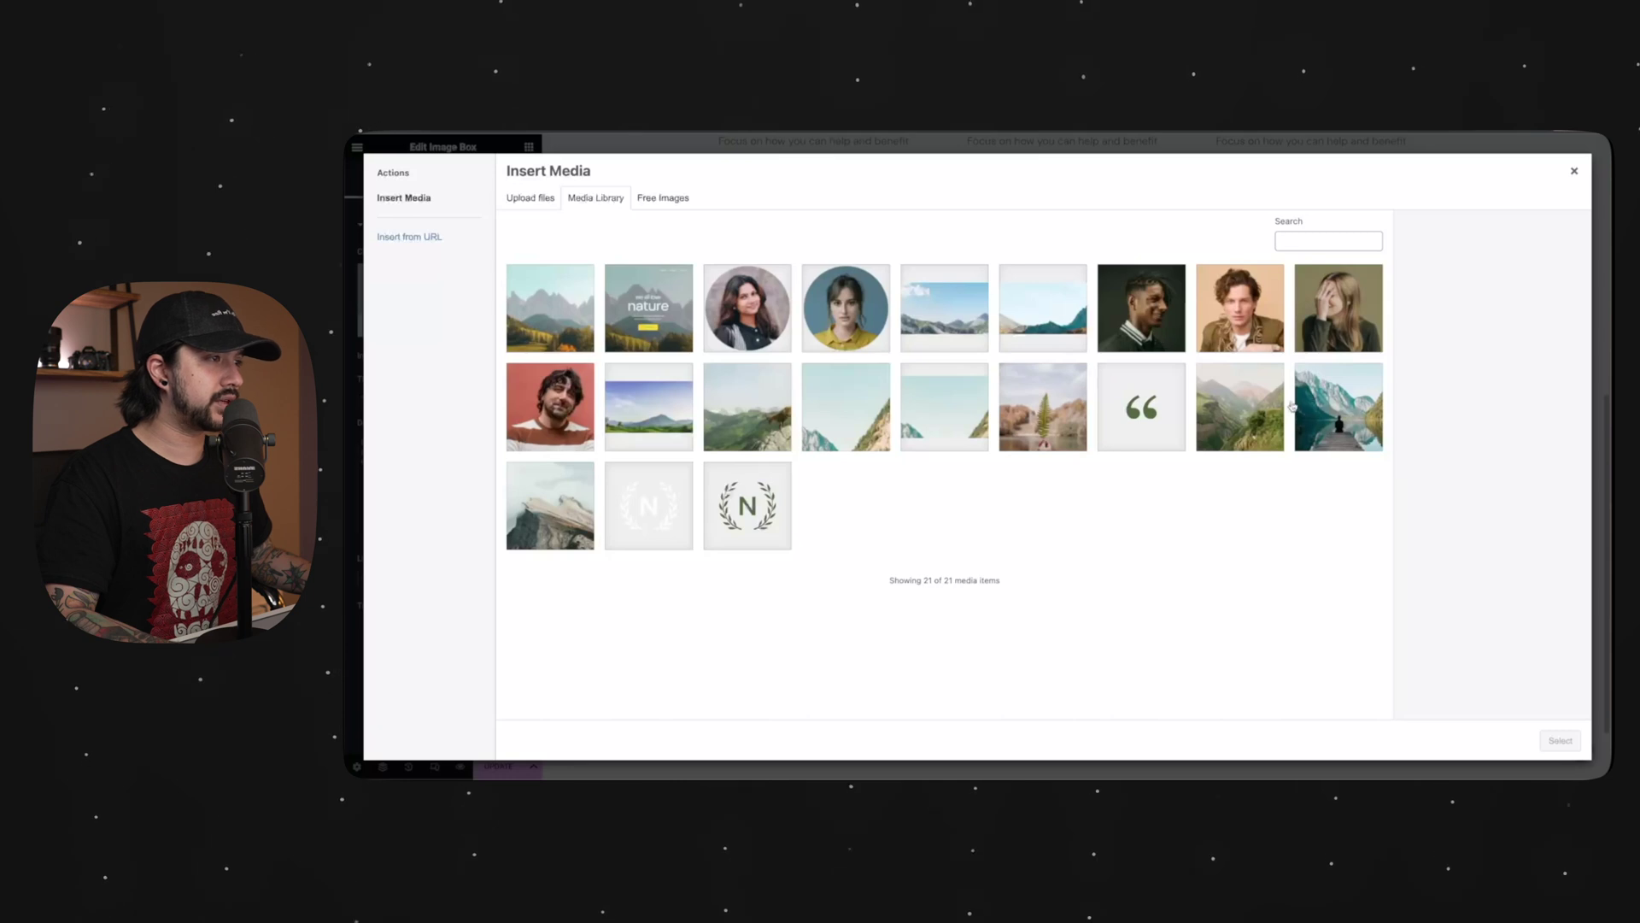
click(1281, 407)
click(1558, 741)
click(406, 297)
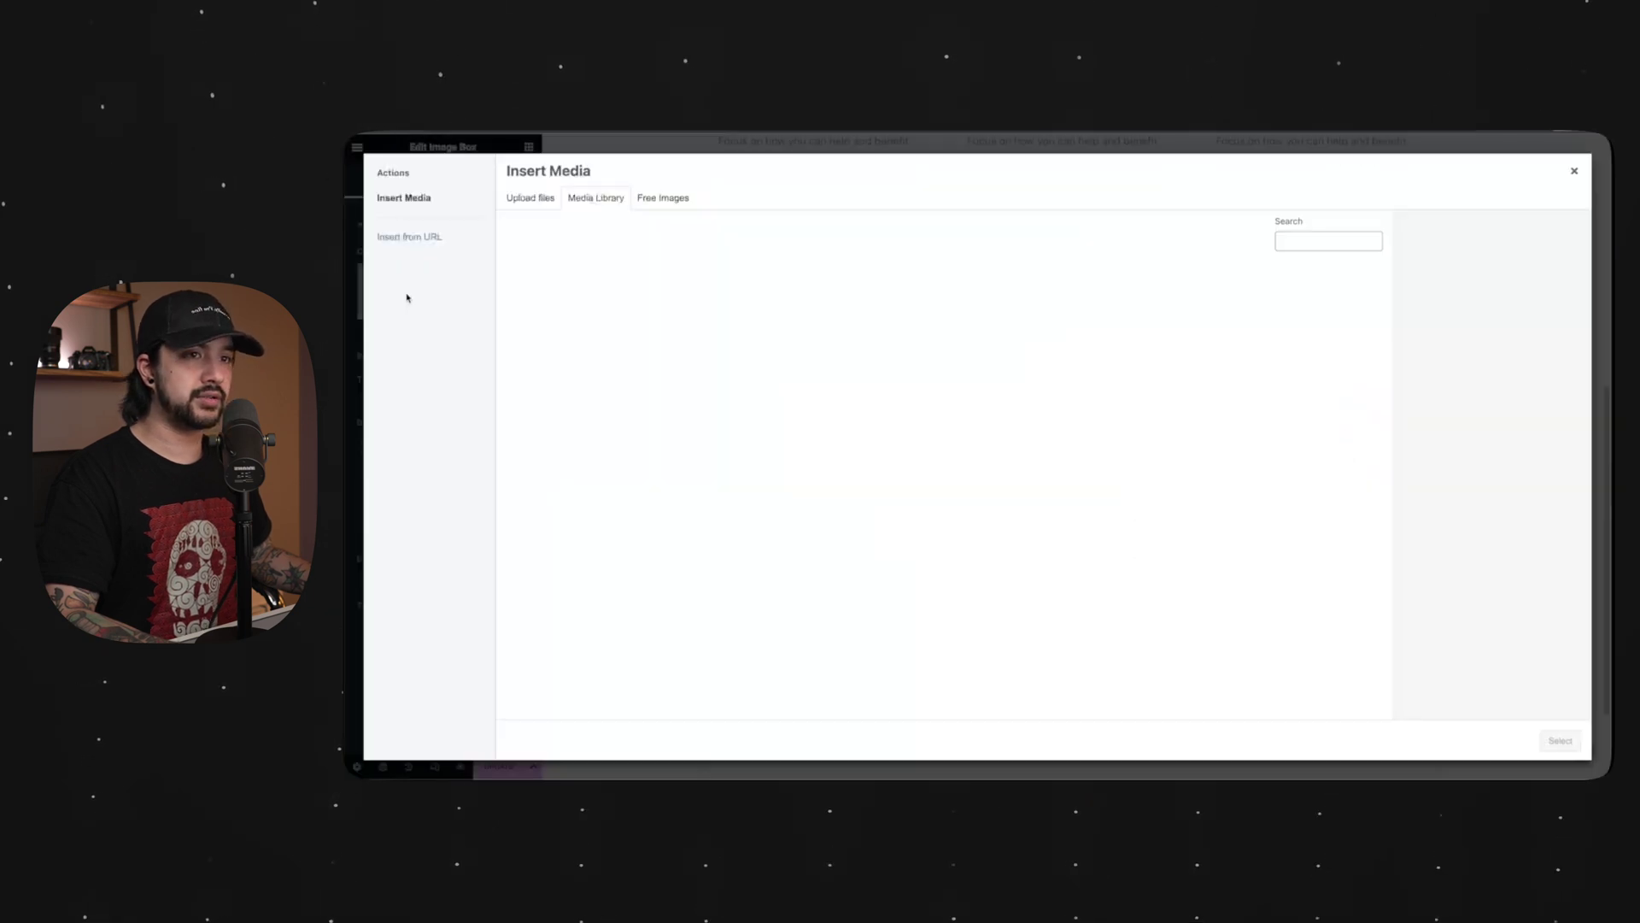
click(551, 541)
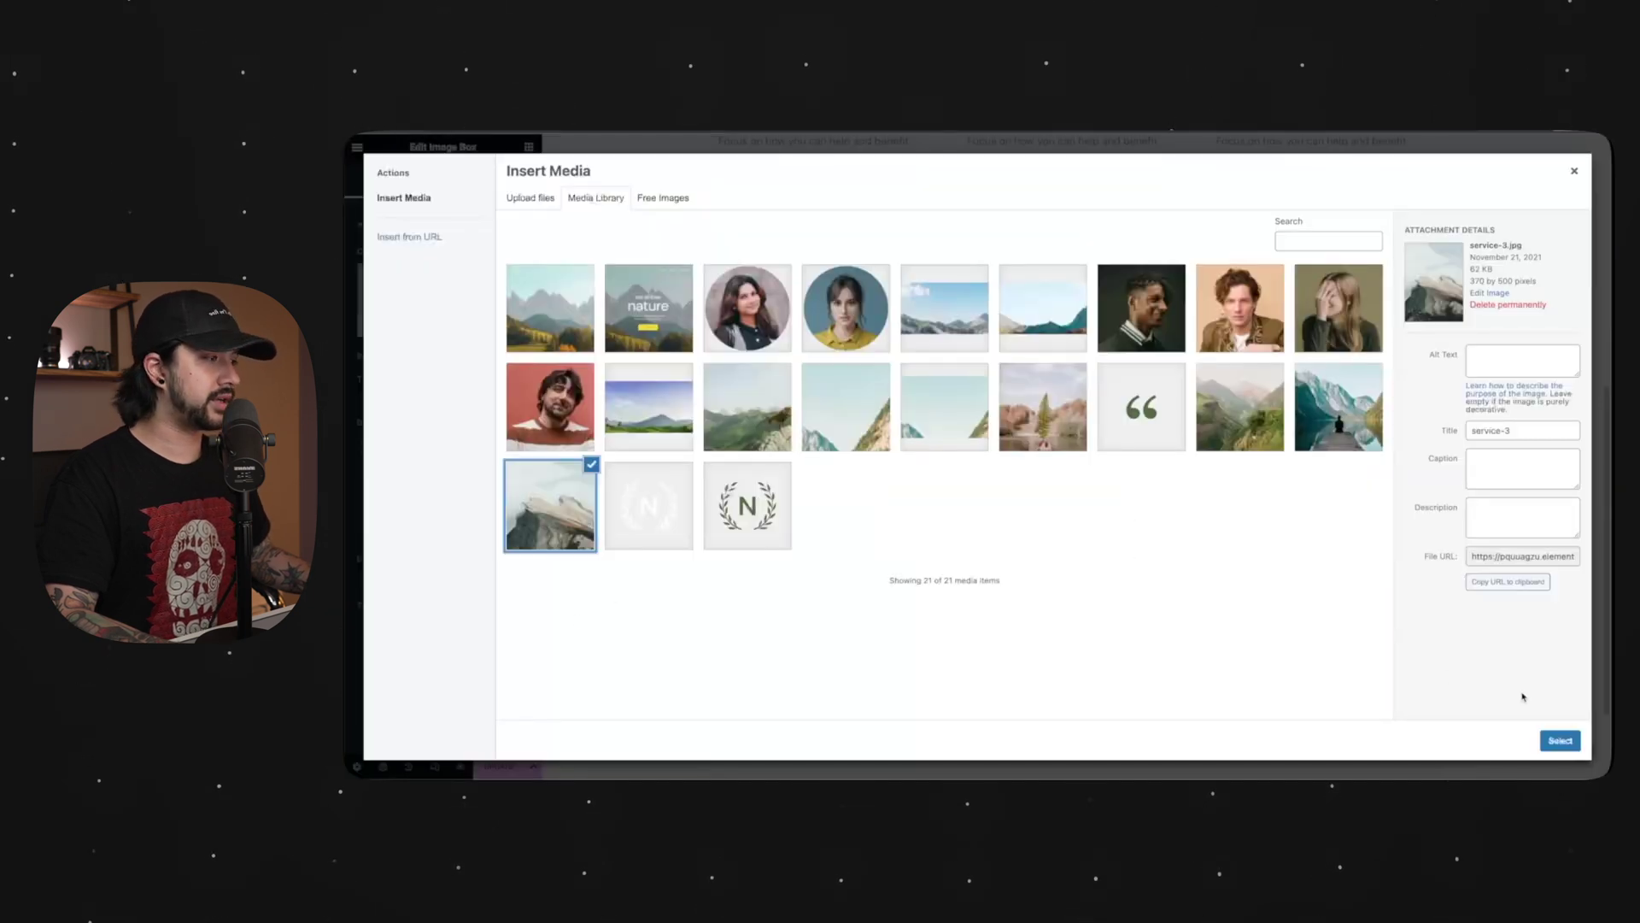
click(1560, 741)
scroll(626, 444, up, 5)
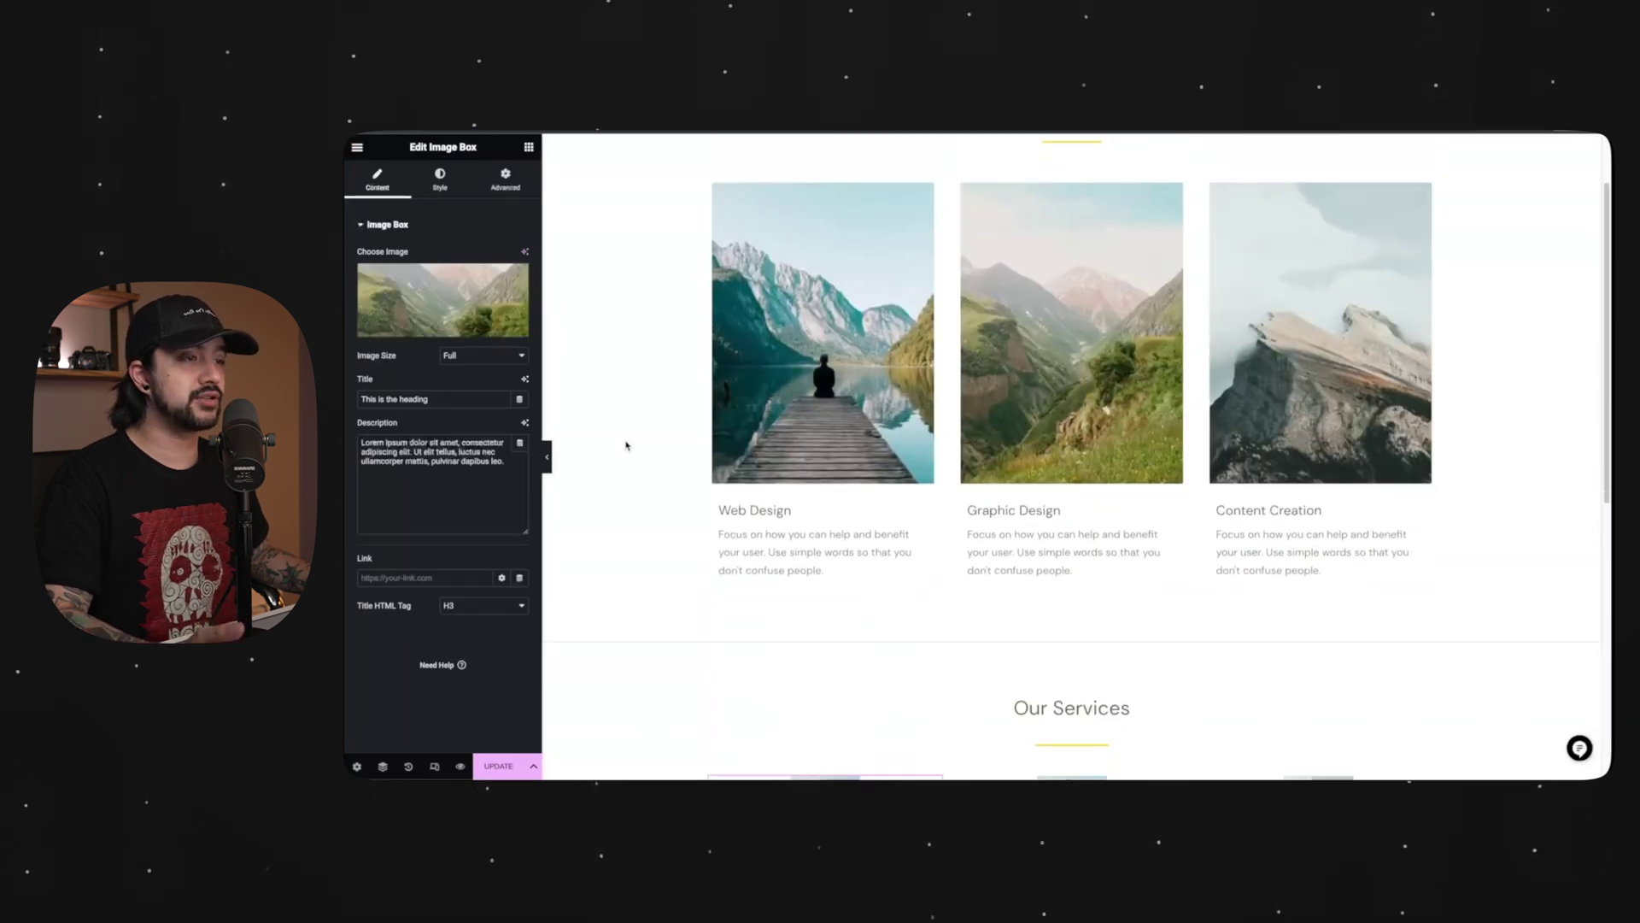
scroll(626, 444, down, 4)
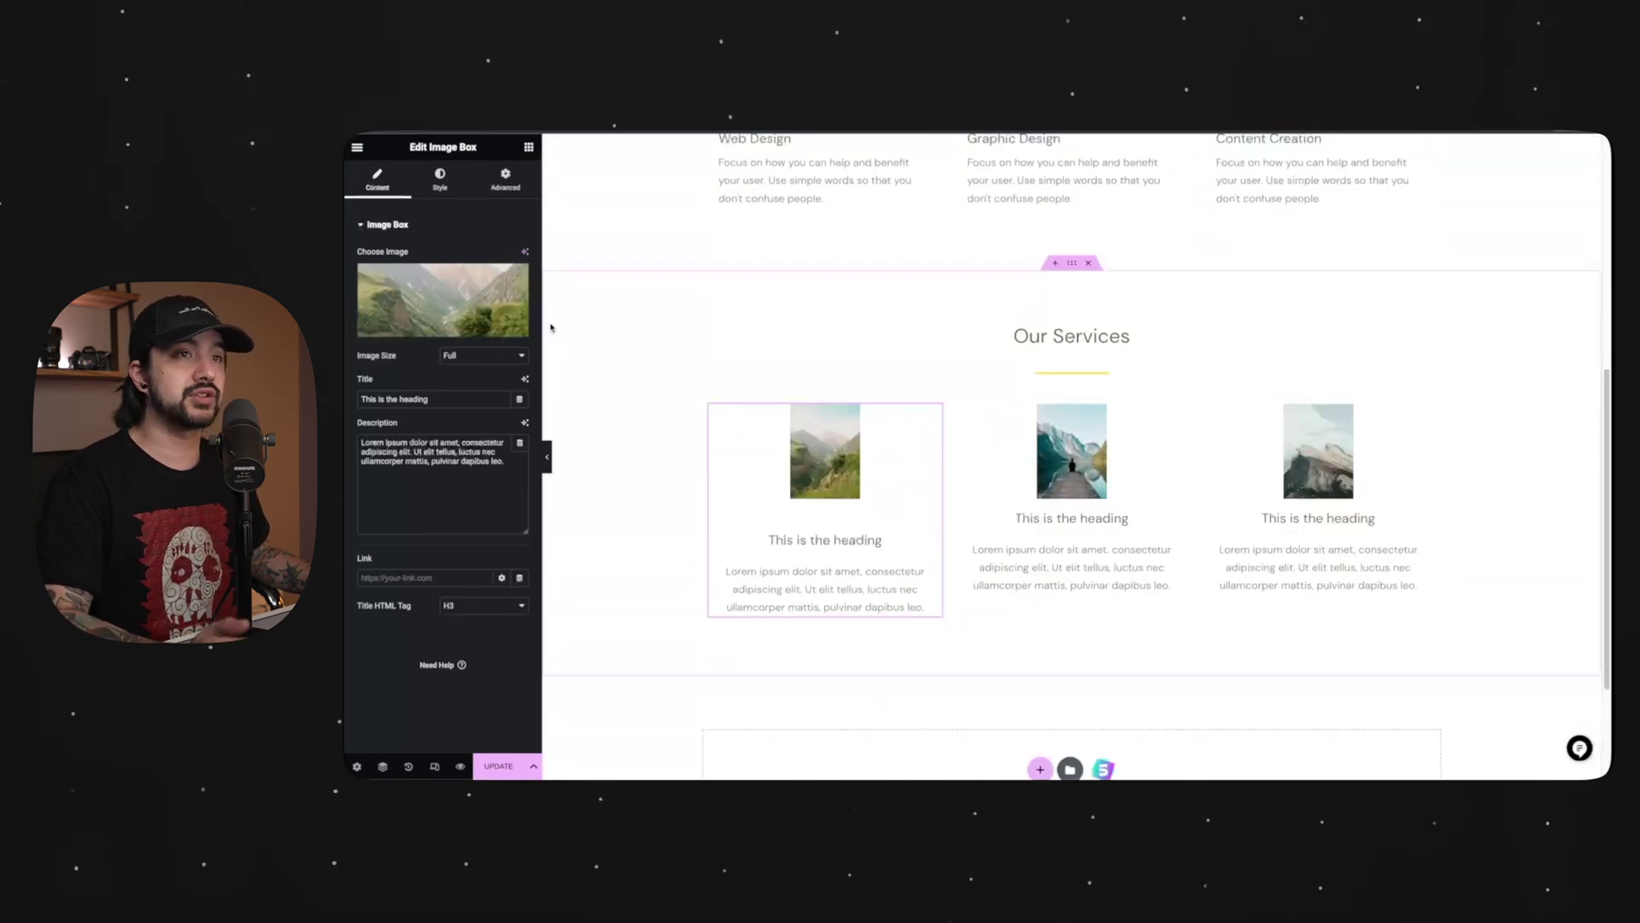
Set the first image box's image Width to 100 in Style > Image
click(439, 180)
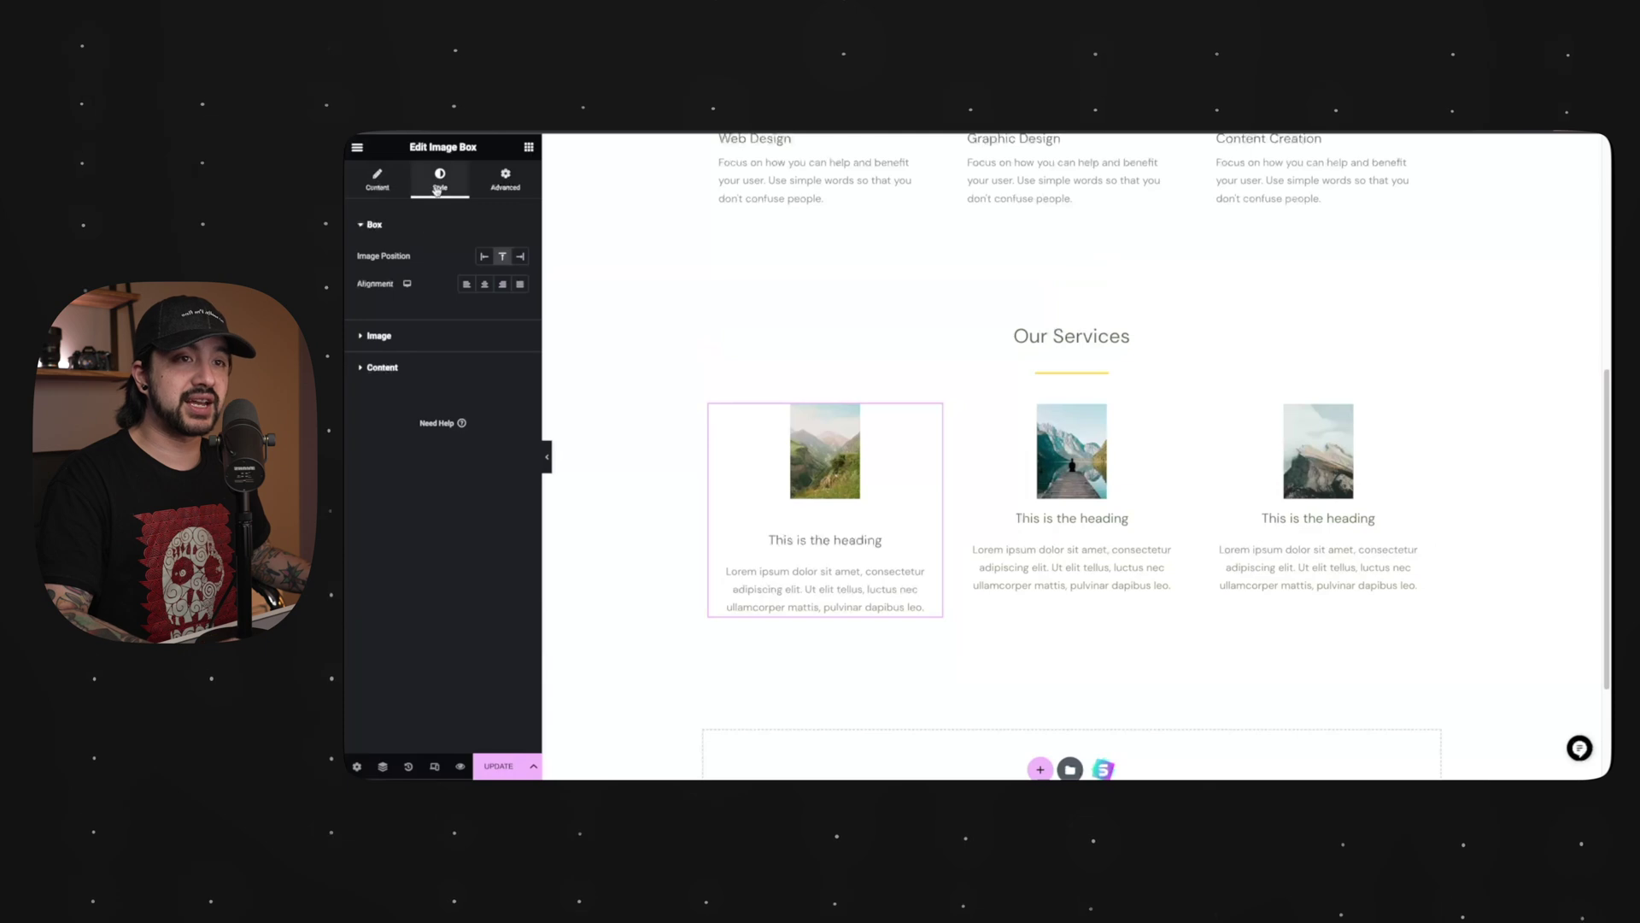
click(379, 336)
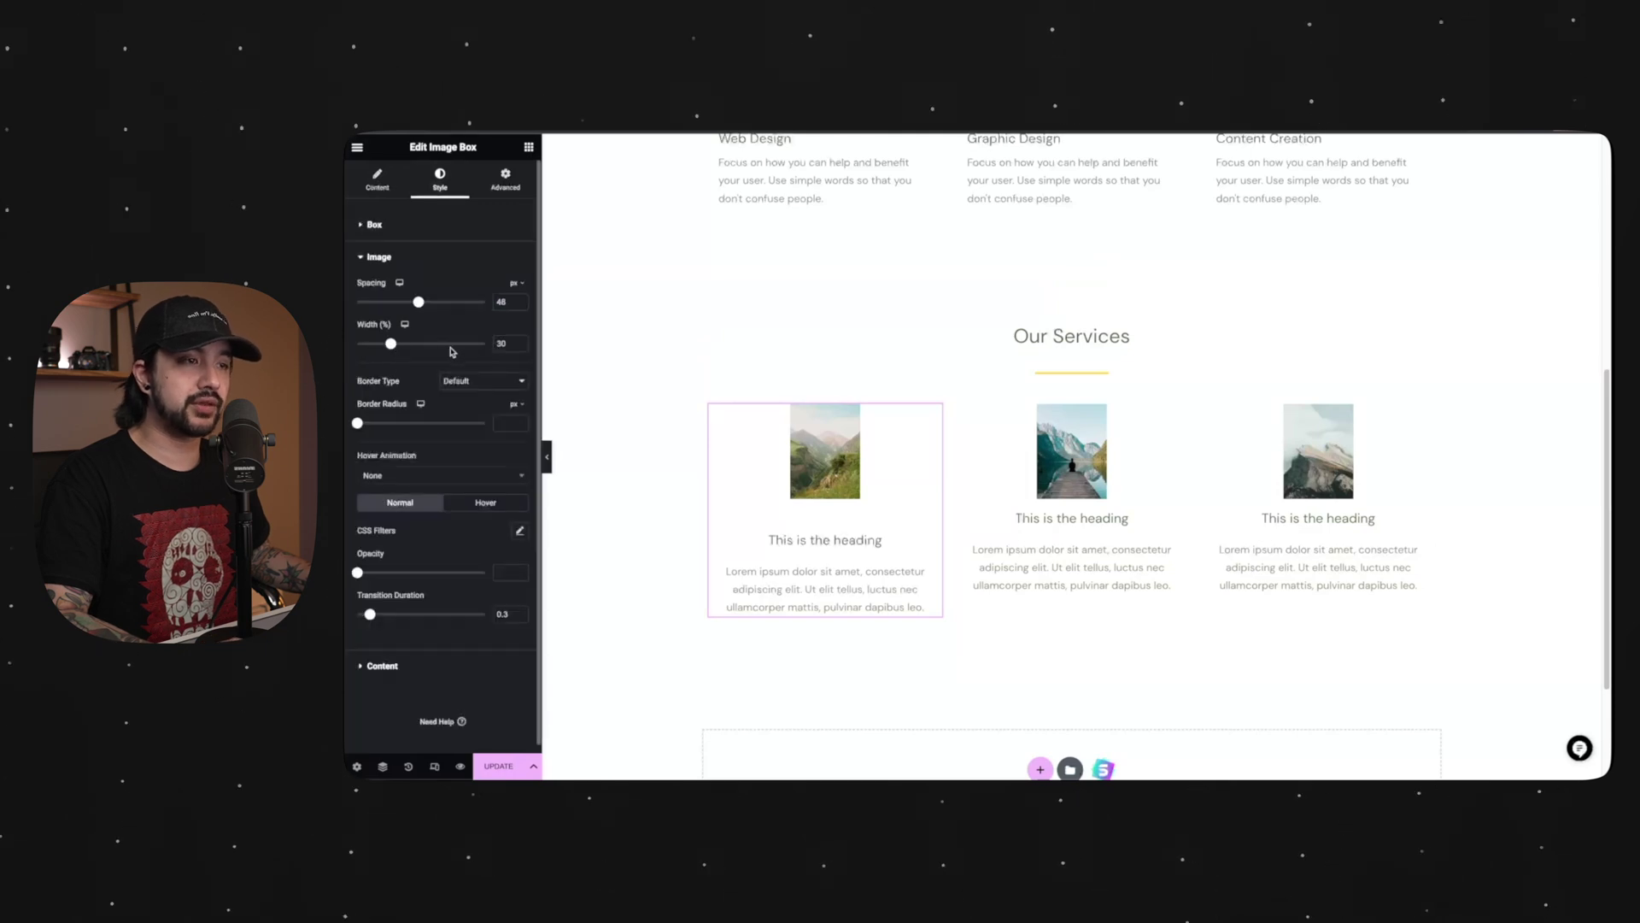
drag(451, 346, 487, 343)
scroll(1012, 315, down, 2)
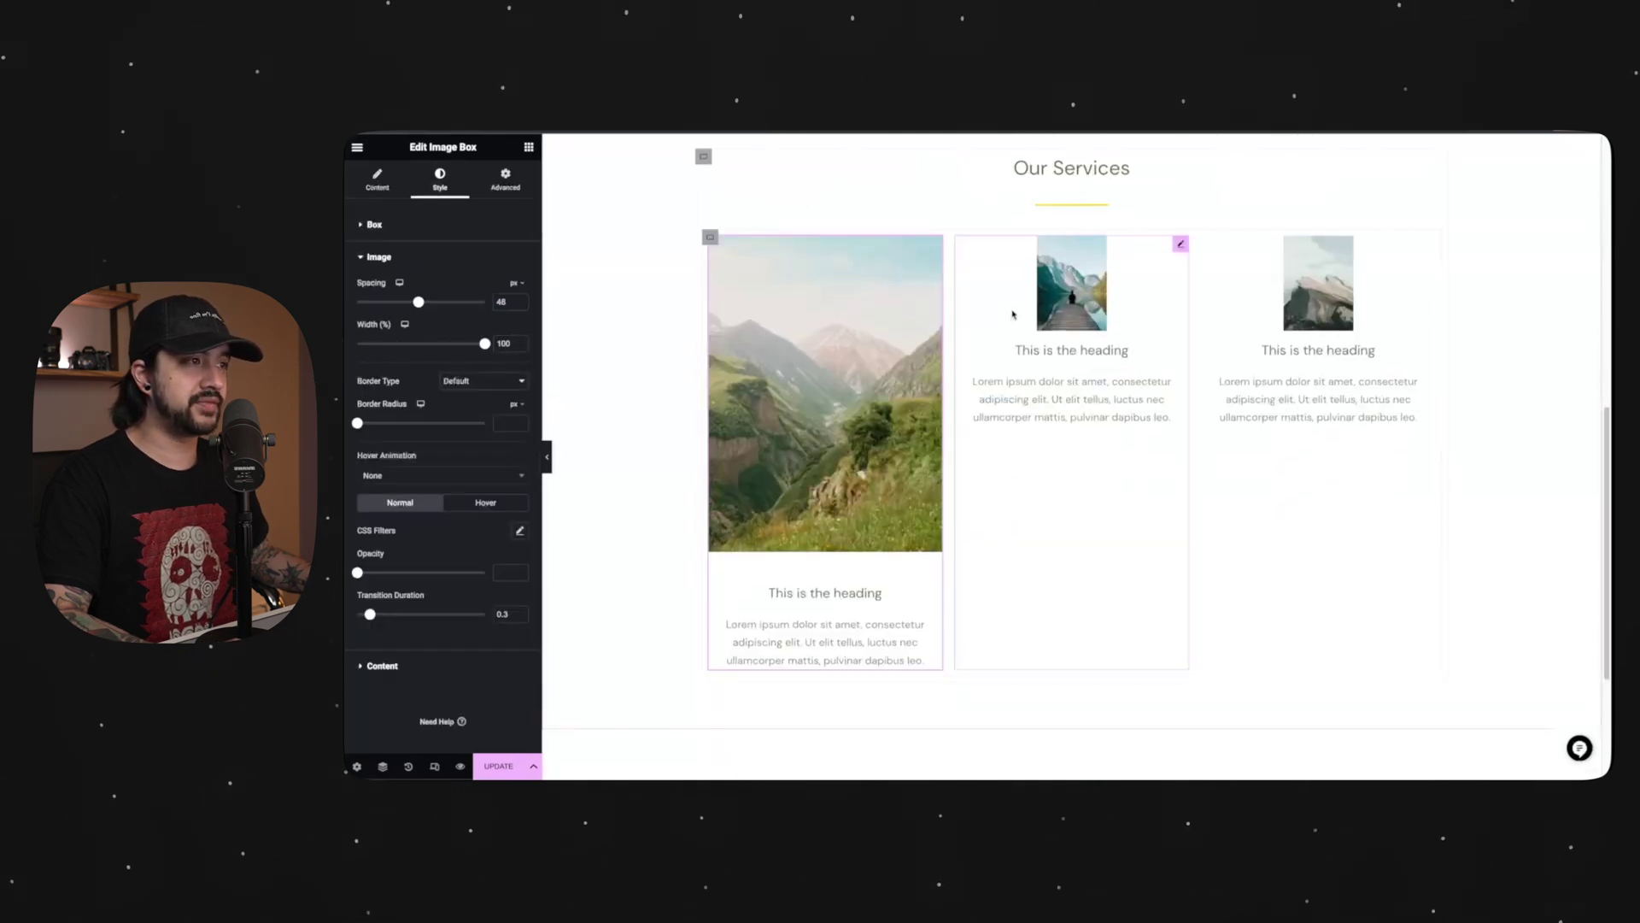
Select the second image box and bring up its Style > Image size settings
click(1013, 315)
click(439, 180)
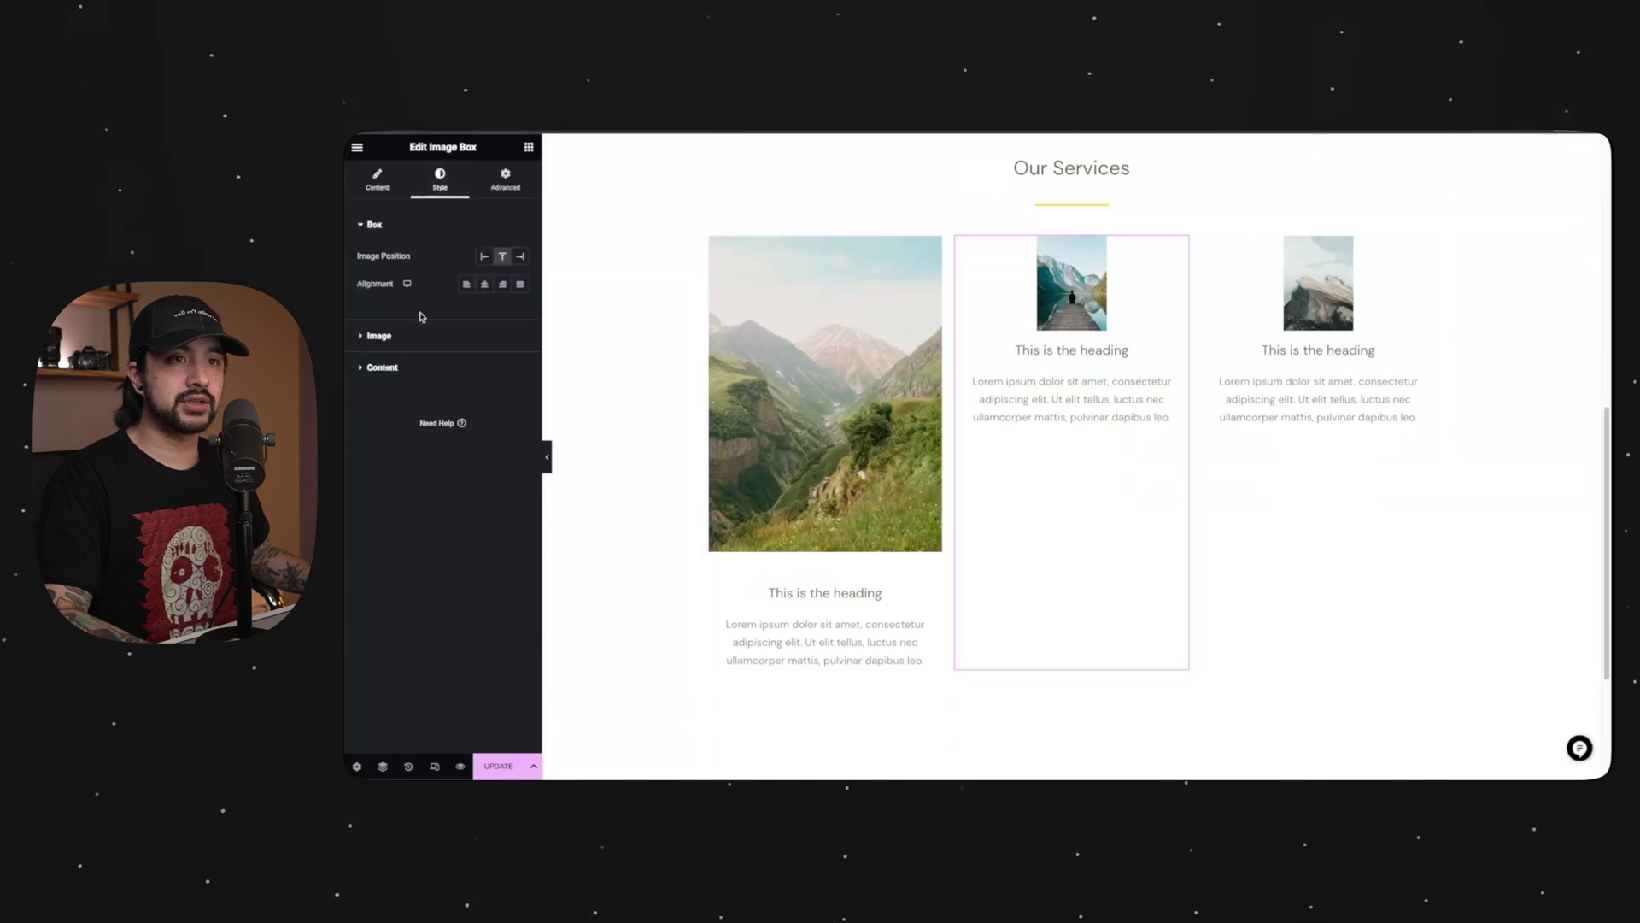
click(390, 333)
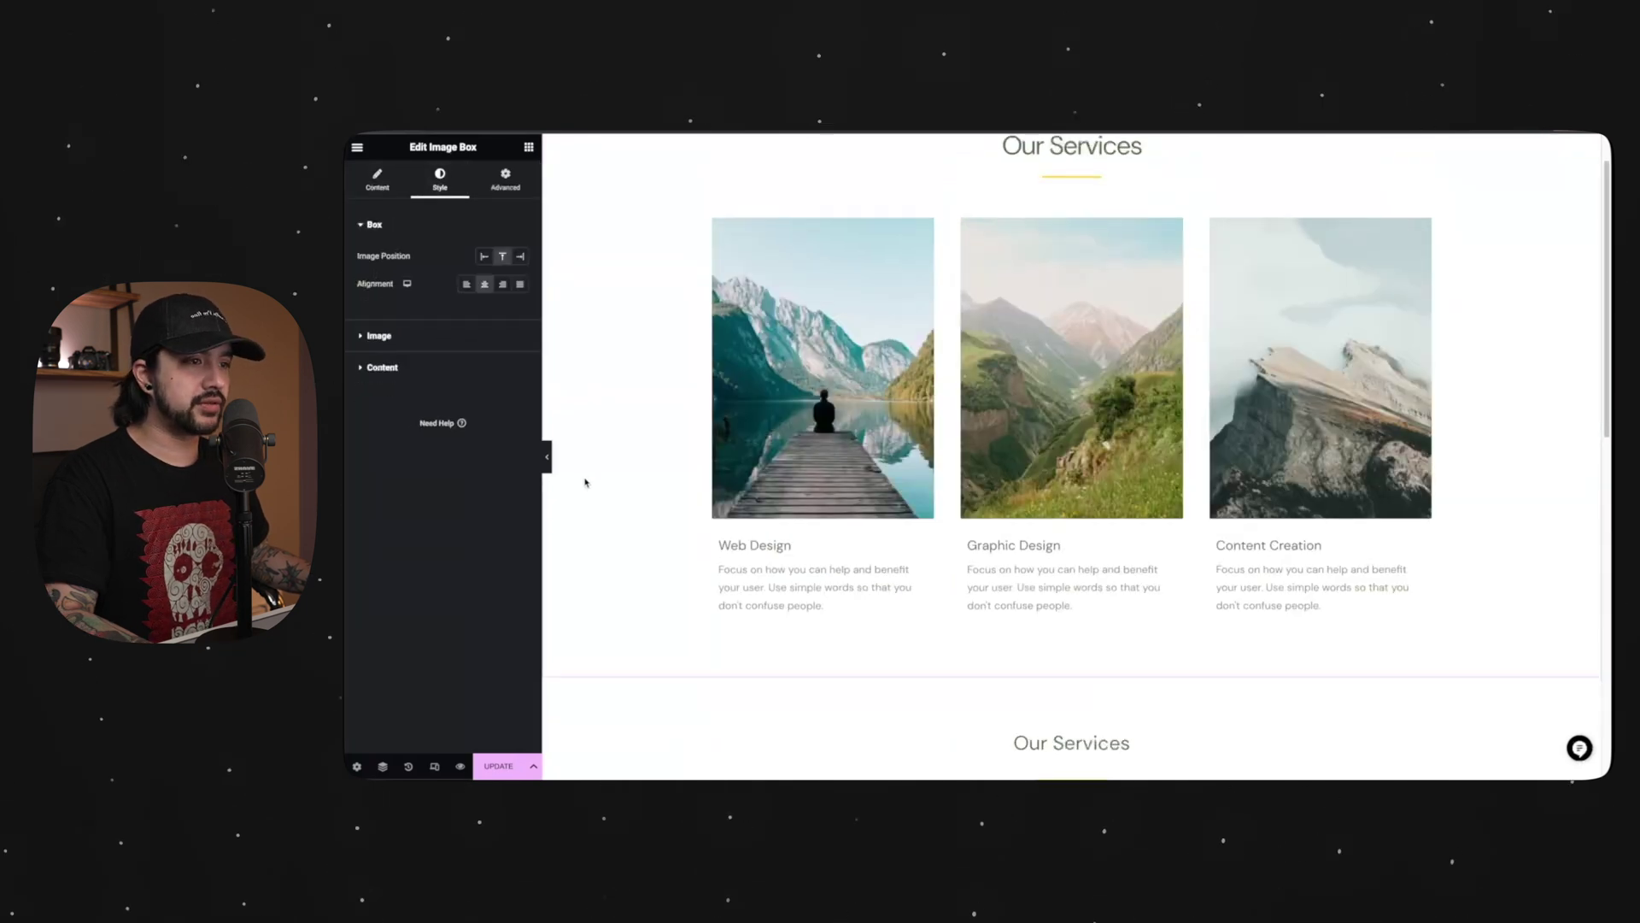
scroll(630, 524, down, 1)
scroll(629, 524, down, 2)
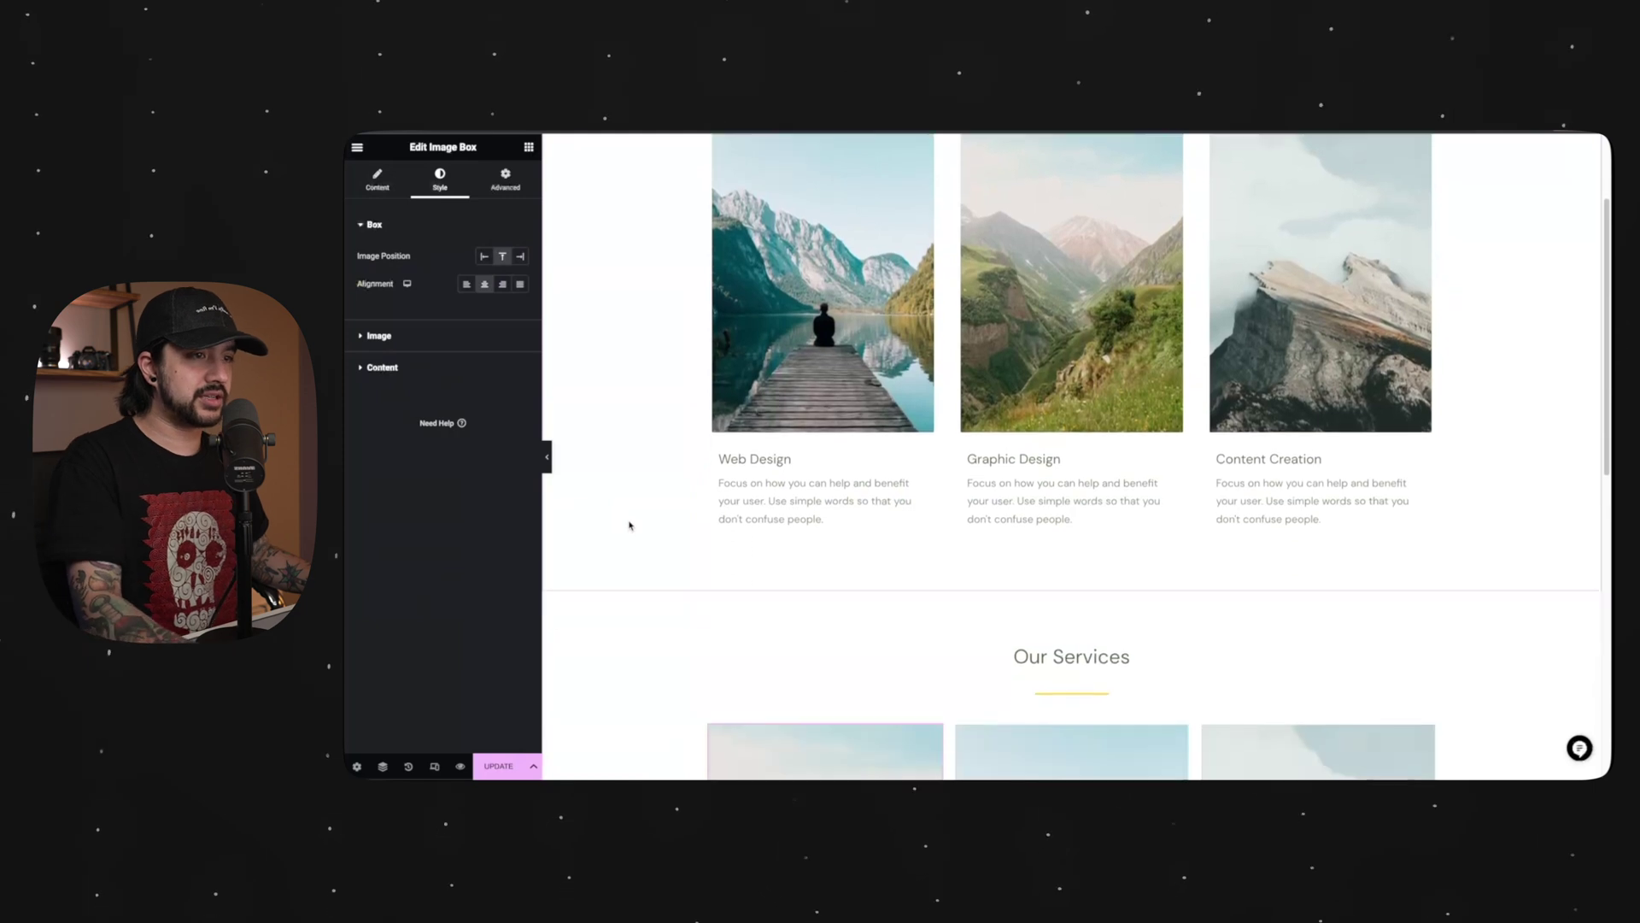
scroll(629, 524, down, 5)
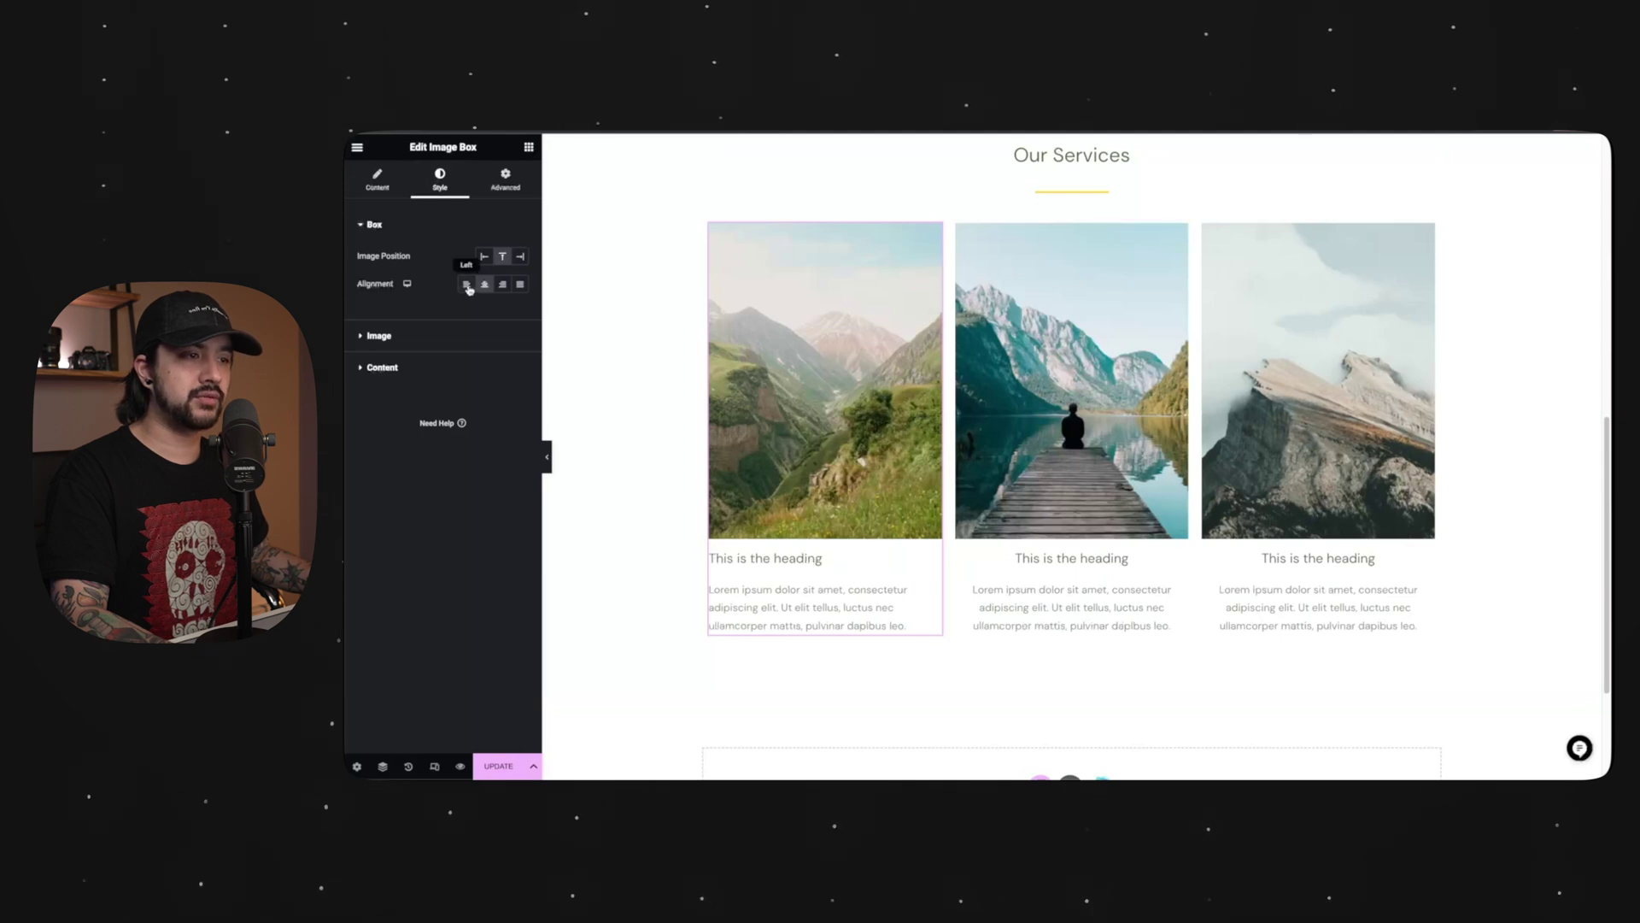
scroll(714, 493, up, 3)
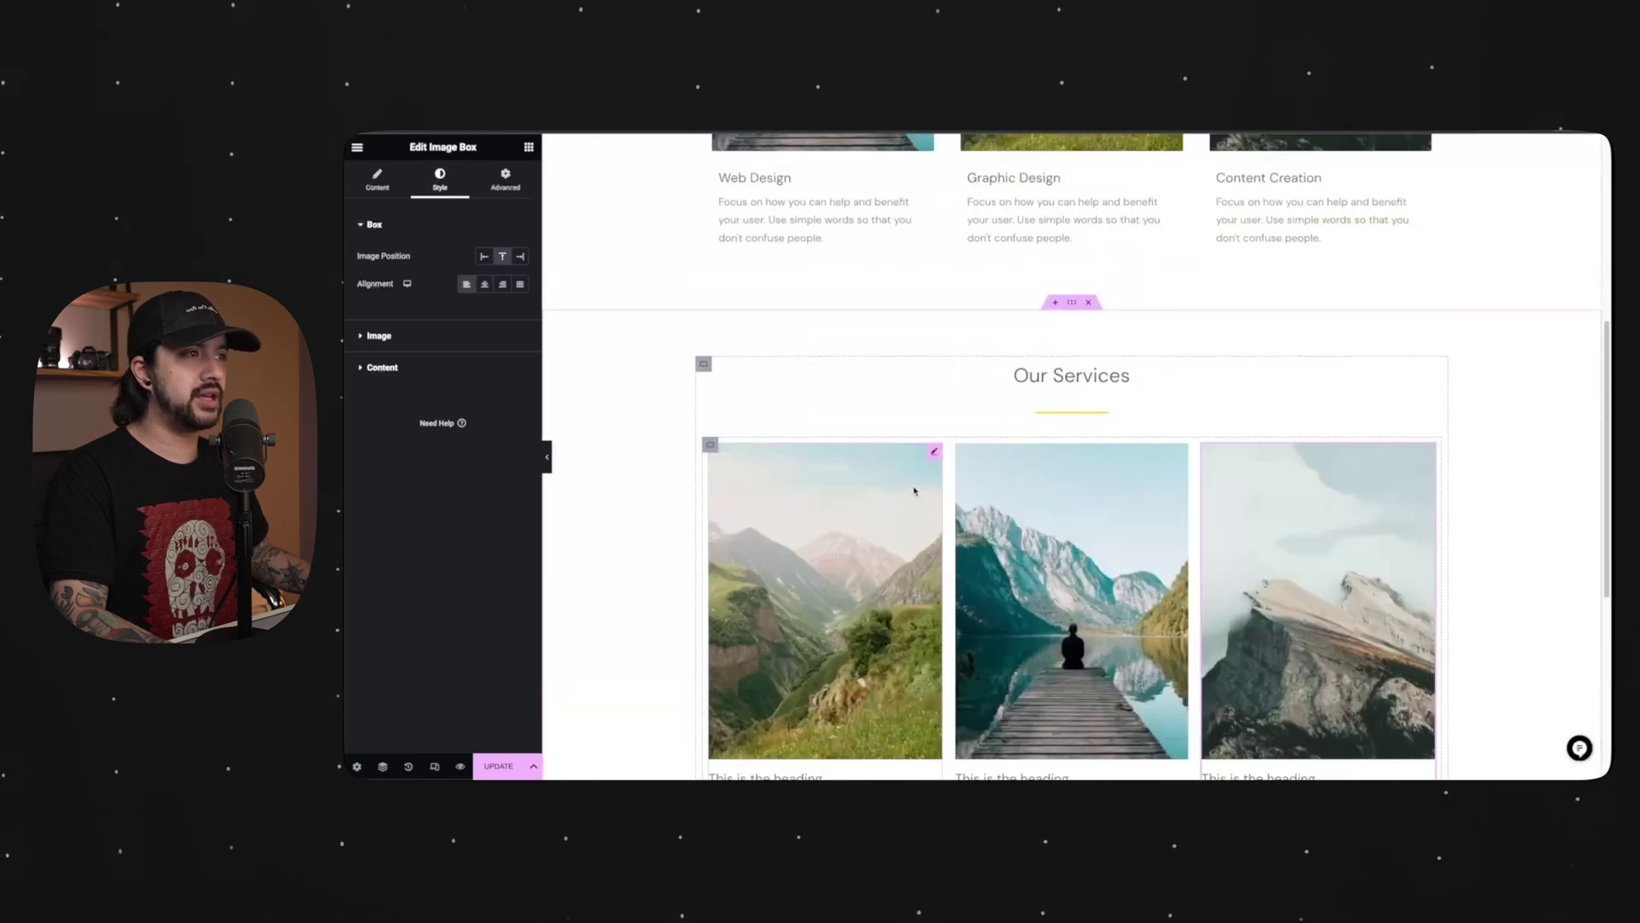
scroll(714, 493, up, 3)
scroll(648, 483, down, 5)
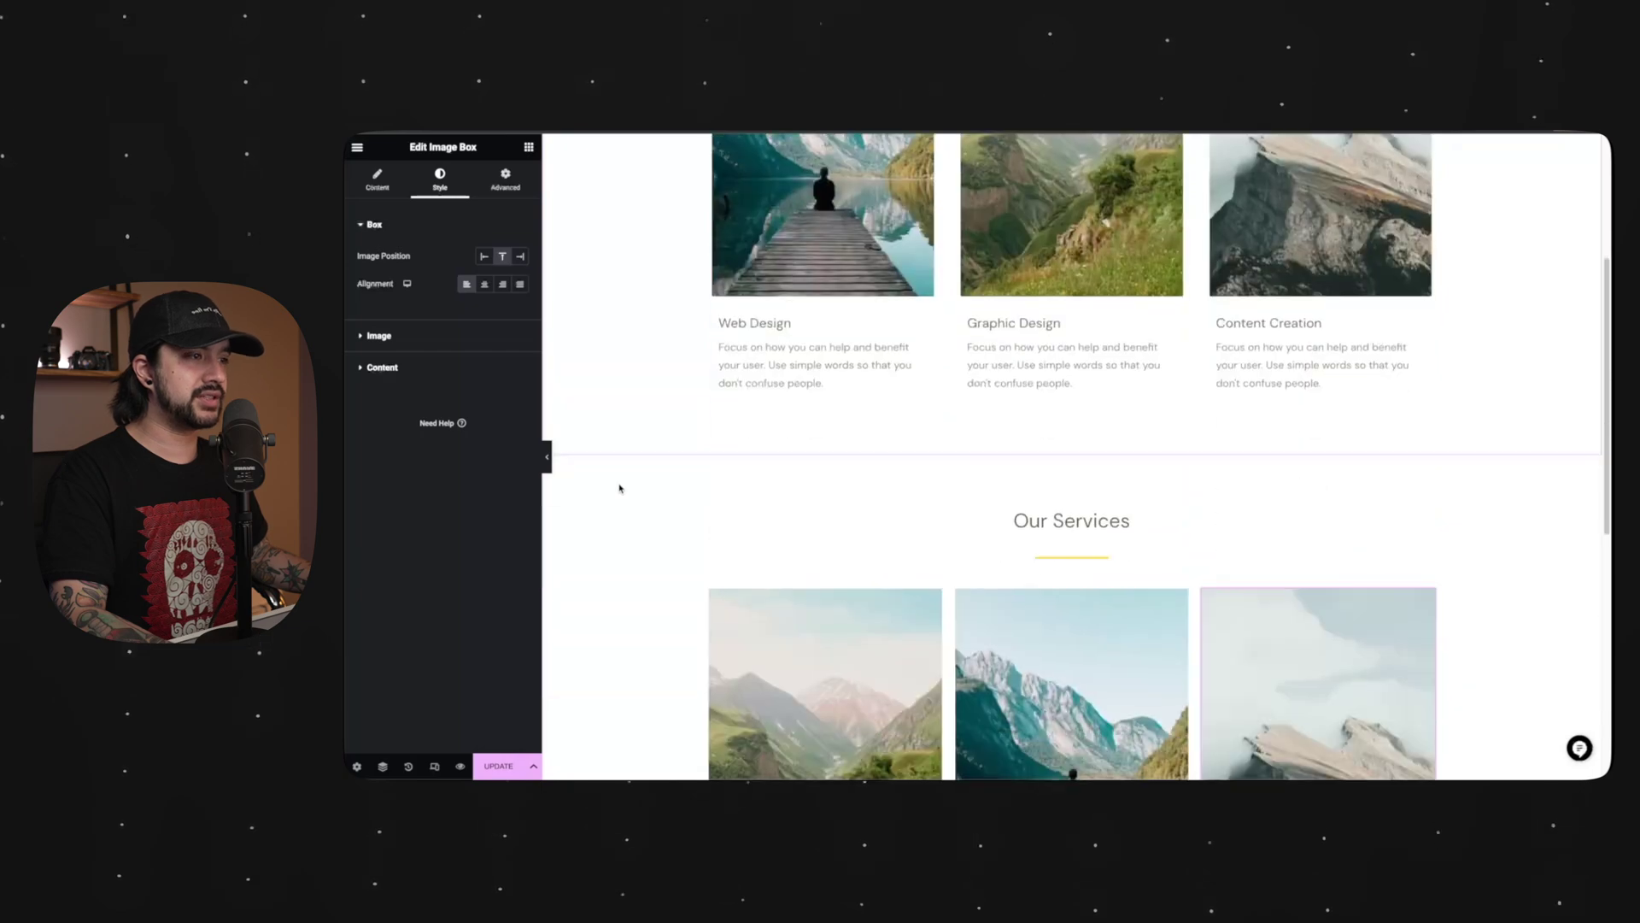